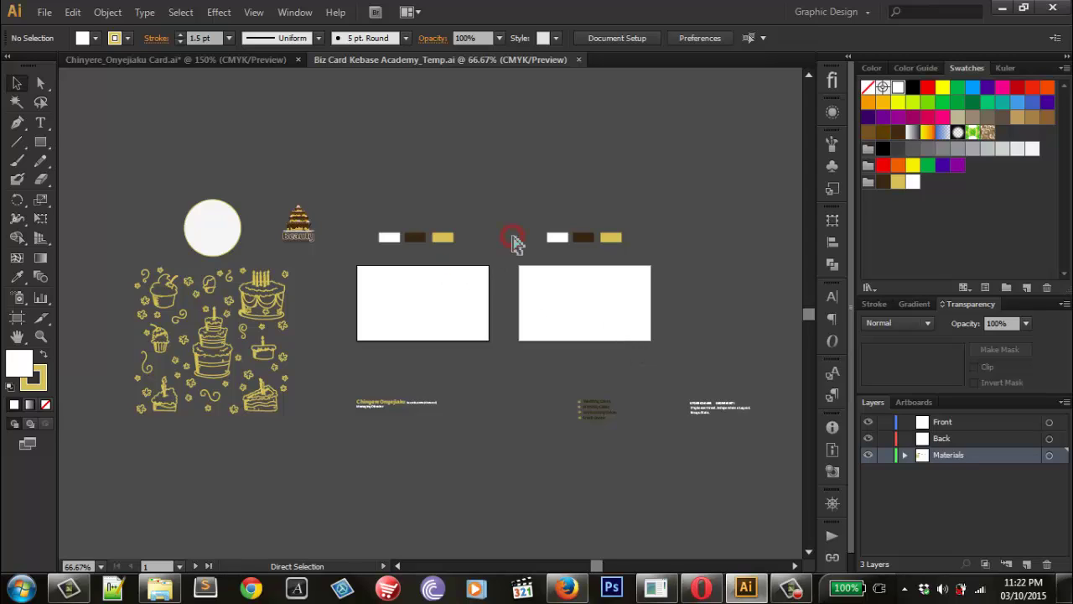
- Zoom in on the left card artboard and make the Front layer active
key(ctrl+1)
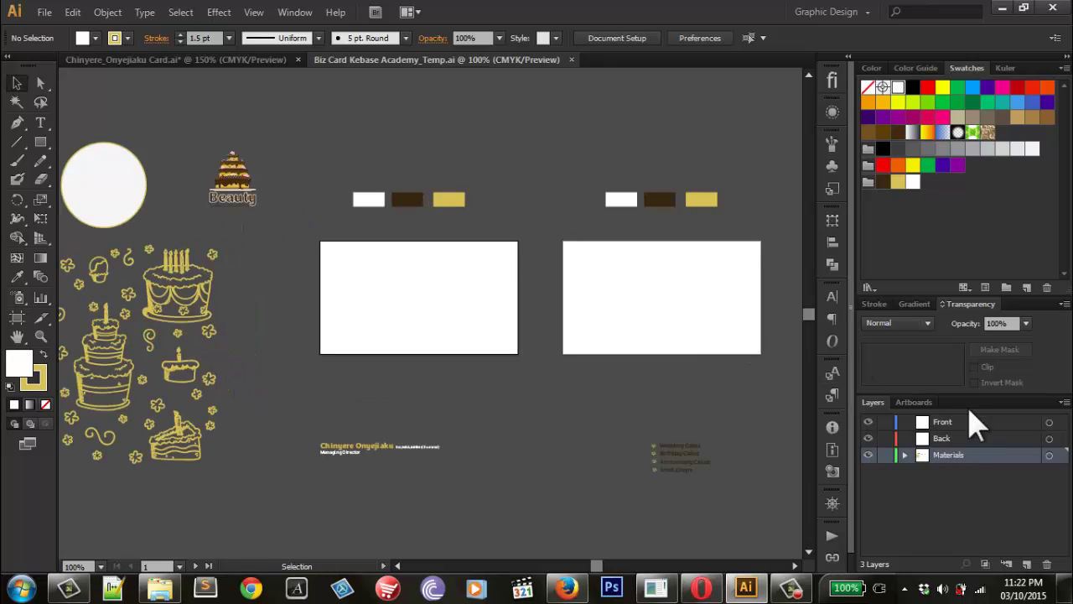
click(964, 422)
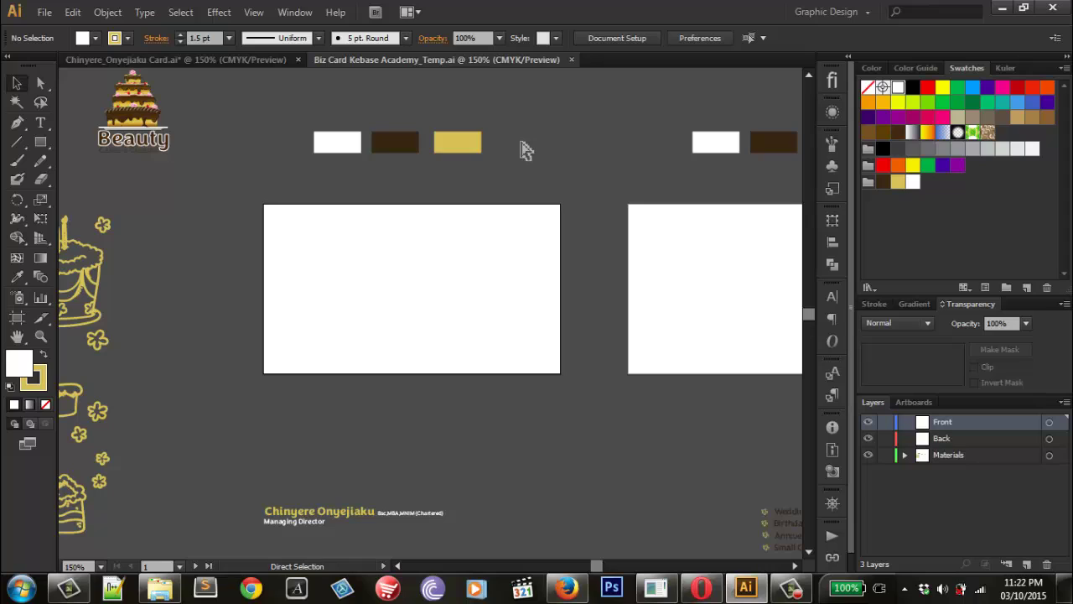
key(ctrl+plus)
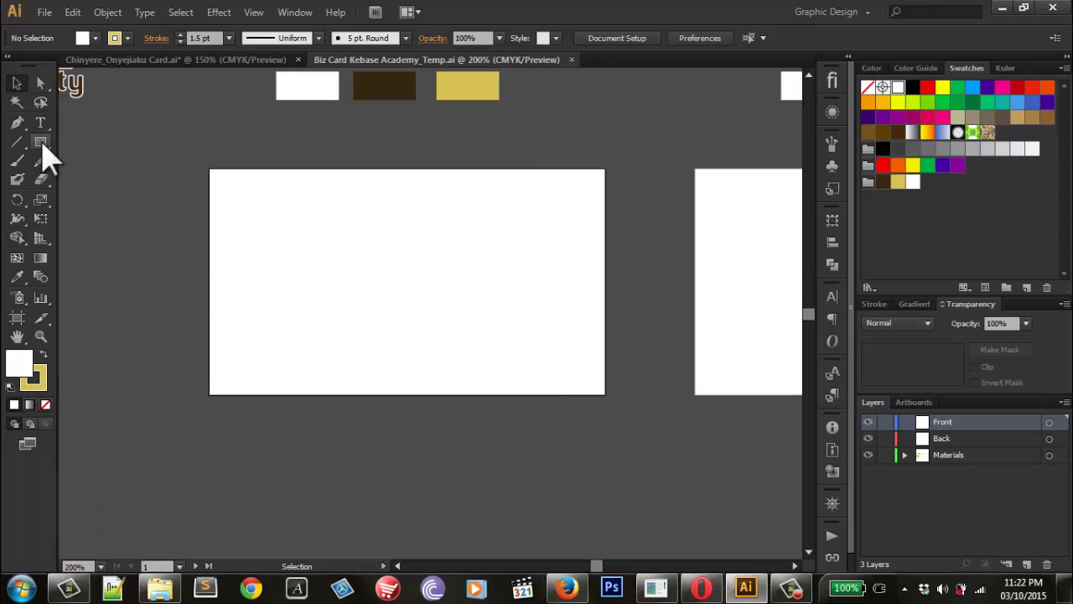
- Draw a rectangle over the left card with no stroke and a dark brown fill
click(40, 143)
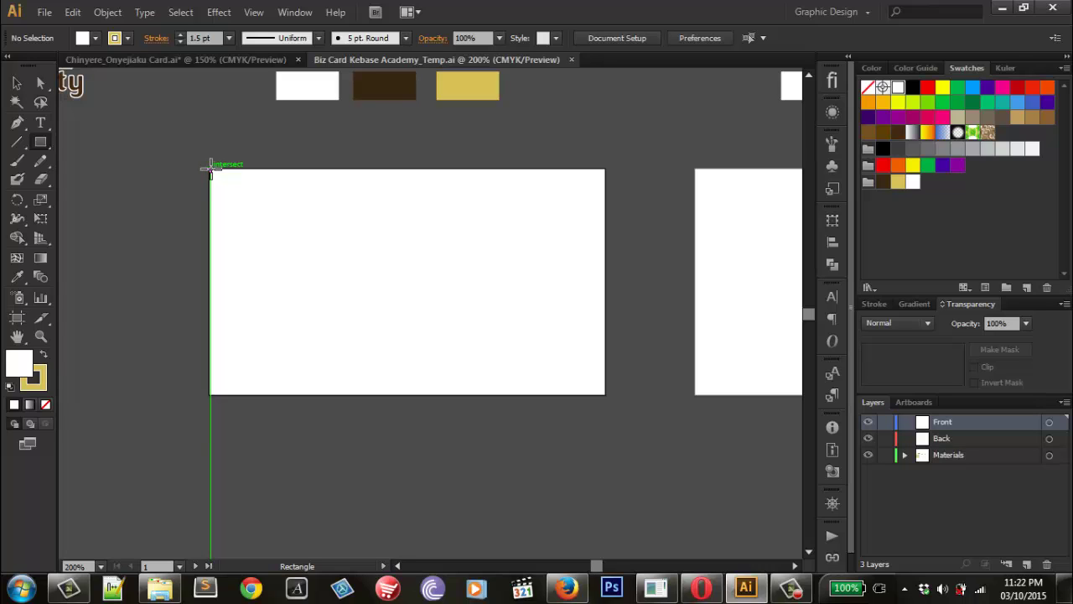
drag(211, 169, 604, 393)
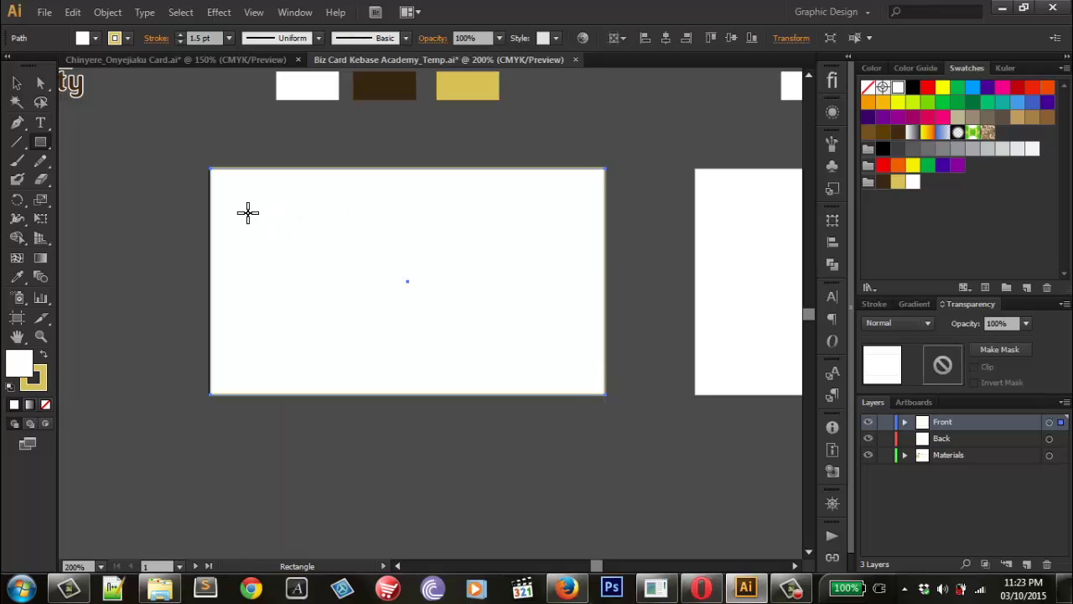
click(41, 382)
click(45, 404)
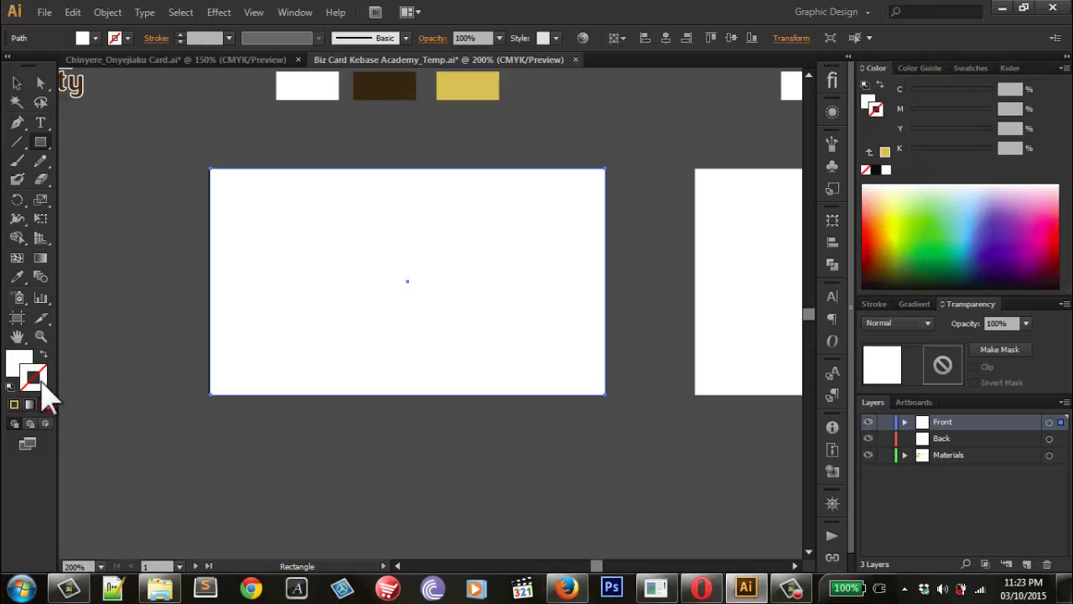
click(20, 359)
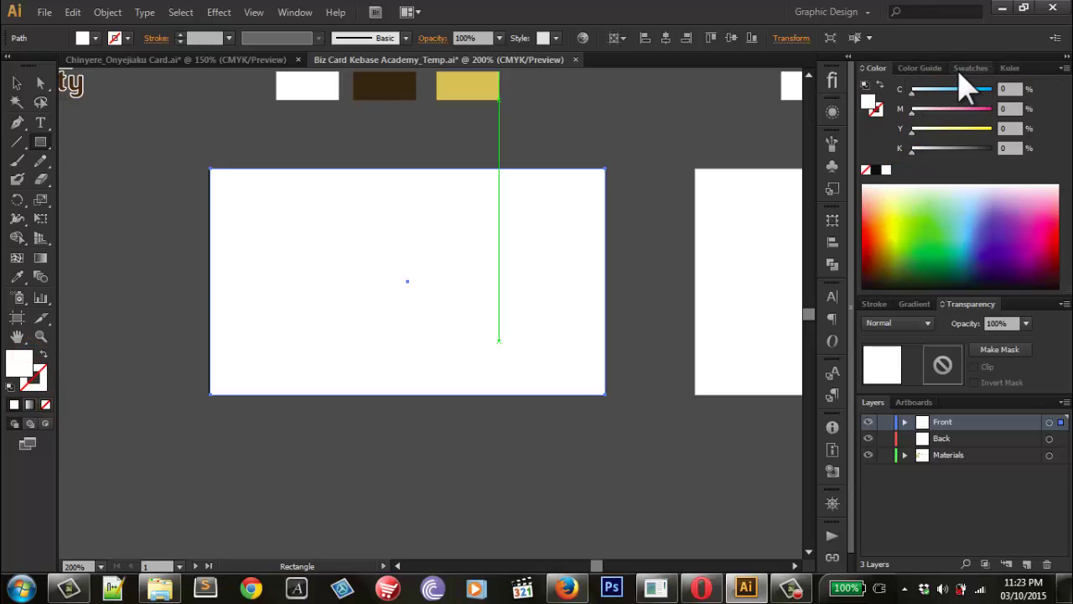
click(970, 68)
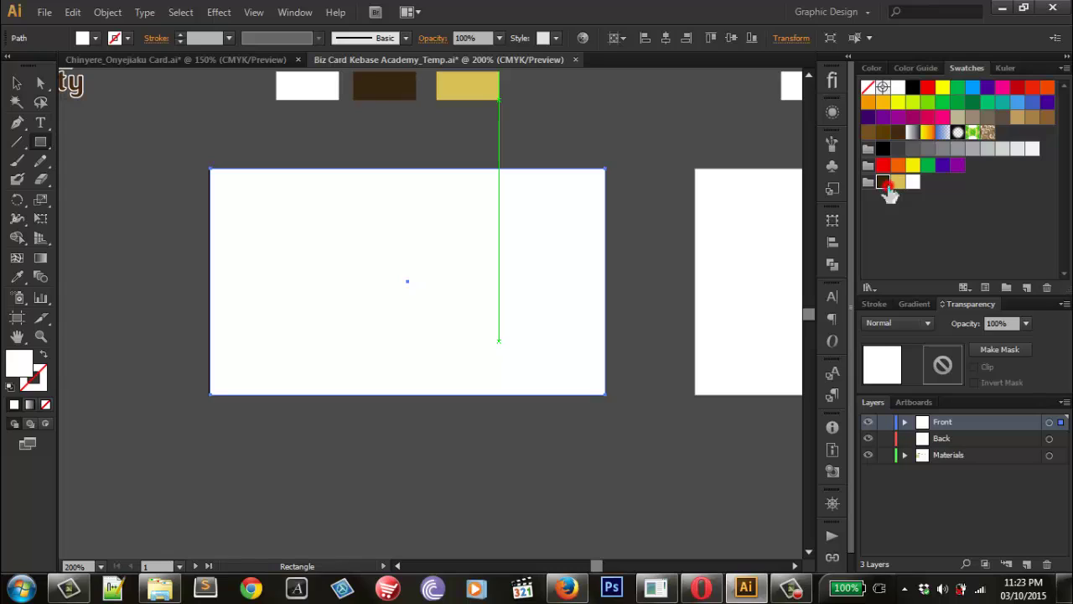
click(886, 186)
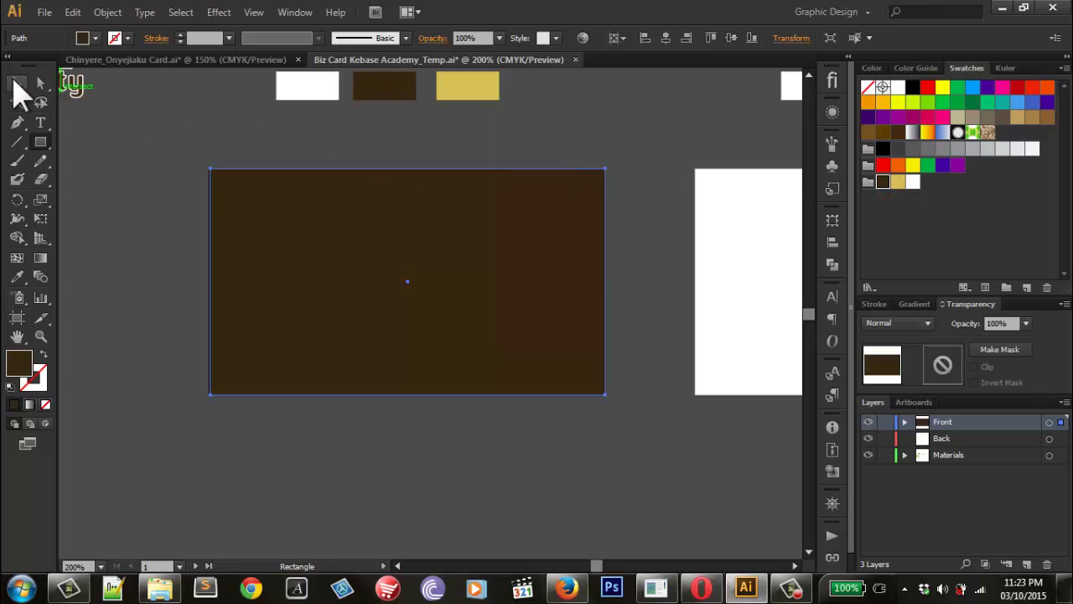
- Adjust the brown rectangle so it spans the card's full width
click(16, 83)
click(122, 227)
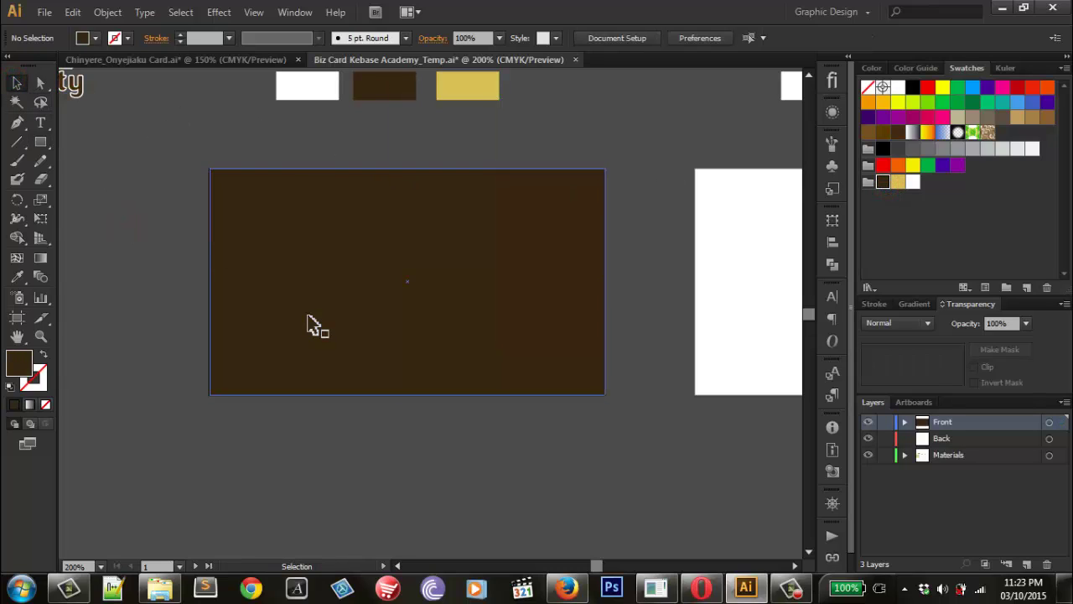
click(251, 308)
mouse_move(213, 282)
mouse_down()
mouse_move(243, 282)
mouse_move(207, 283)
mouse_up()
click(175, 287)
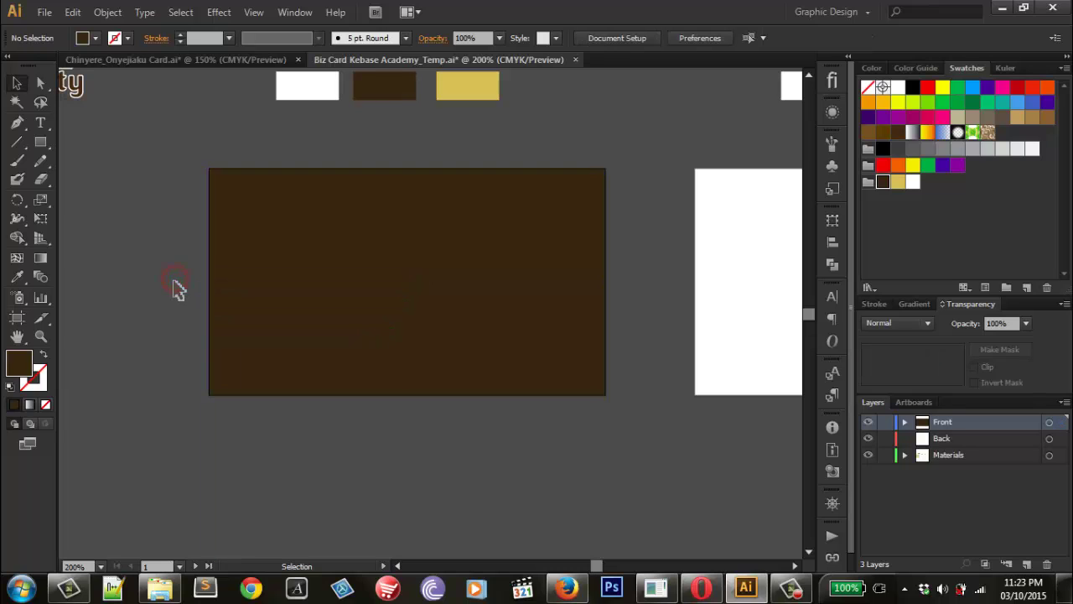
click(333, 327)
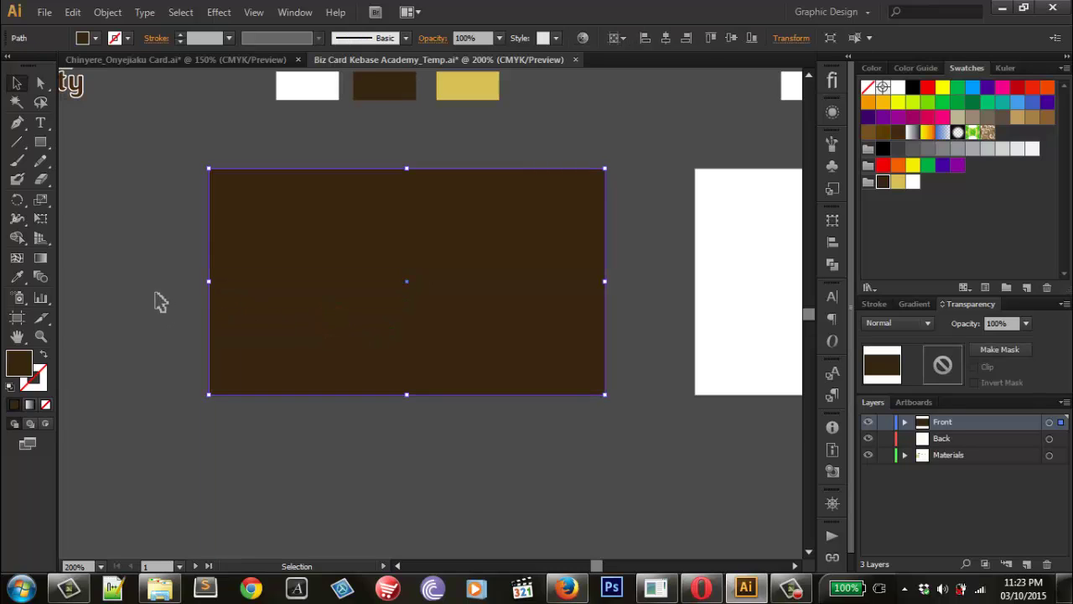
- Copy the cake doodle artwork sitting beside the card
scroll(158, 300, up, 1)
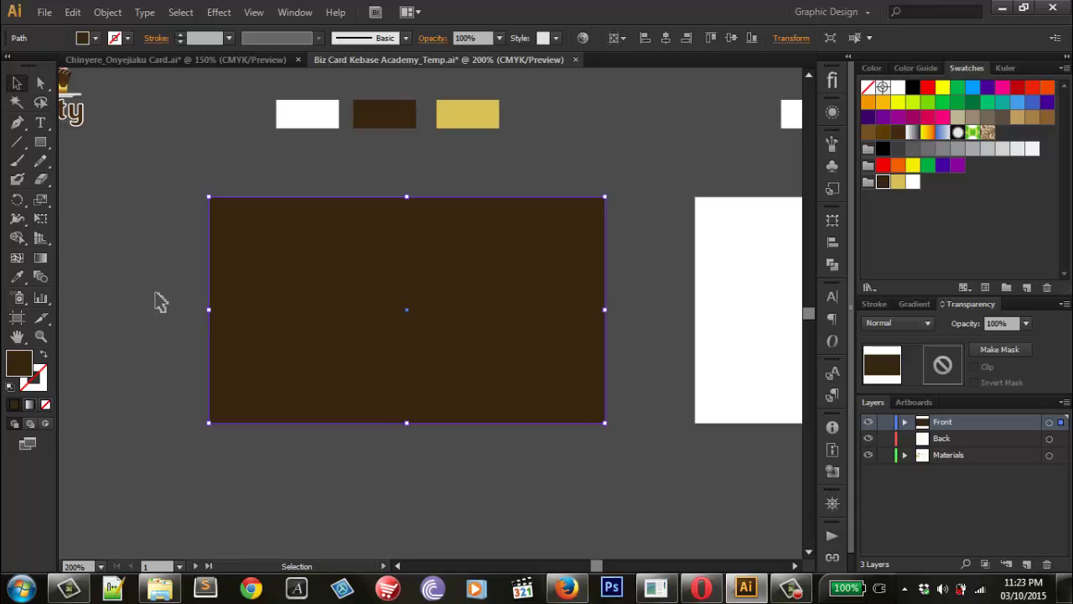
scroll(160, 301, up, 1)
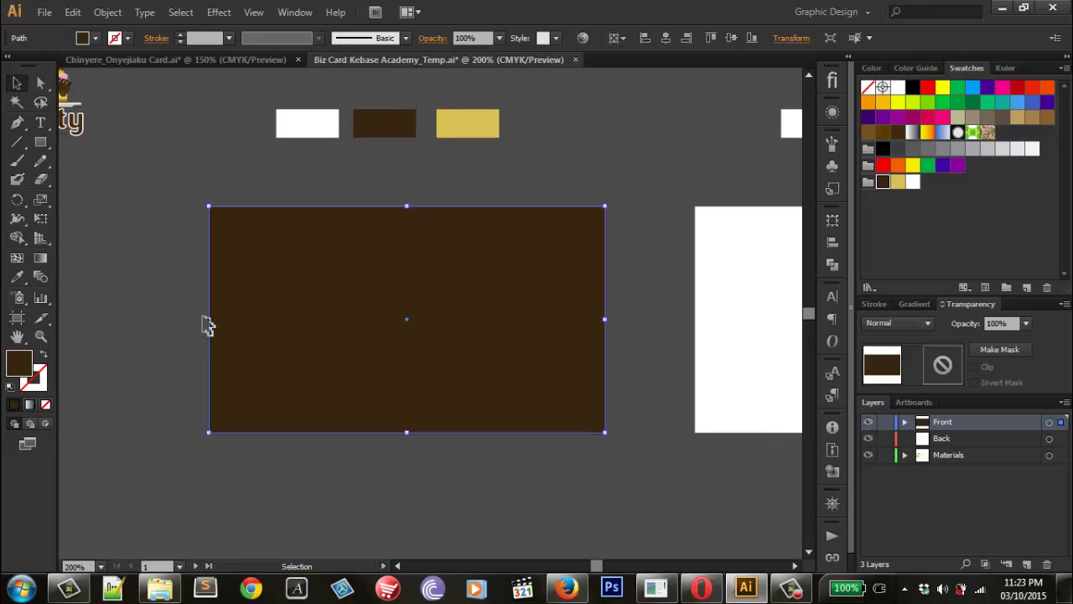
key(space)
drag(149, 302, 270, 303)
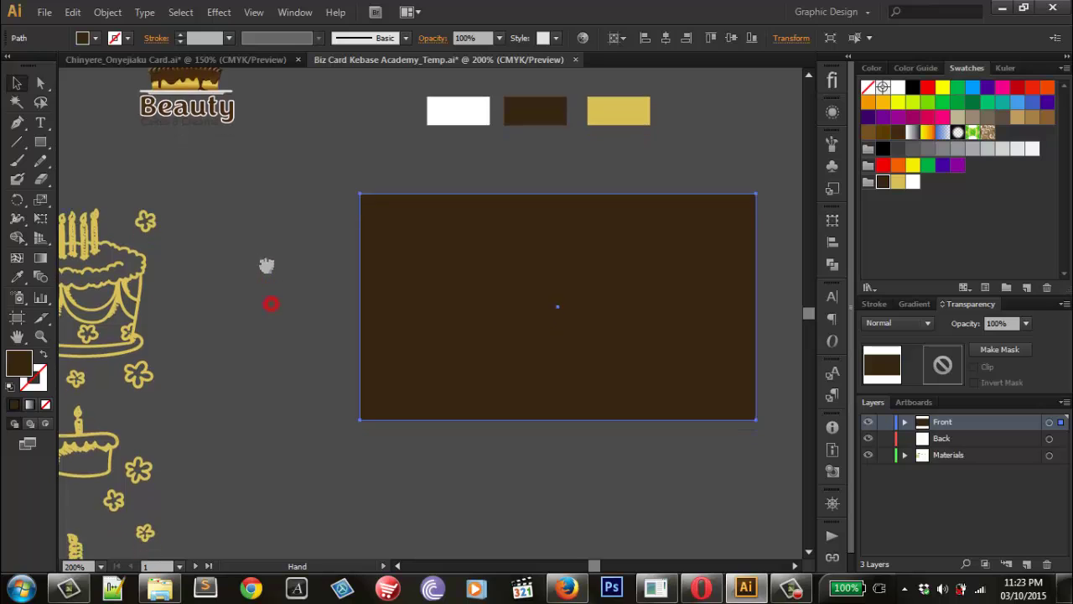
drag(266, 266, 239, 227)
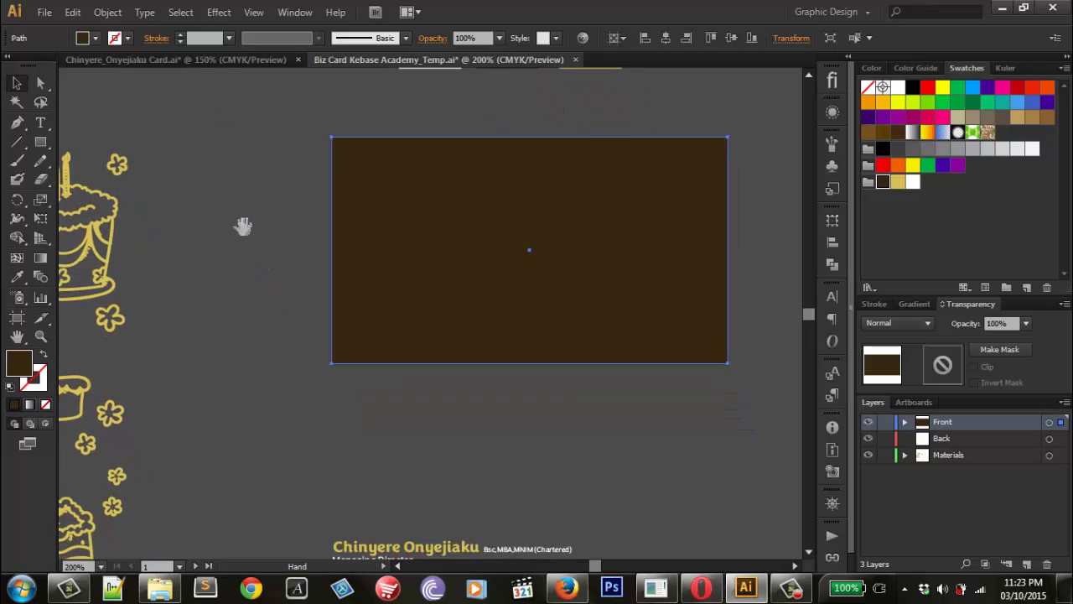
click(109, 266)
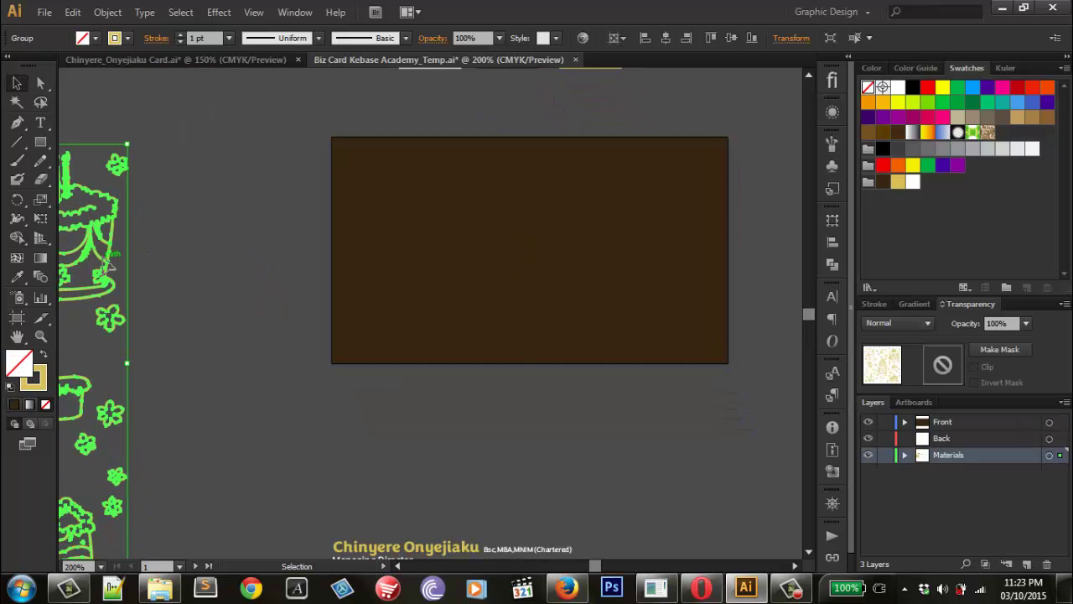
click(73, 12)
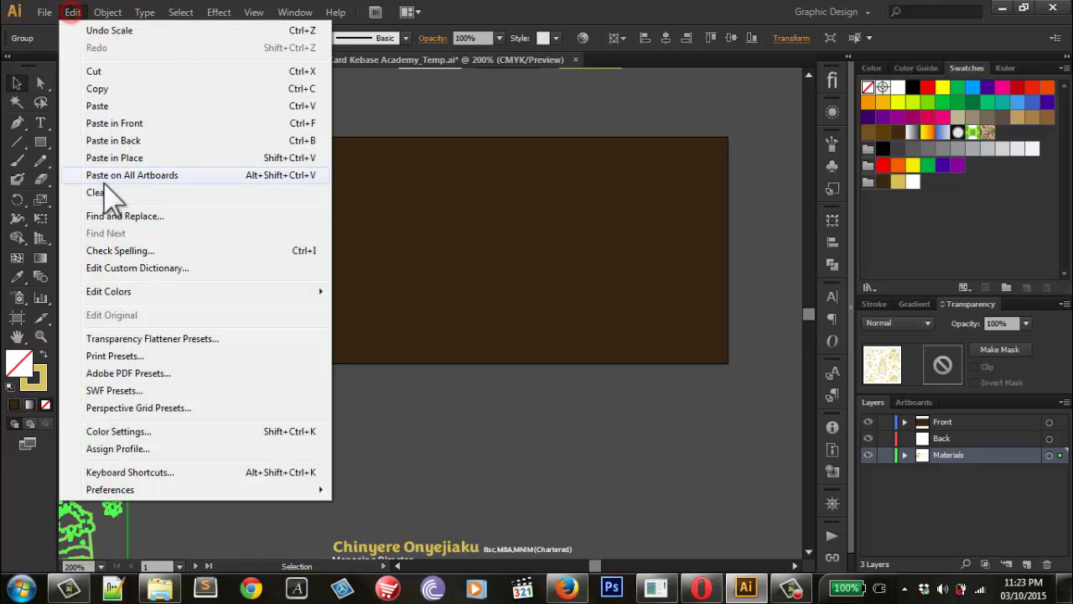
click(113, 89)
- Paste the cake doodle pattern over the brown card rectangle
click(407, 327)
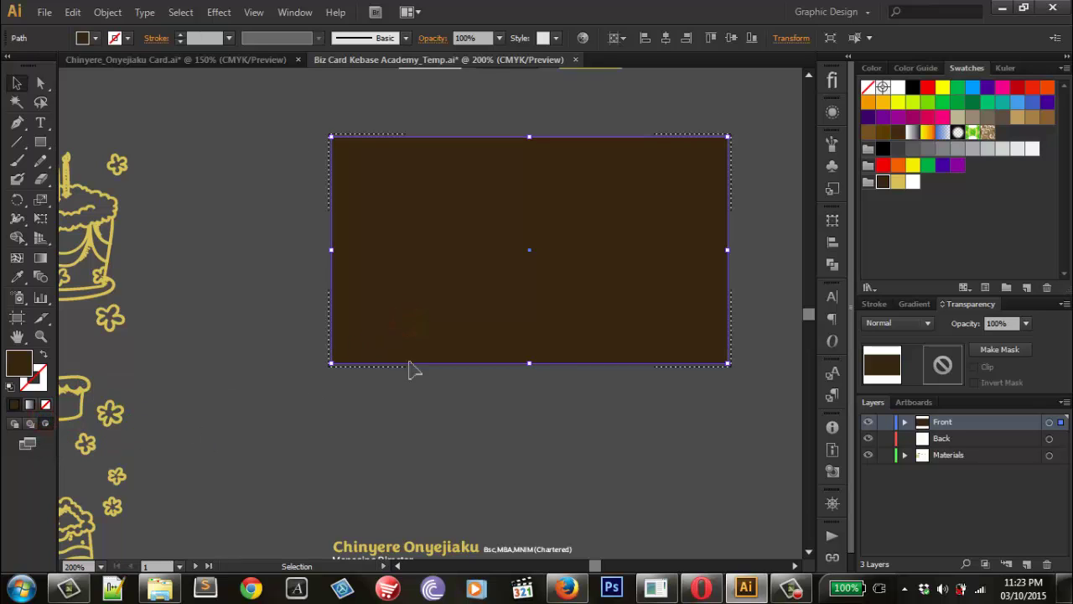
click(84, 14)
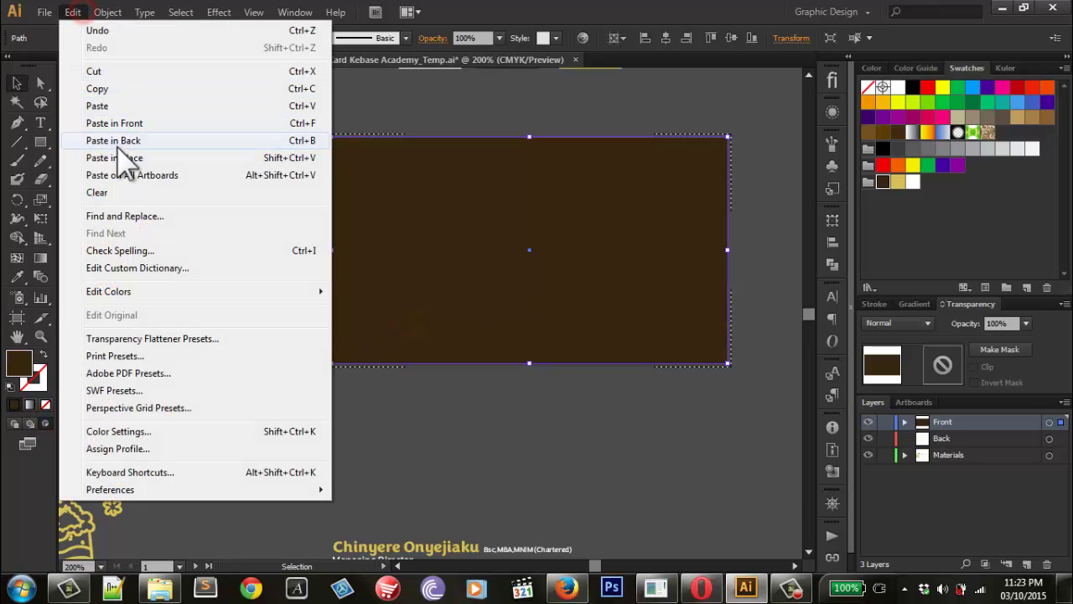
click(125, 159)
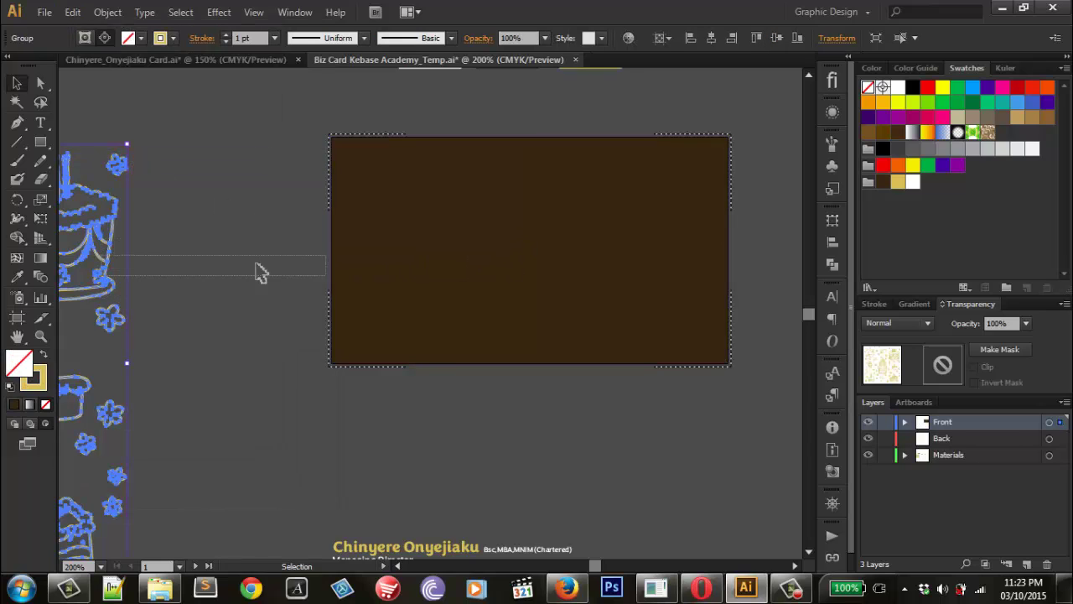
mouse_move(124, 273)
mouse_down()
mouse_move(132, 289)
mouse_move(815, 210)
mouse_up()
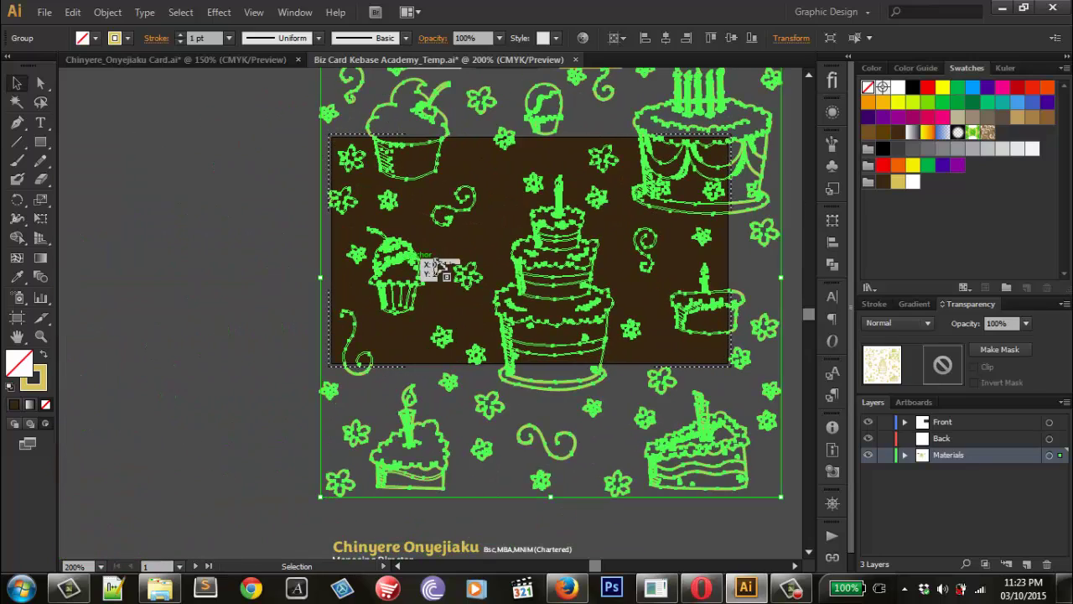
key(ctrl+z)
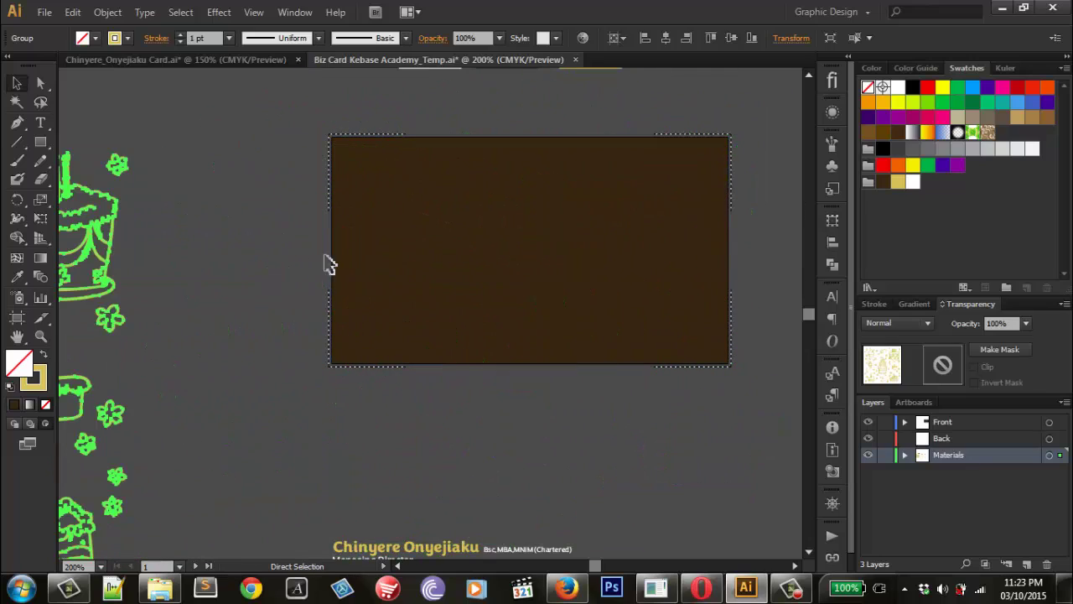
click(378, 201)
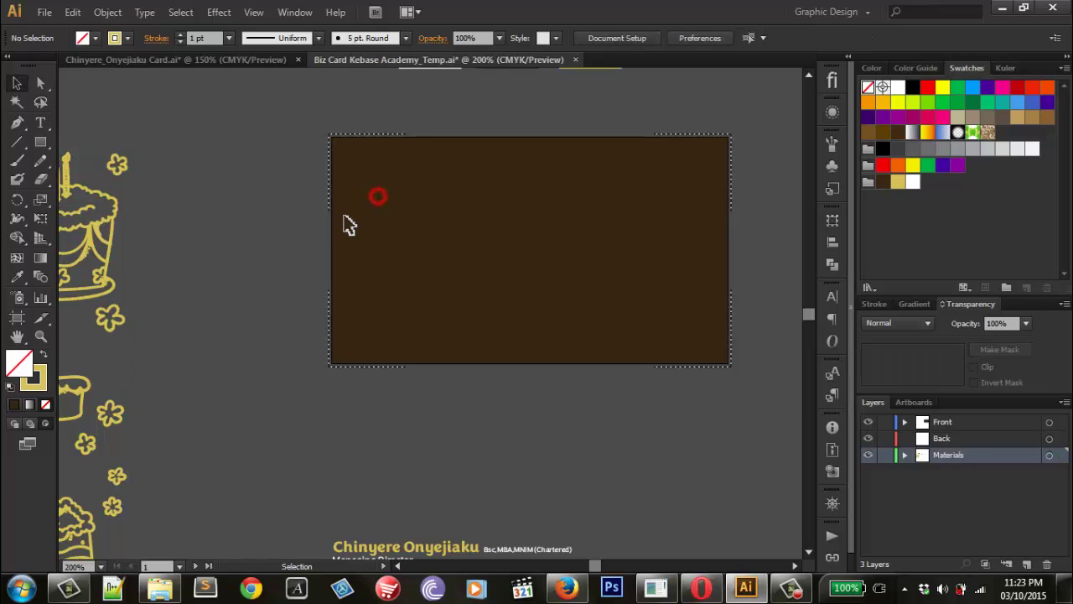
click(73, 13)
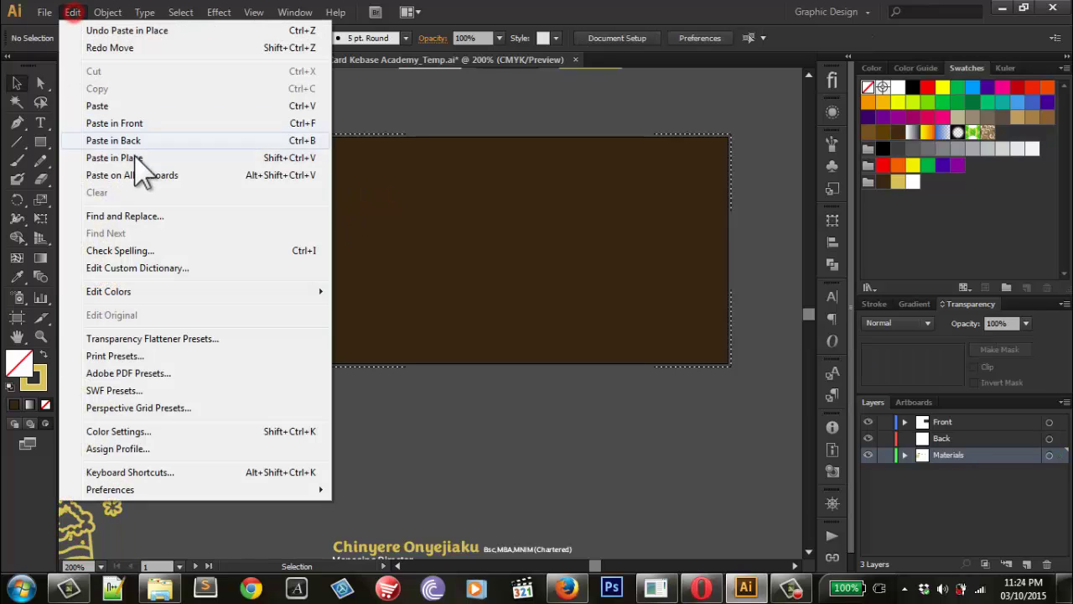
click(127, 105)
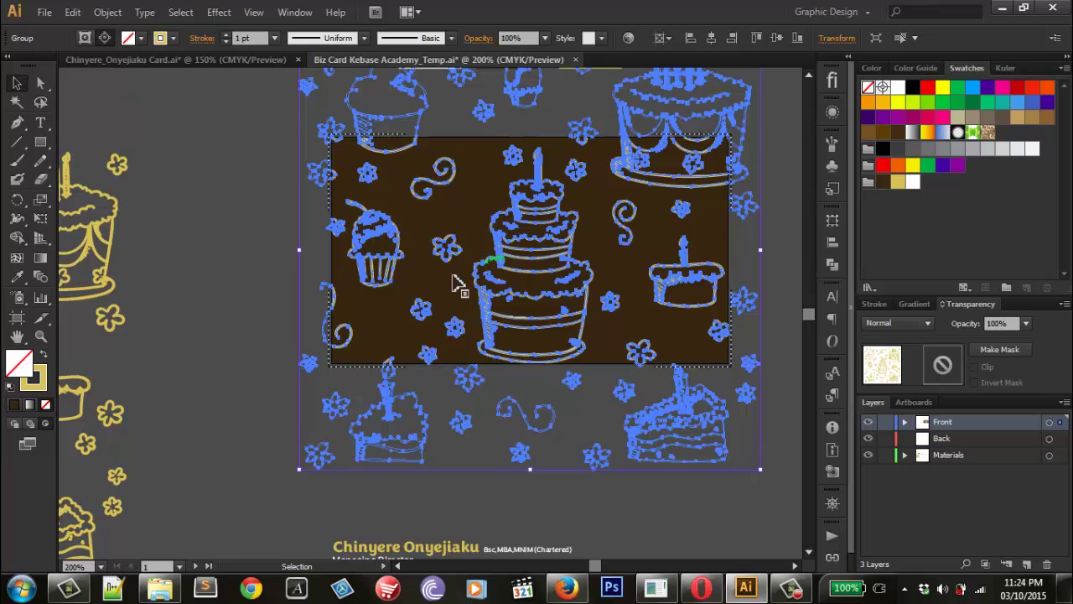
- Select the entire clipped cake-pattern group on the card, undoing an accidental nudge
click(243, 272)
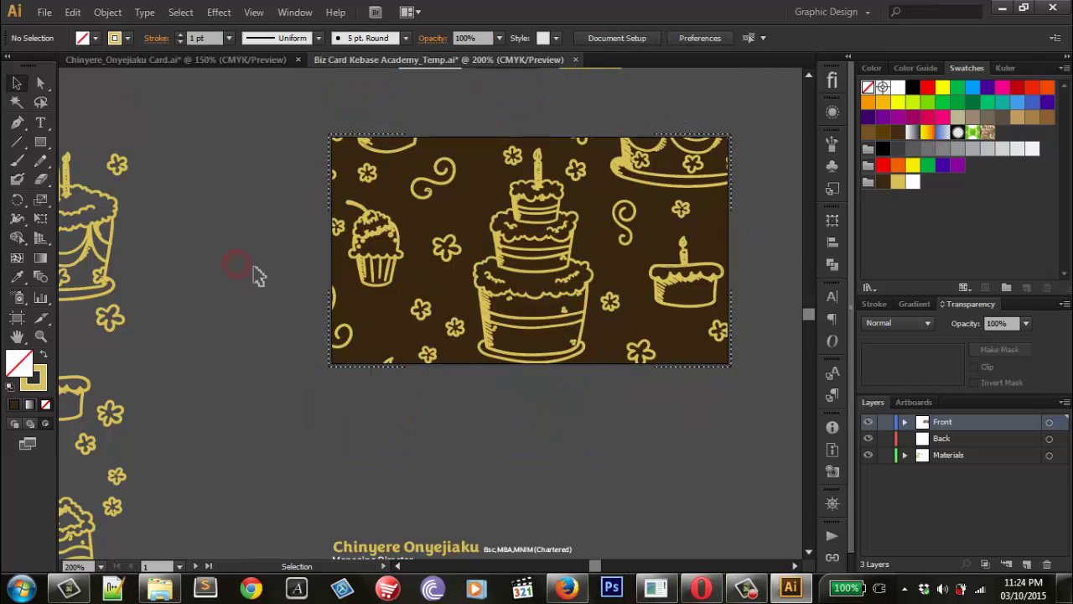
click(531, 242)
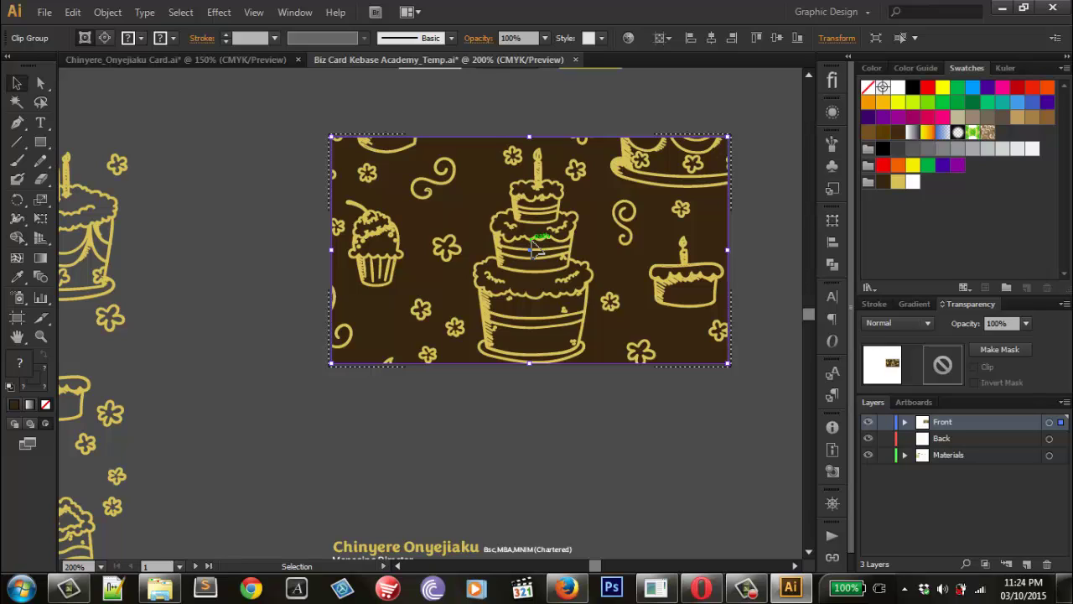
drag(531, 250, 541, 260)
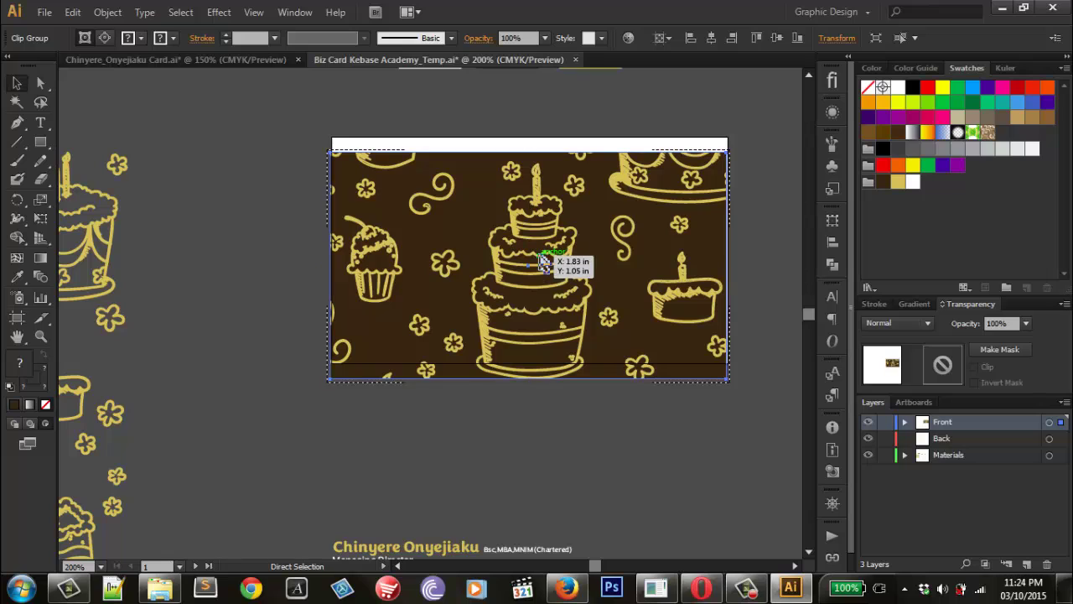
key(ctrl+z)
click(39, 83)
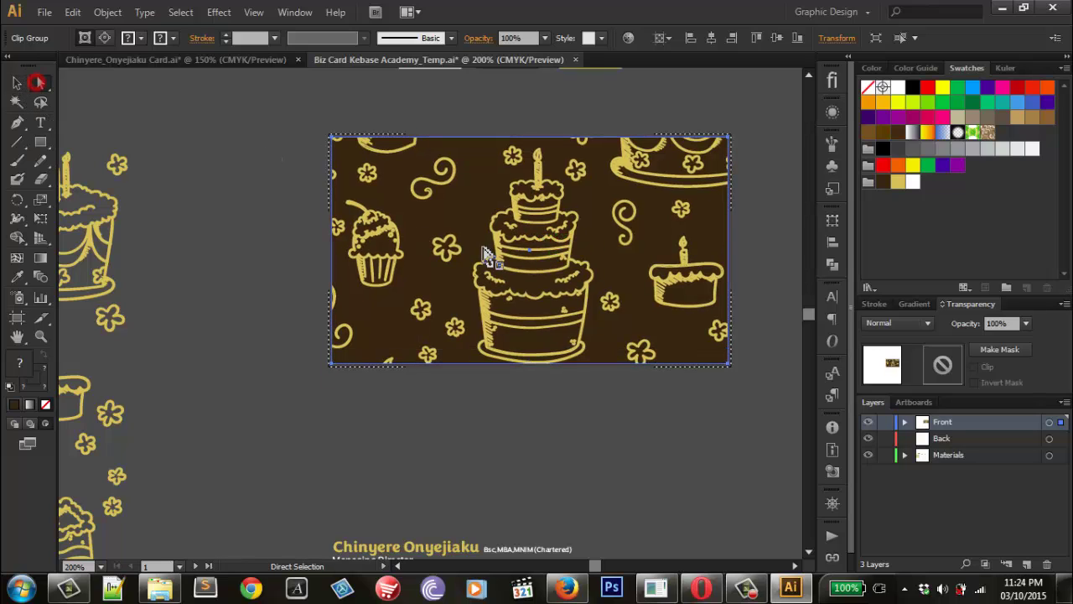
click(517, 216)
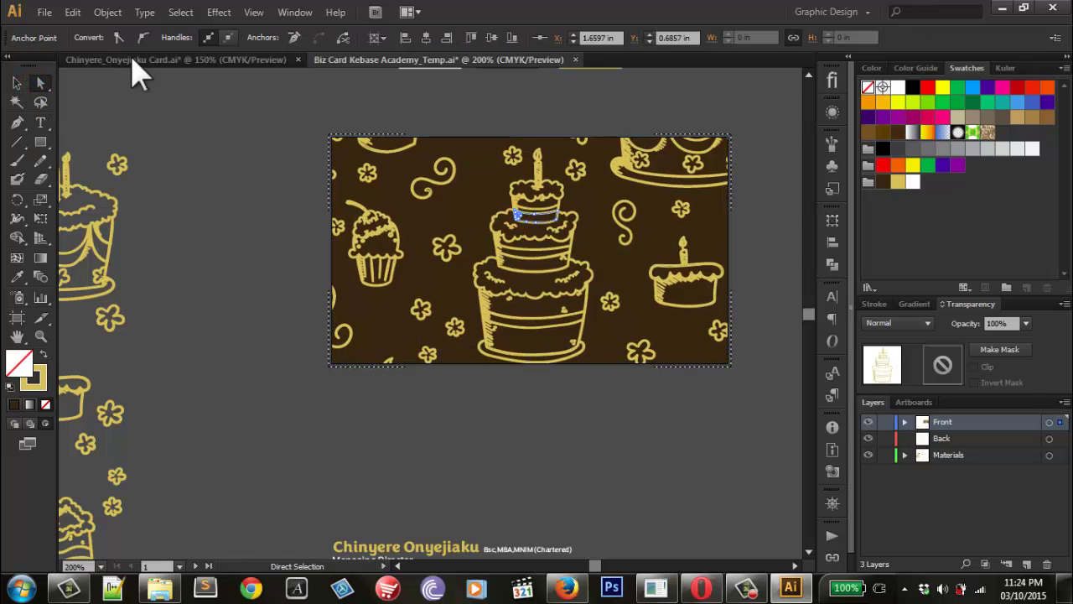
click(15, 83)
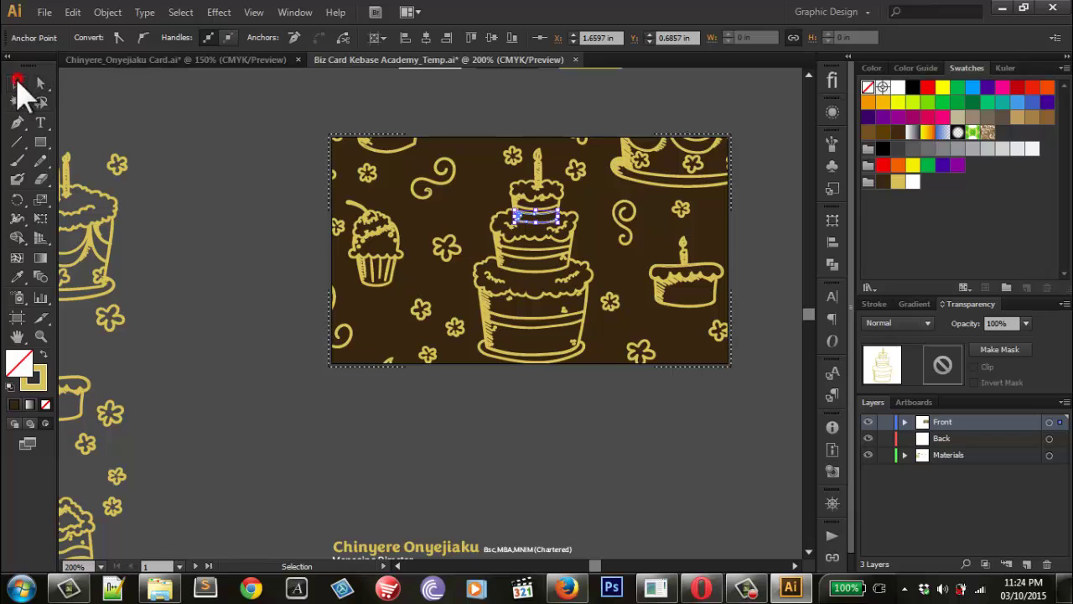
click(393, 284)
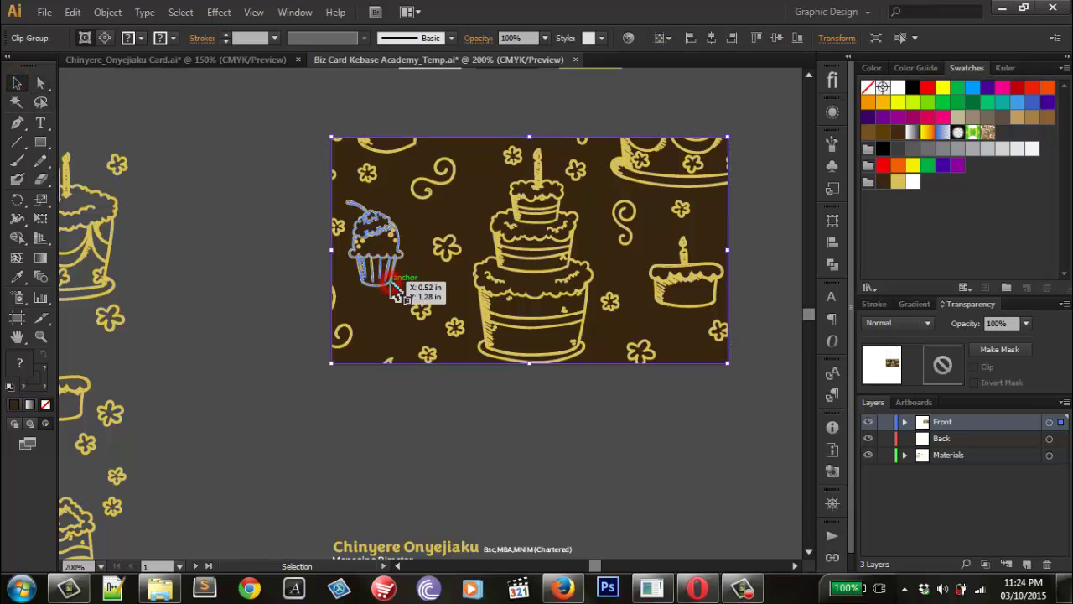
- Isolate the cake pattern, nudge it slightly upward and set its opacity to 30%
double_click(391, 283)
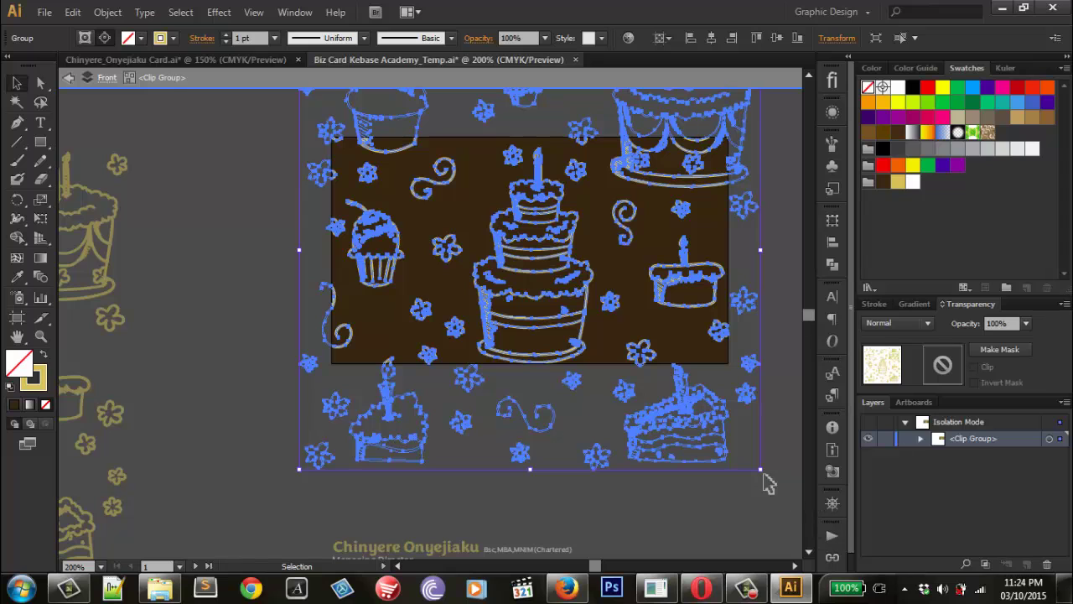
mouse_move(564, 262)
mouse_down()
mouse_move(566, 250)
mouse_move(562, 280)
mouse_up()
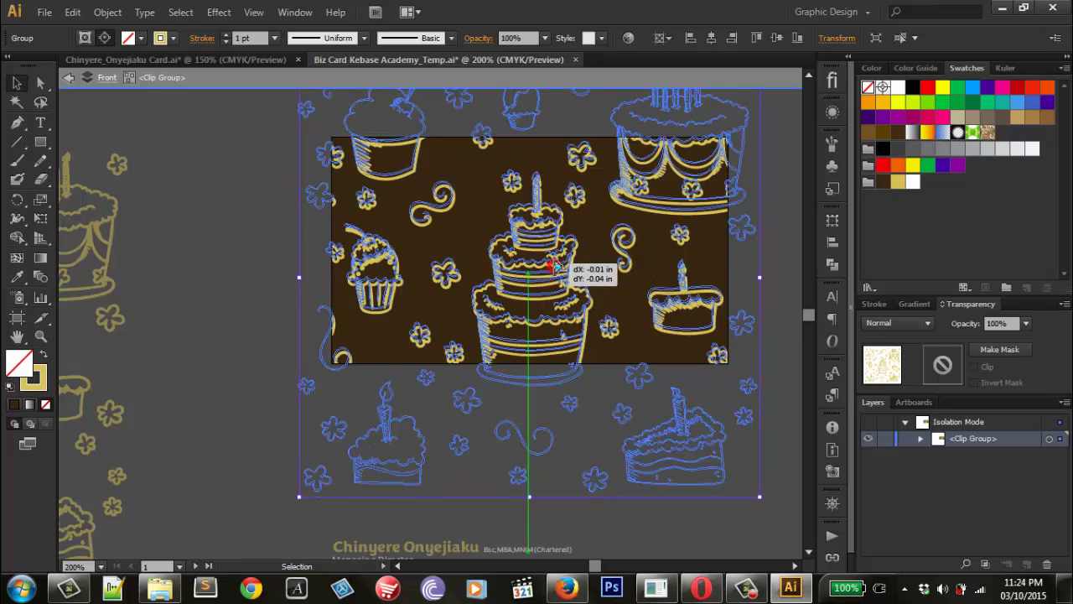
drag(563, 277, 560, 254)
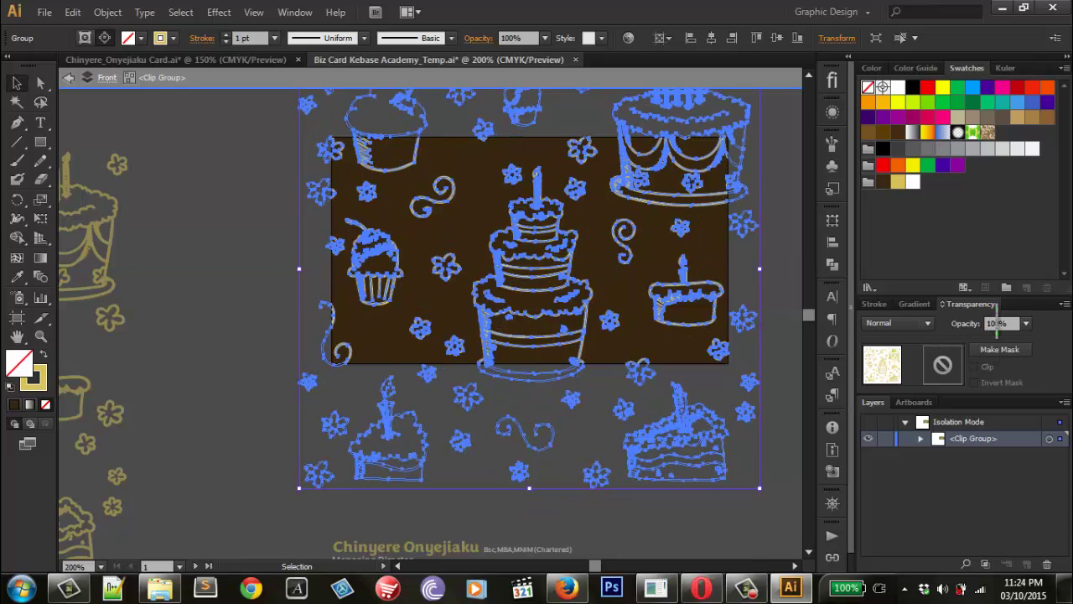
click(1025, 323)
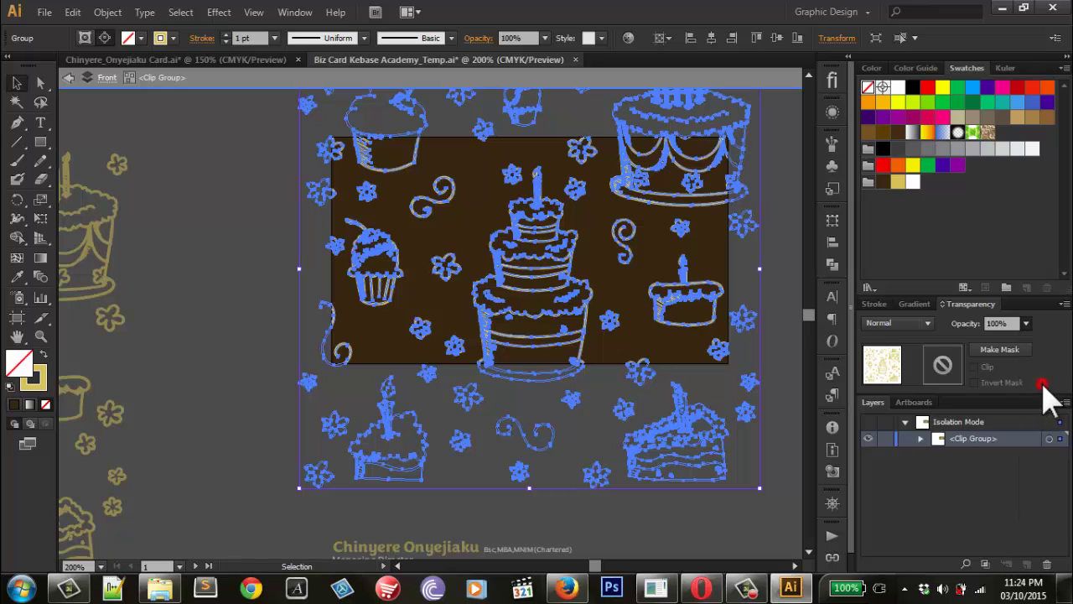
click(1047, 392)
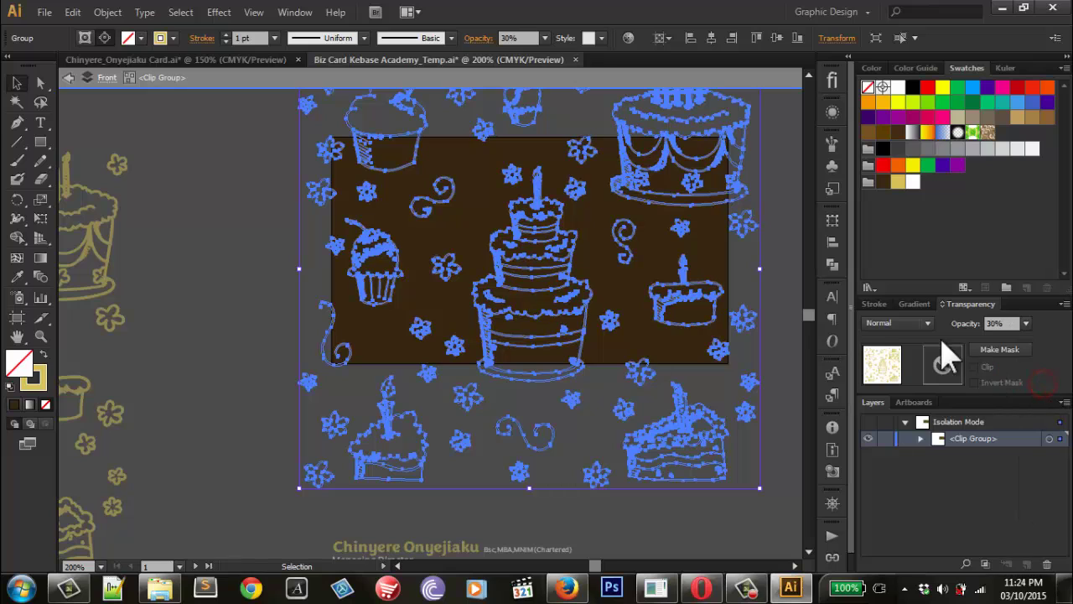
click(258, 351)
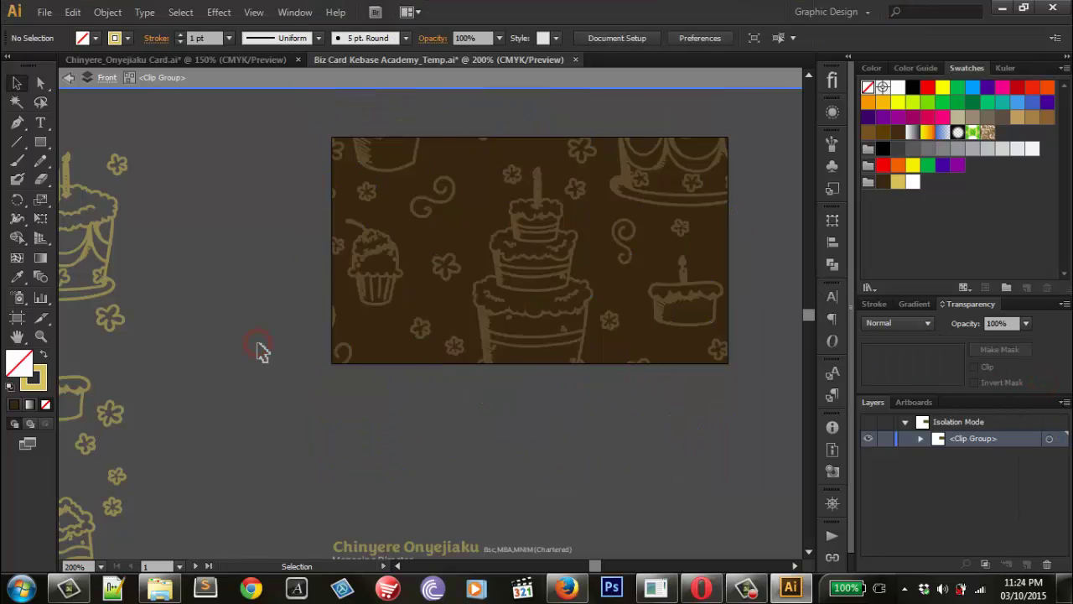
- Set the cake pattern's blend mode to Overlay
click(558, 258)
click(927, 323)
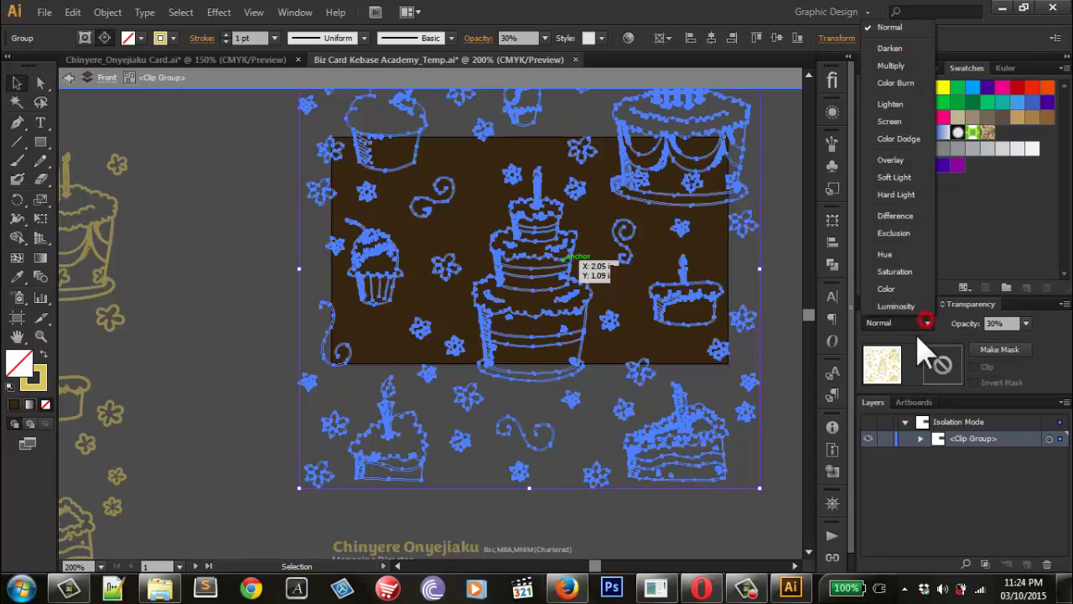
click(895, 177)
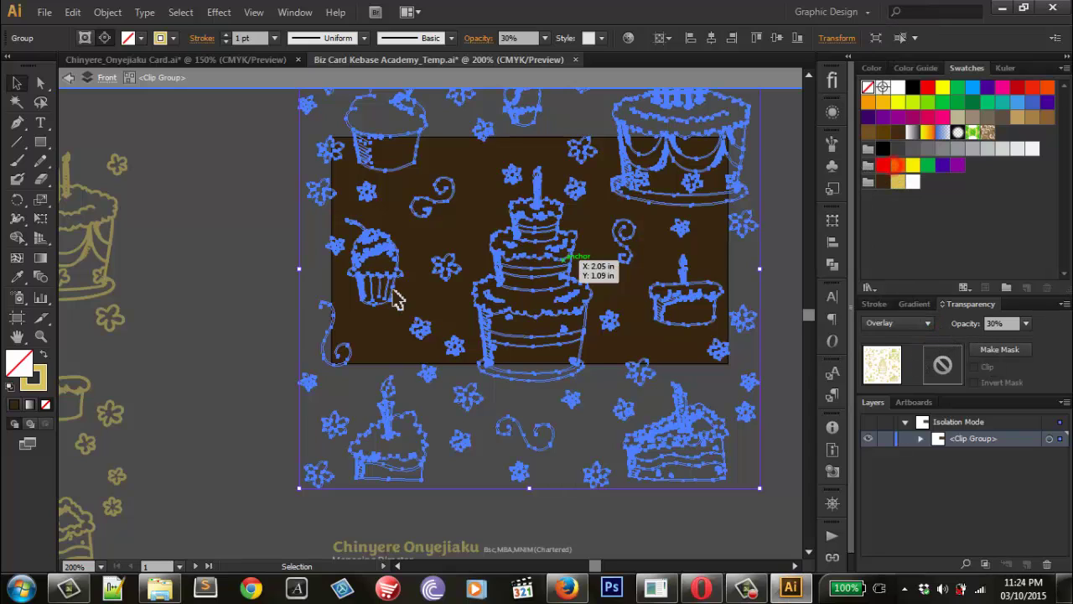
click(267, 338)
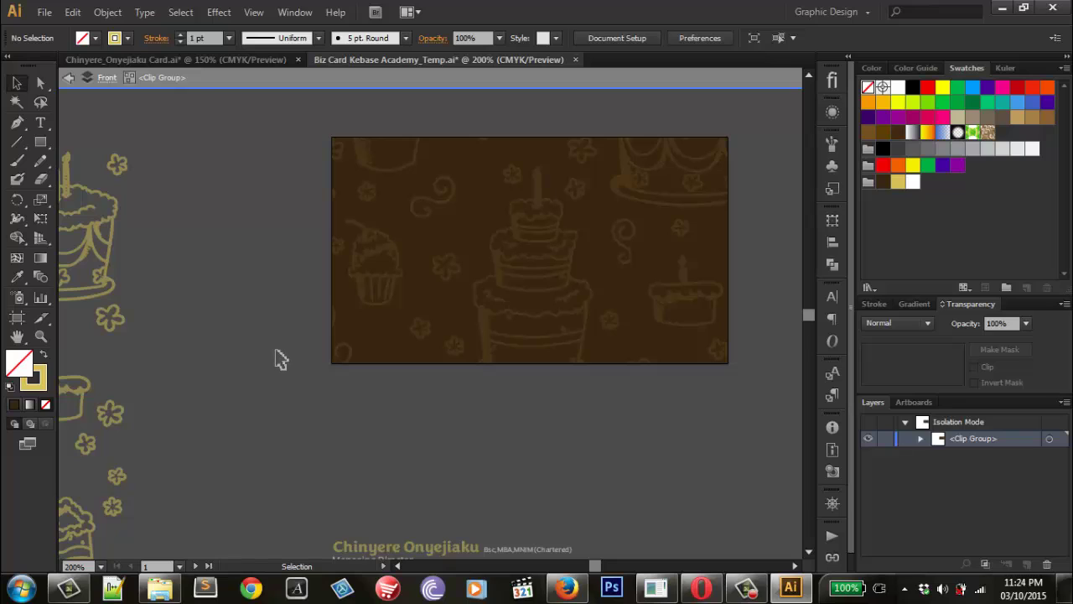
scroll(281, 359, up, 1)
scroll(276, 355, up, 1)
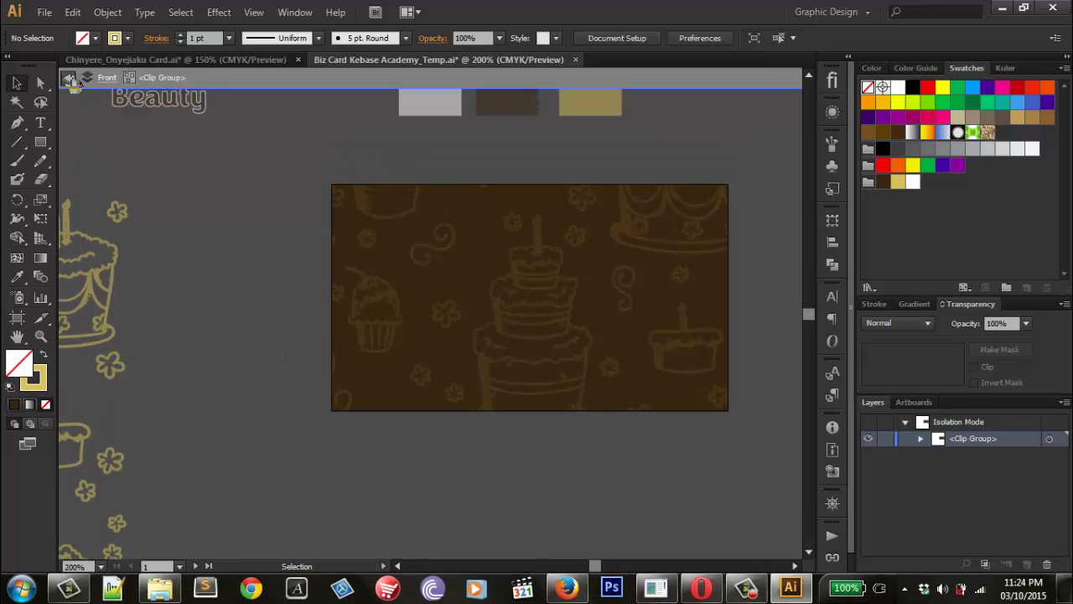
- Exit isolation mode completely and zoom out to 150%
click(68, 78)
click(70, 78)
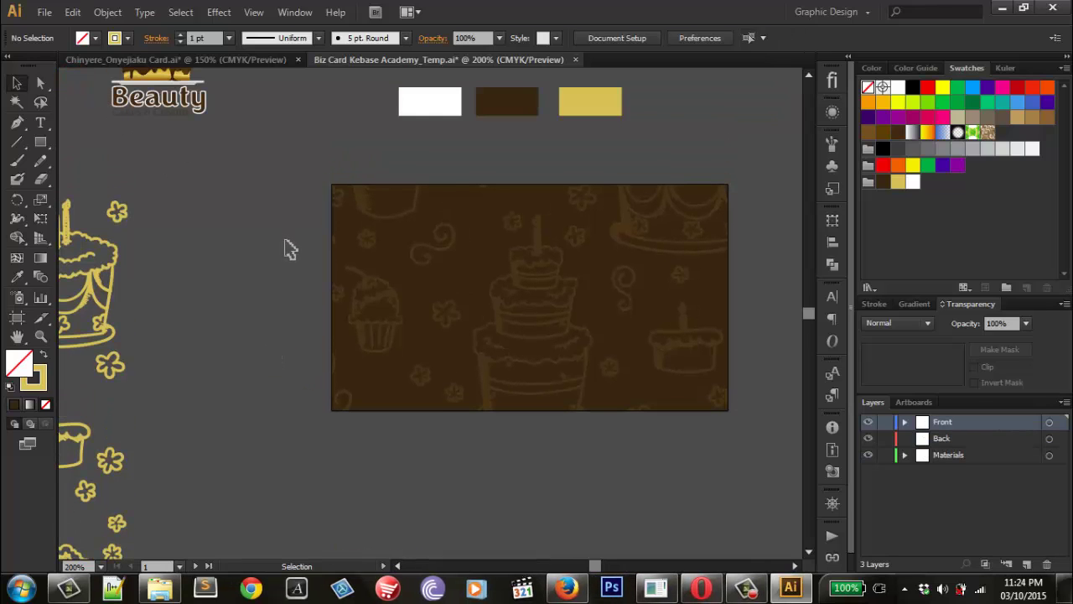
scroll(286, 252, down, 1)
scroll(287, 263, down, 1)
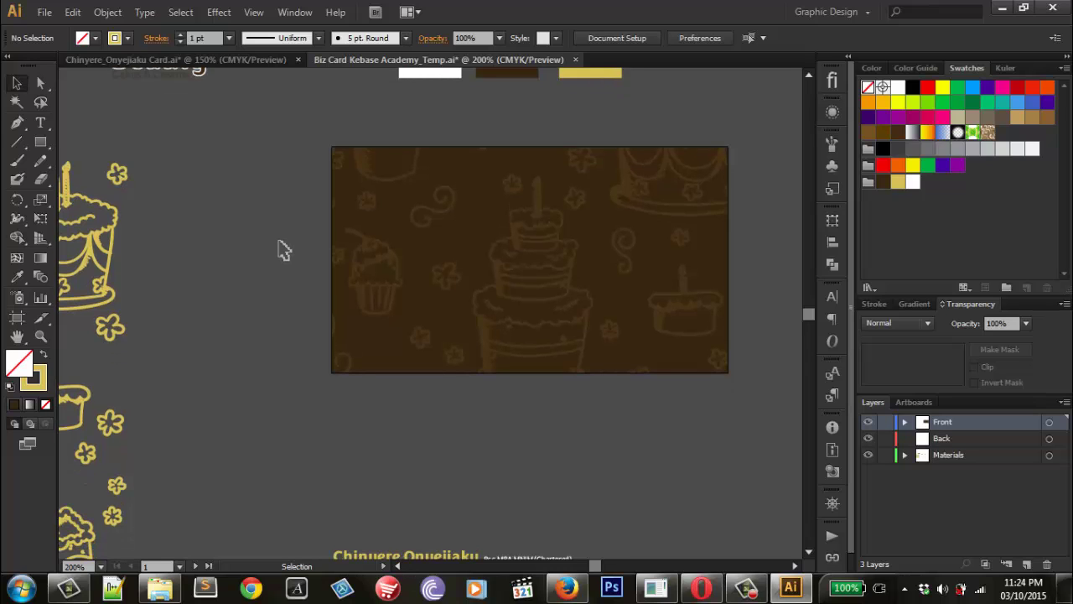
key(ctrl+minus)
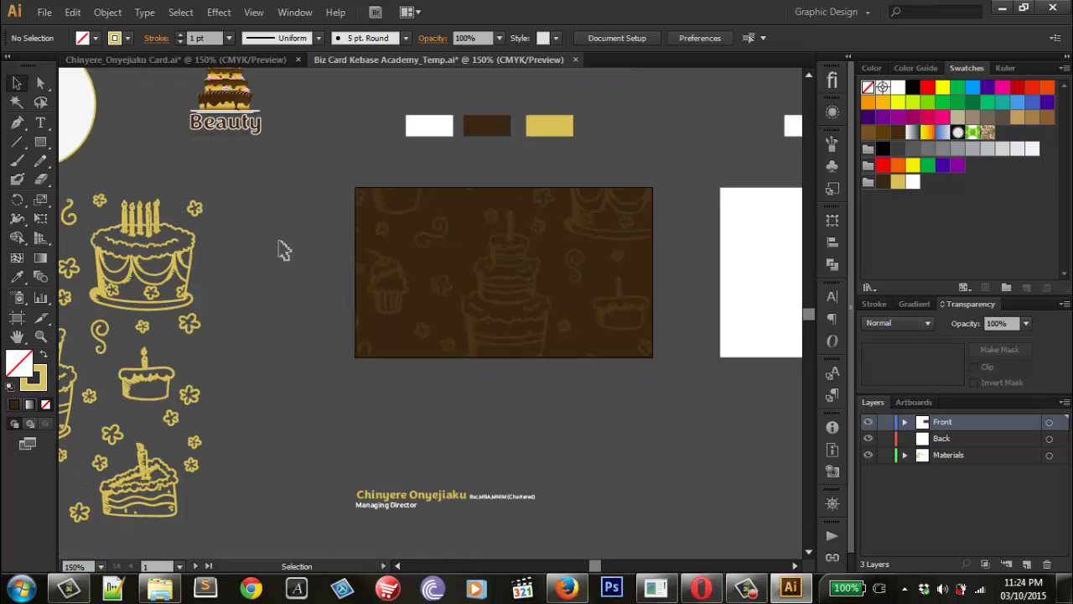
- Draw a circle about 1.55 in across on the brown card
scroll(307, 321, up, 1)
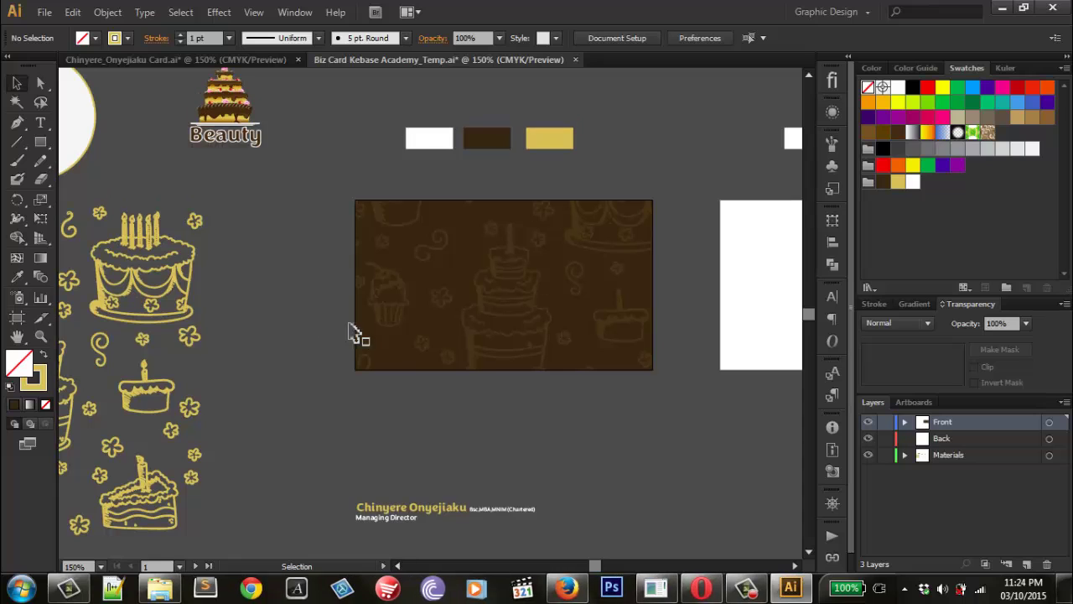
click(40, 142)
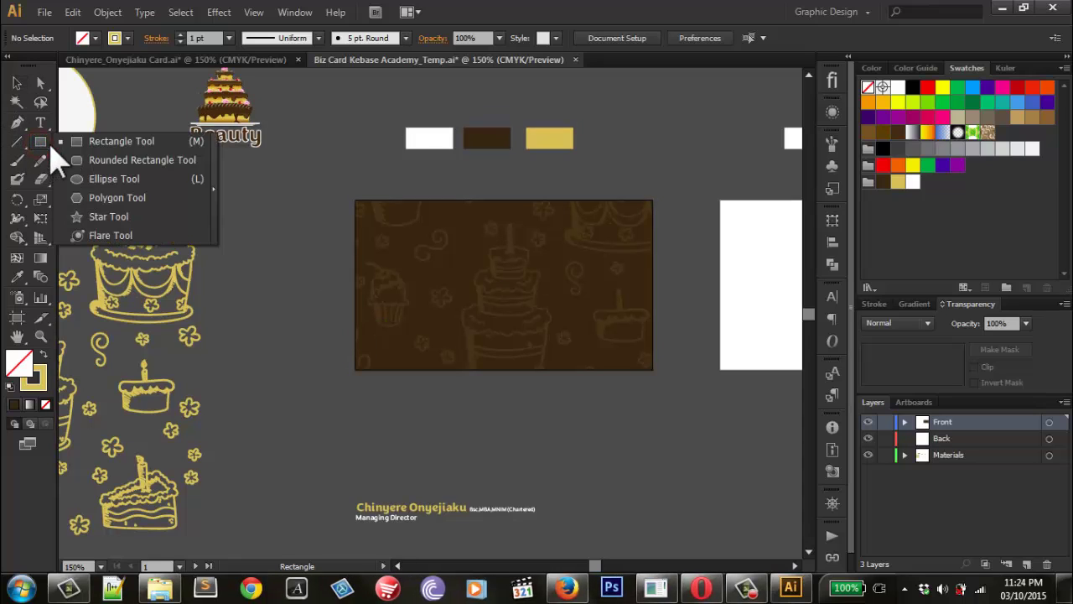
click(95, 179)
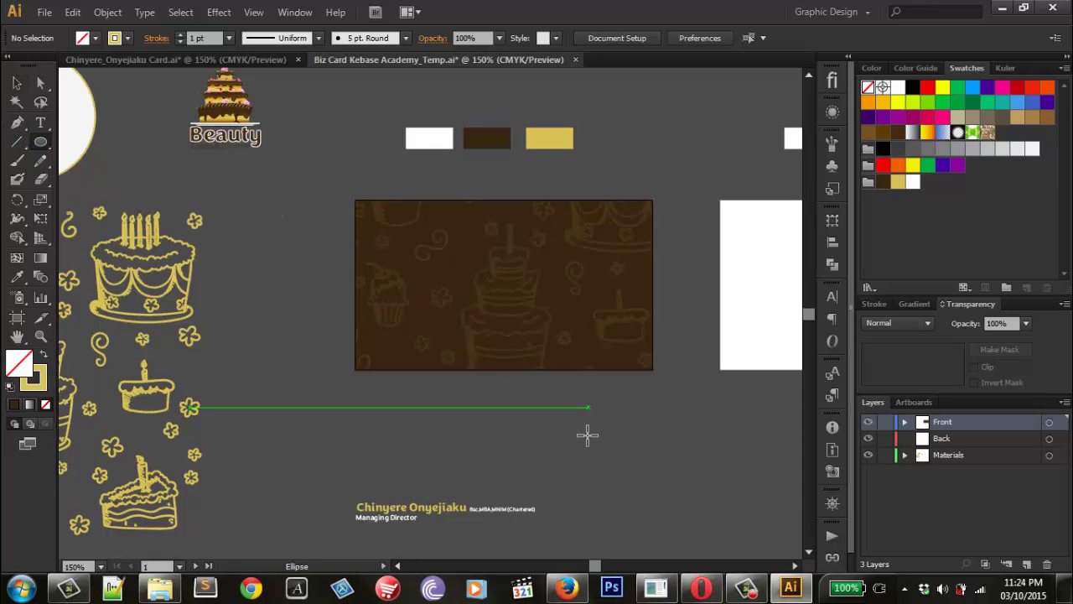
key(ctrl+v)
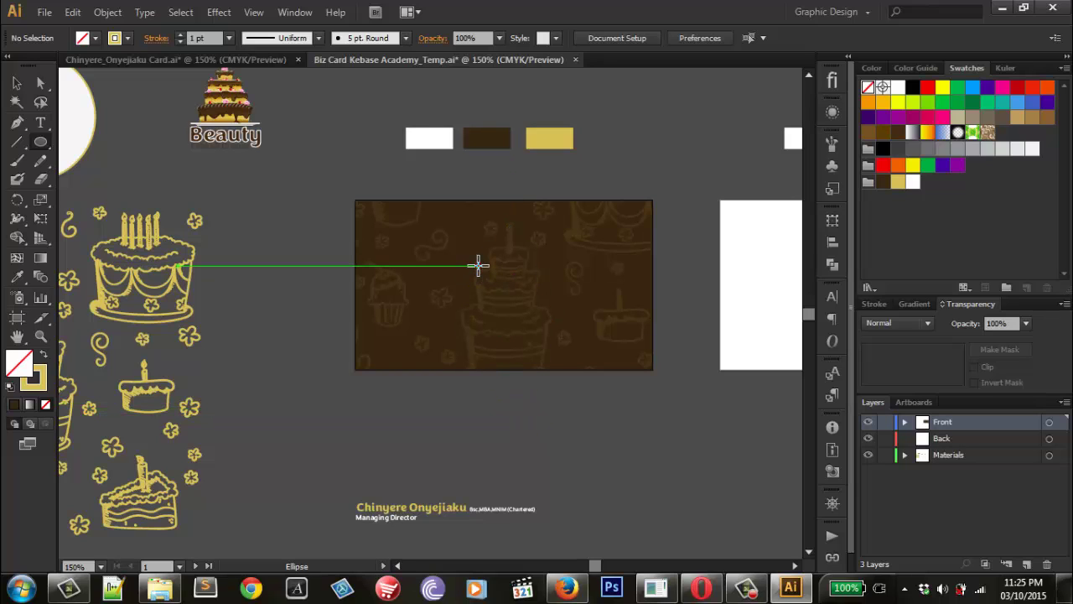
mouse_move(478, 265)
mouse_down()
mouse_move(571, 374)
mouse_move(531, 331)
mouse_up()
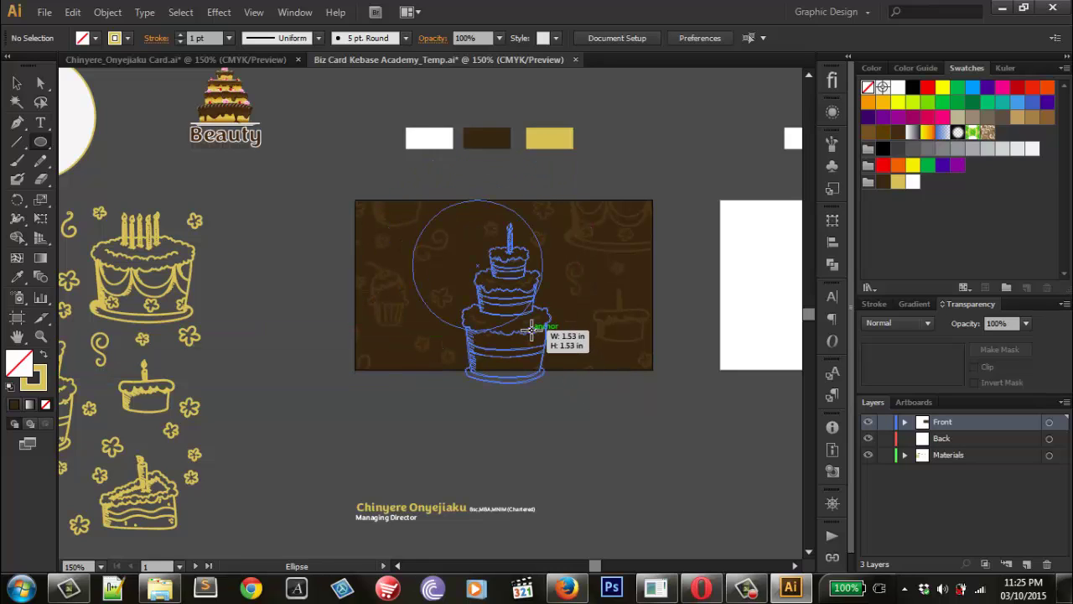
drag(533, 331, 538, 335)
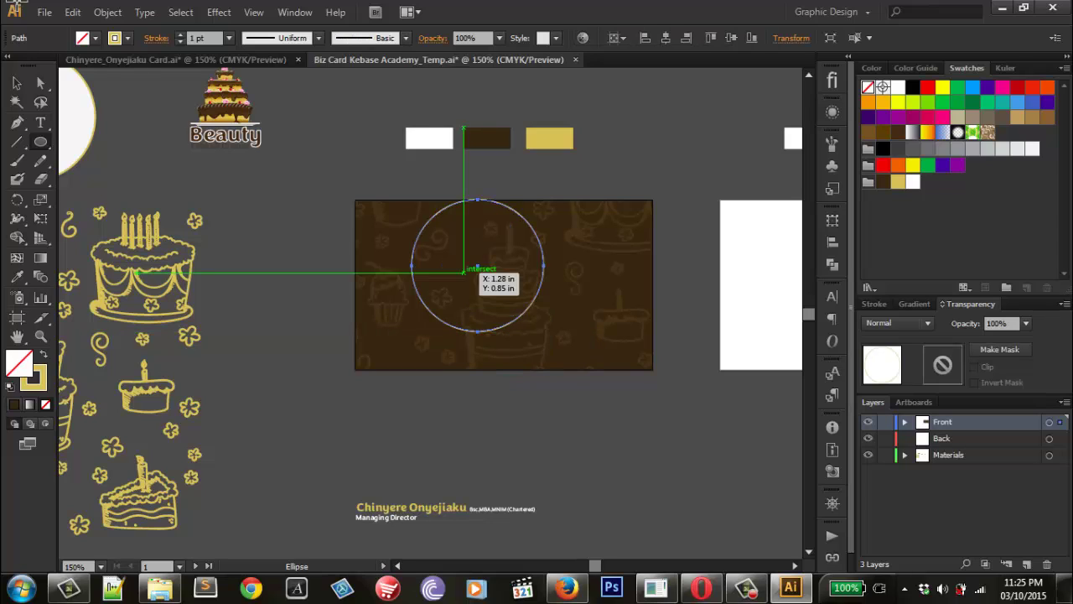
- Centre the circle vertically on the card and fill it white
click(17, 84)
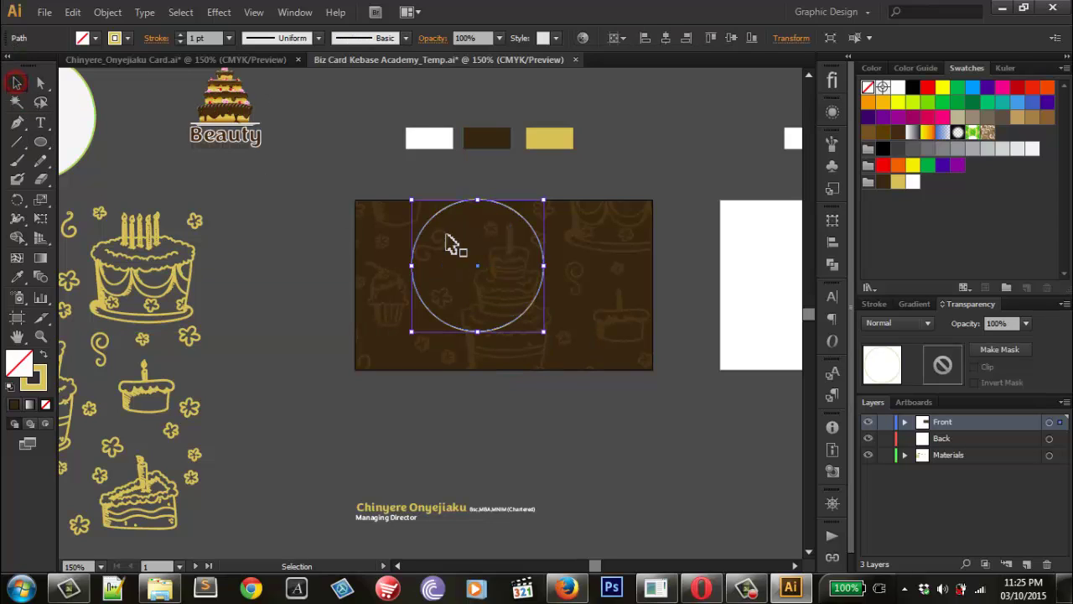
drag(547, 260, 572, 284)
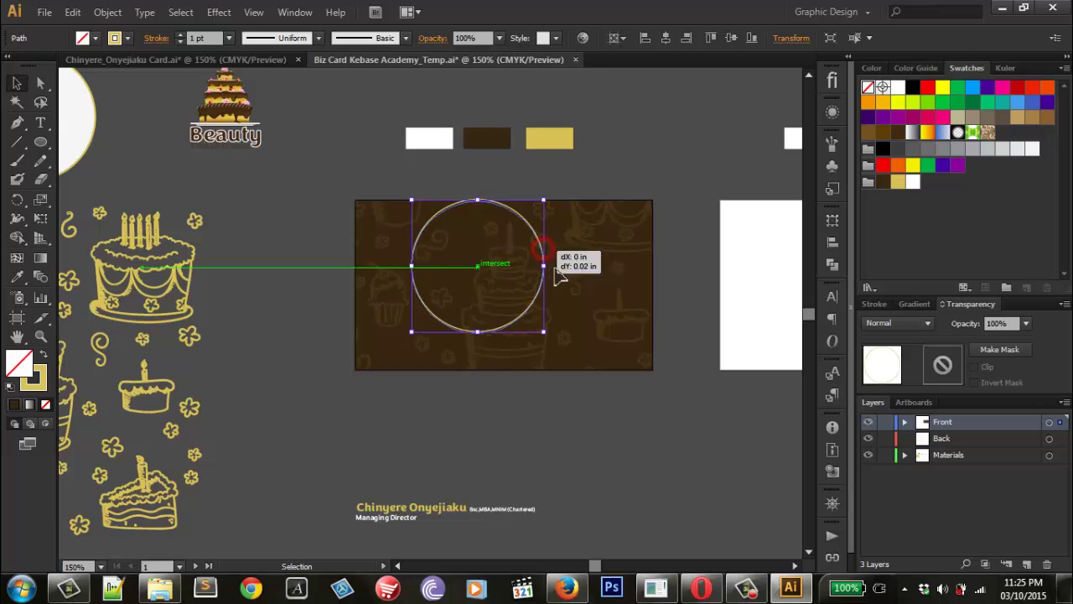
click(729, 40)
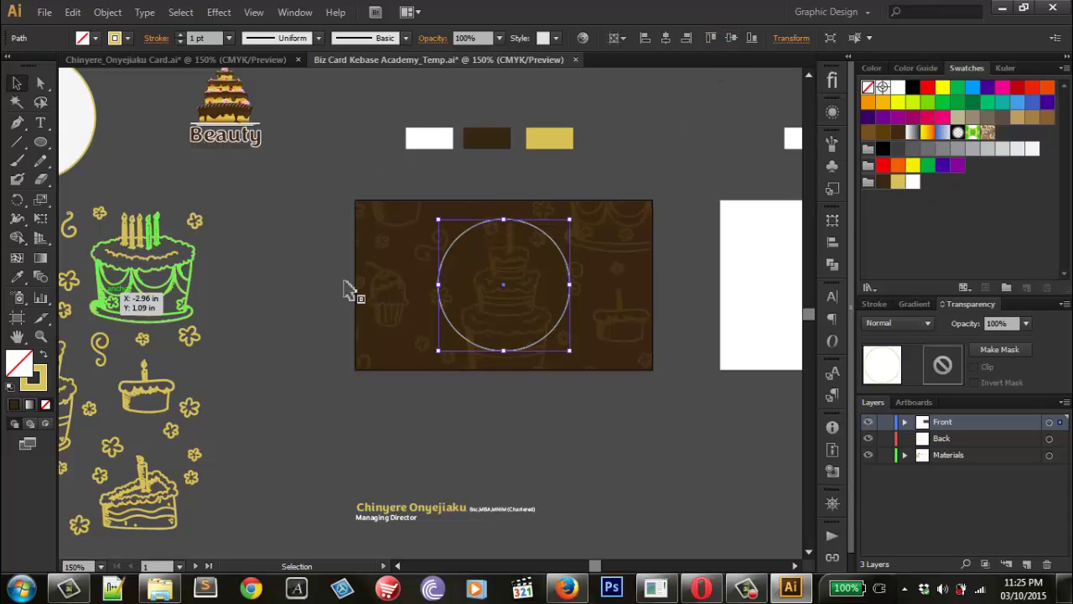
click(913, 183)
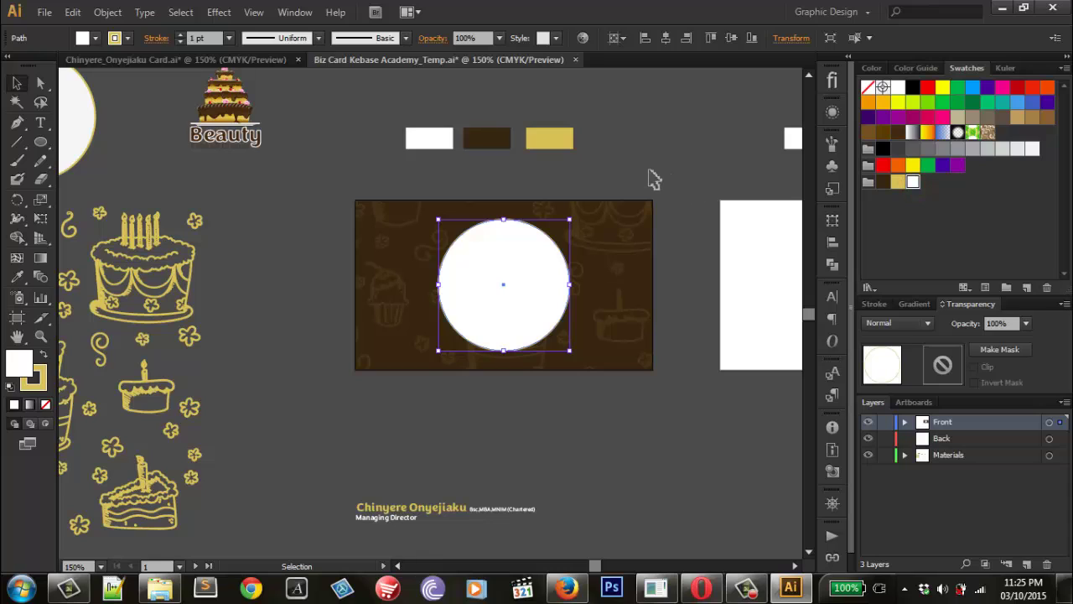
click(654, 179)
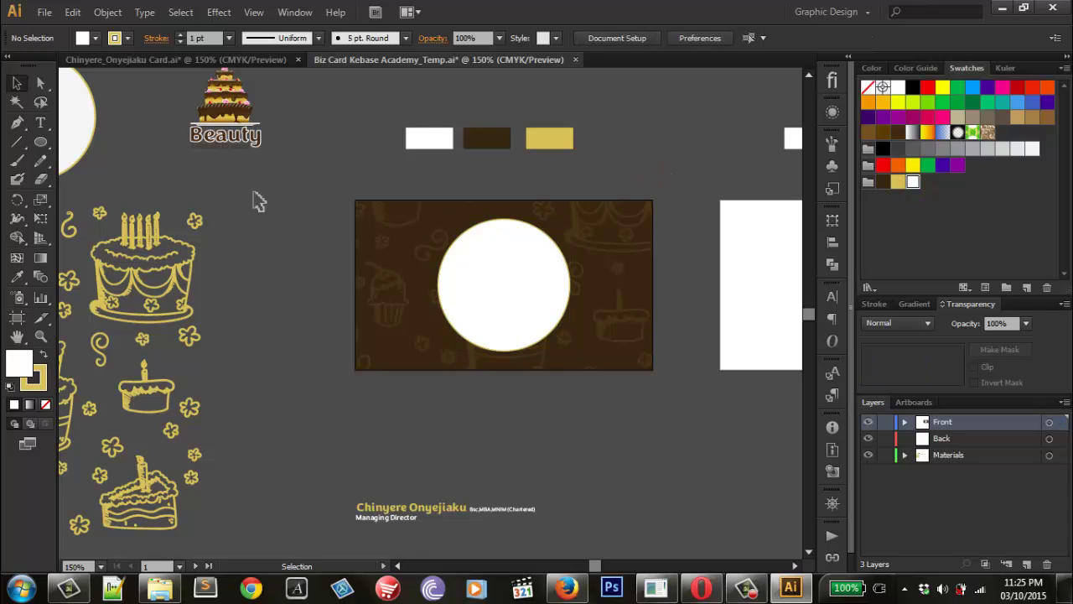
- Copy the Beauty cake logo onto the circle and bring it to the front
click(241, 116)
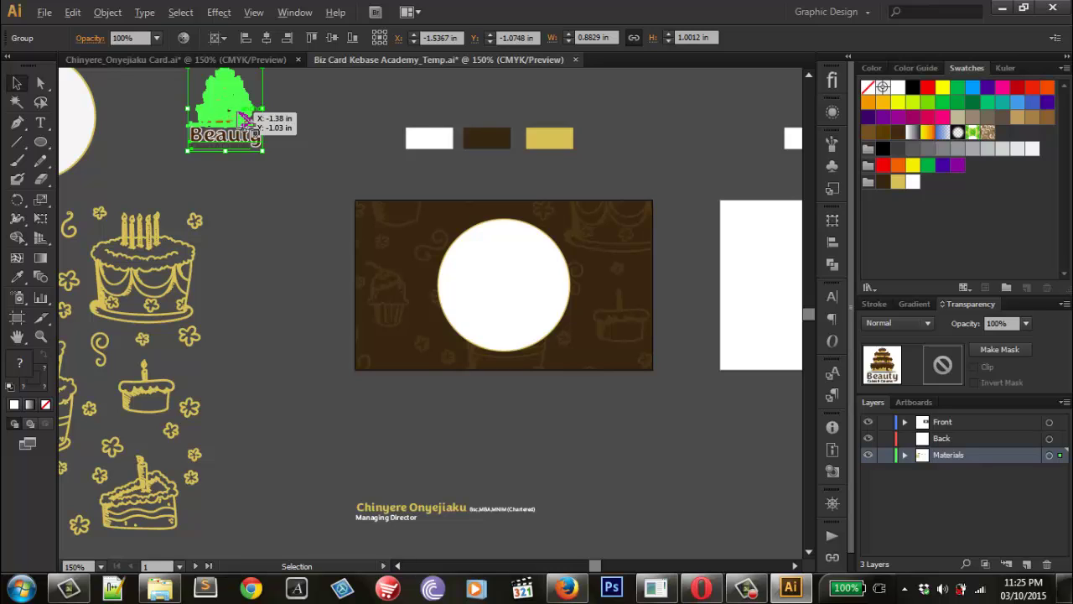
mouse_move(245, 115)
mouse_down()
mouse_move(528, 301)
mouse_move(520, 288)
mouse_up()
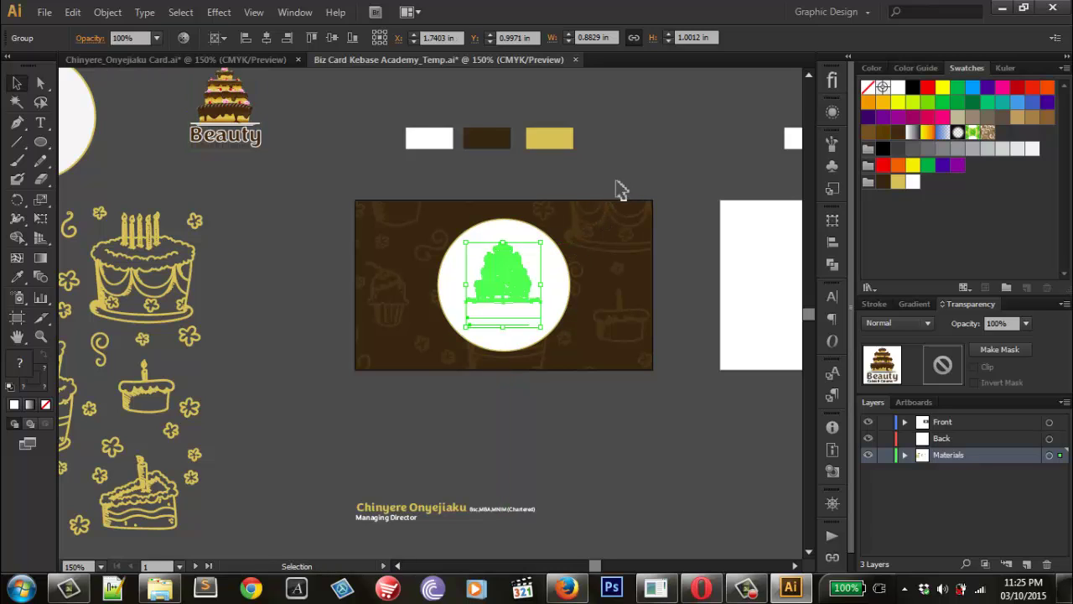
click(107, 12)
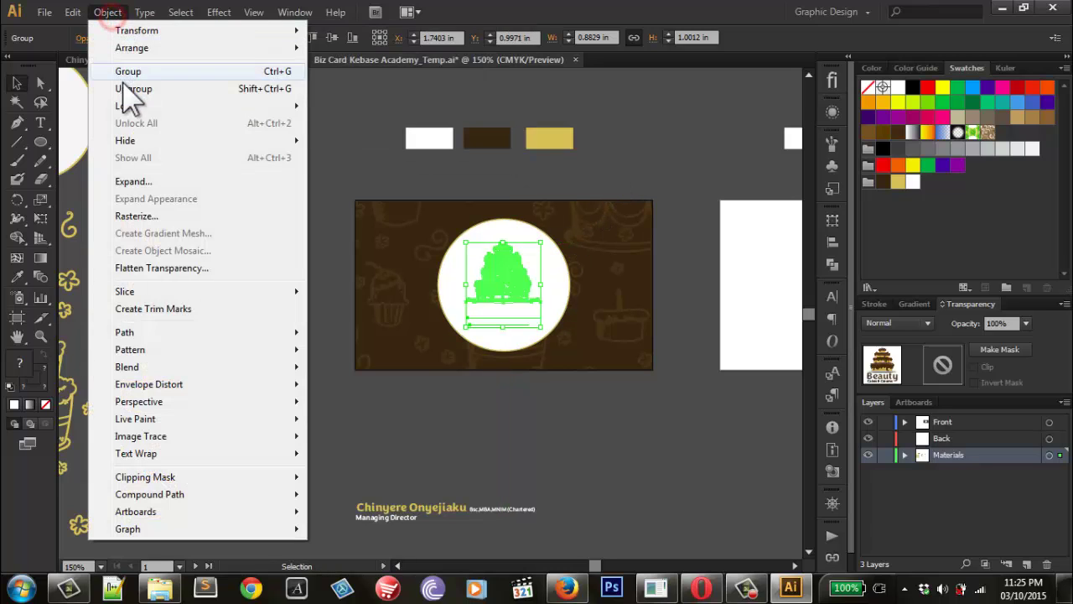
mouse_move(132, 48)
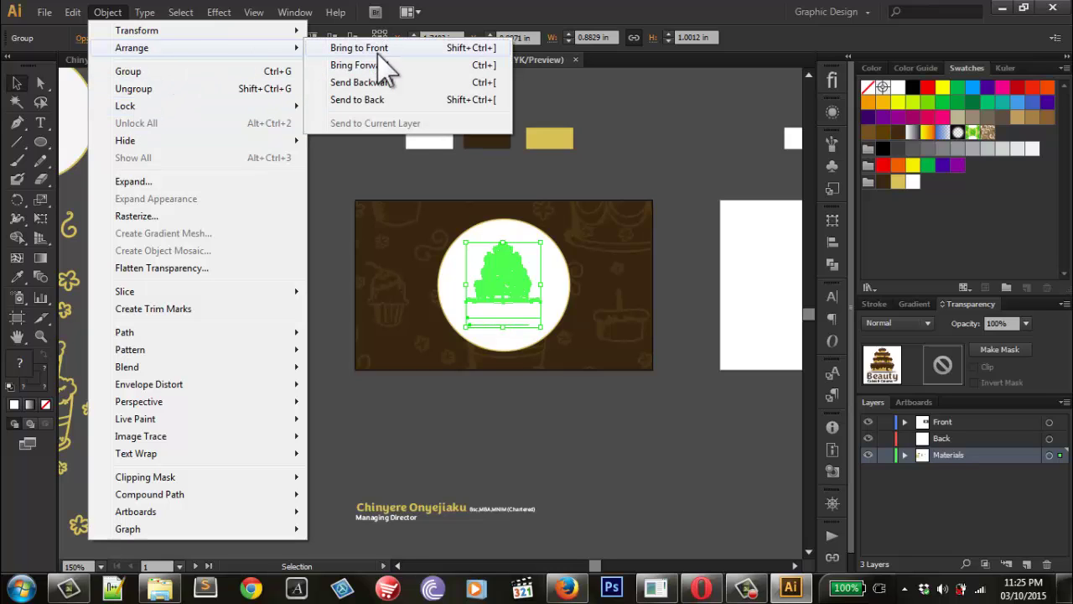
click(381, 48)
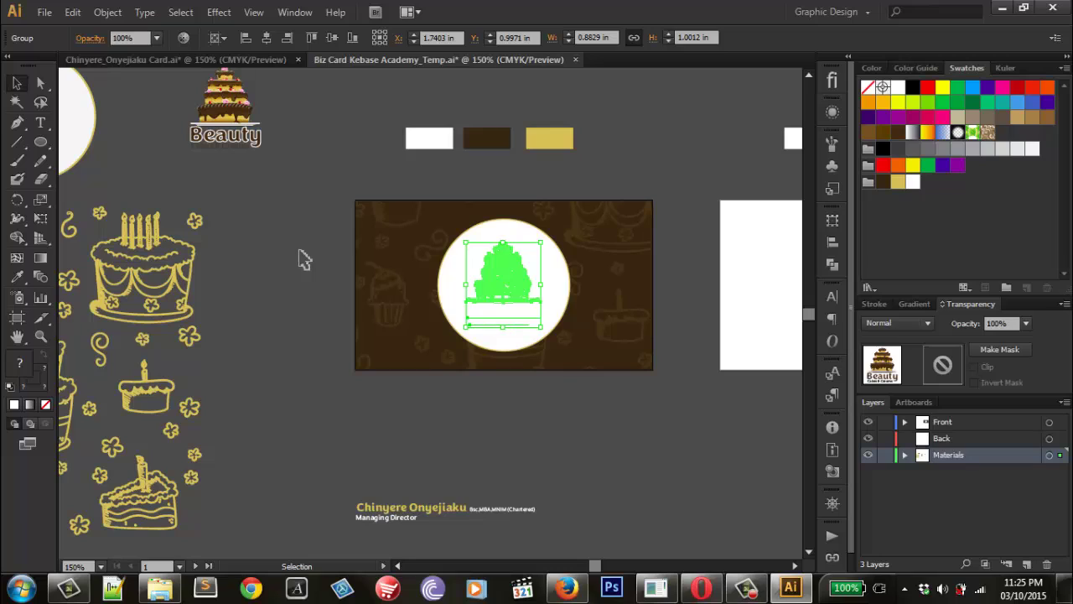
key(ctrl)
click(304, 259)
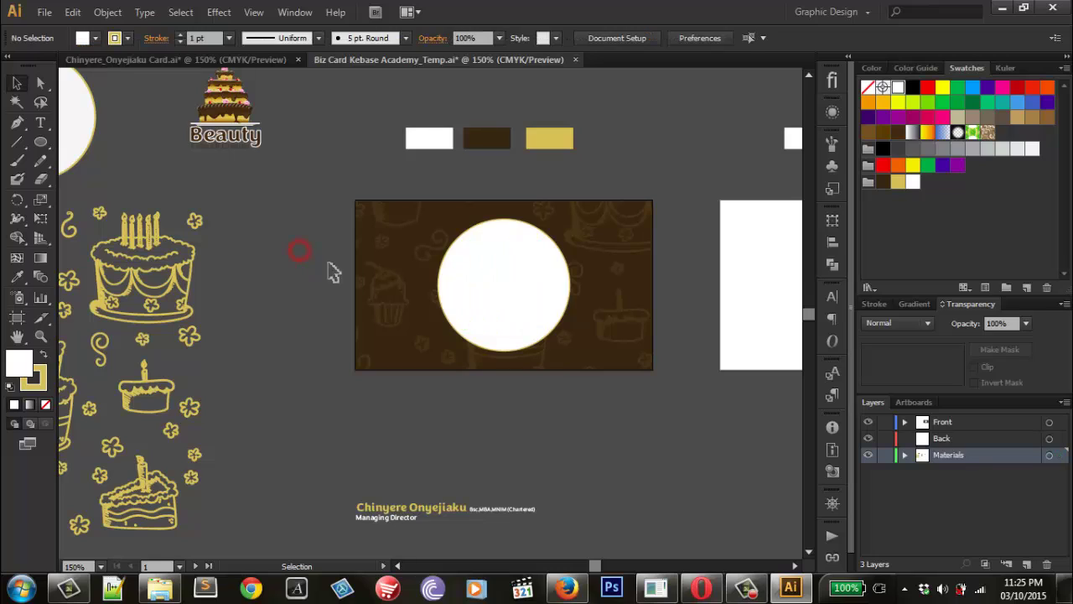
- Select the circle inside the group and refill it with white
click(506, 300)
key(a)
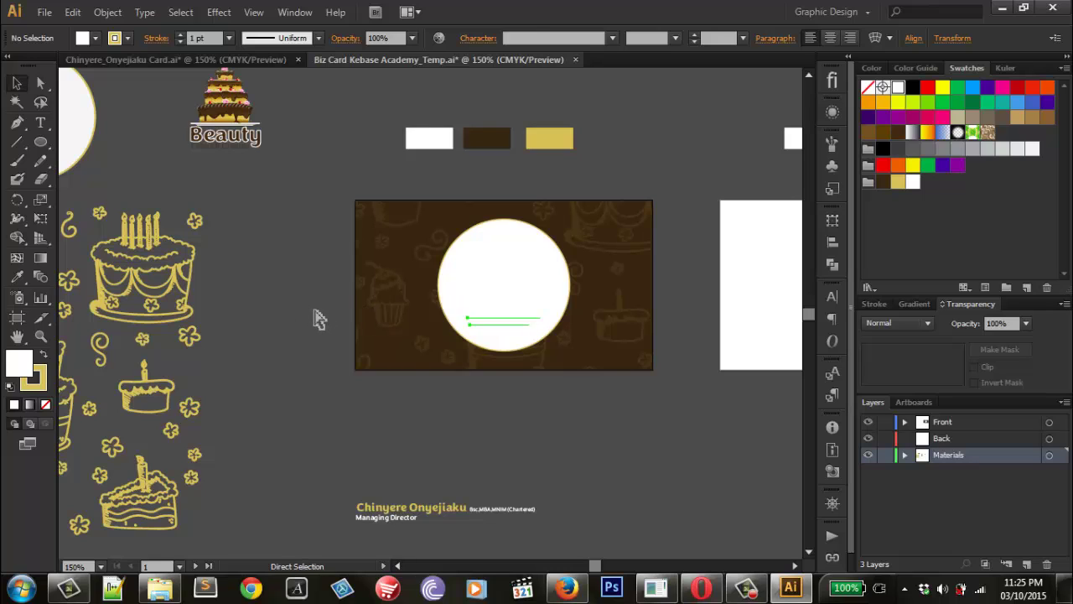
click(445, 307)
key(v)
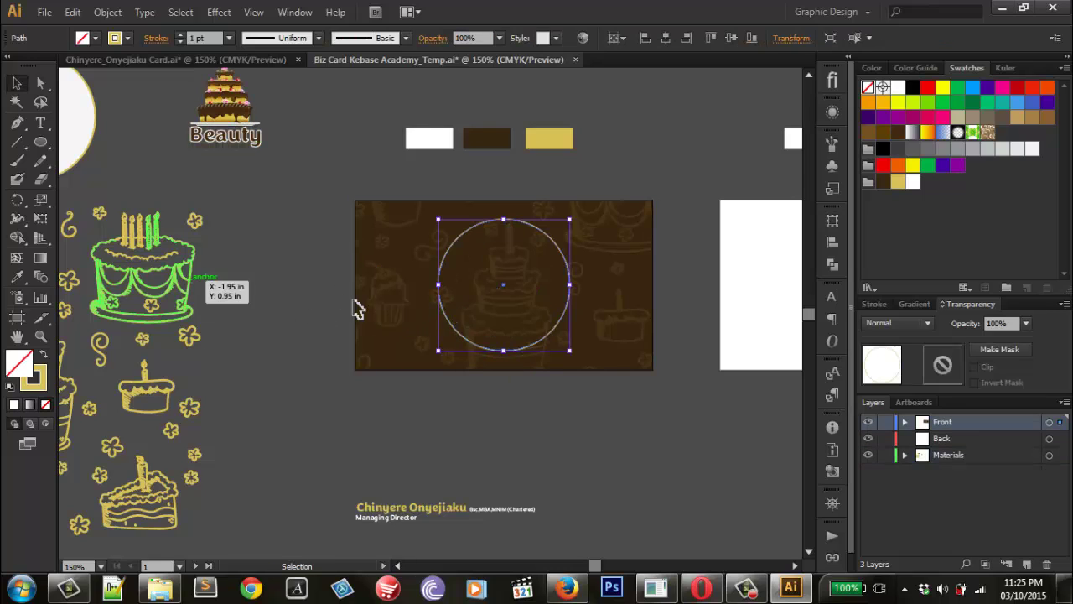
click(913, 182)
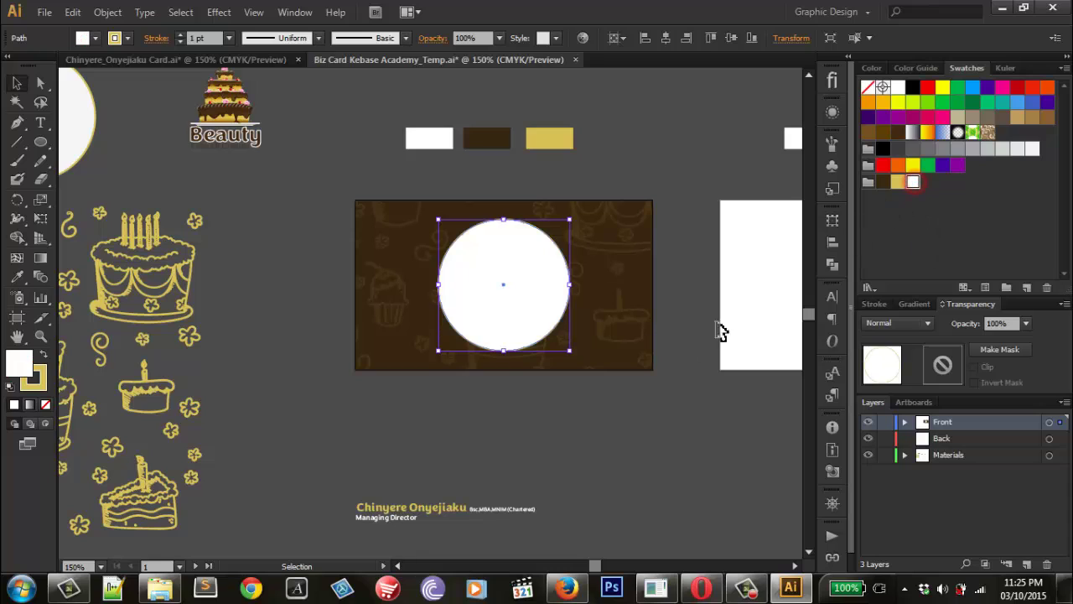
click(590, 458)
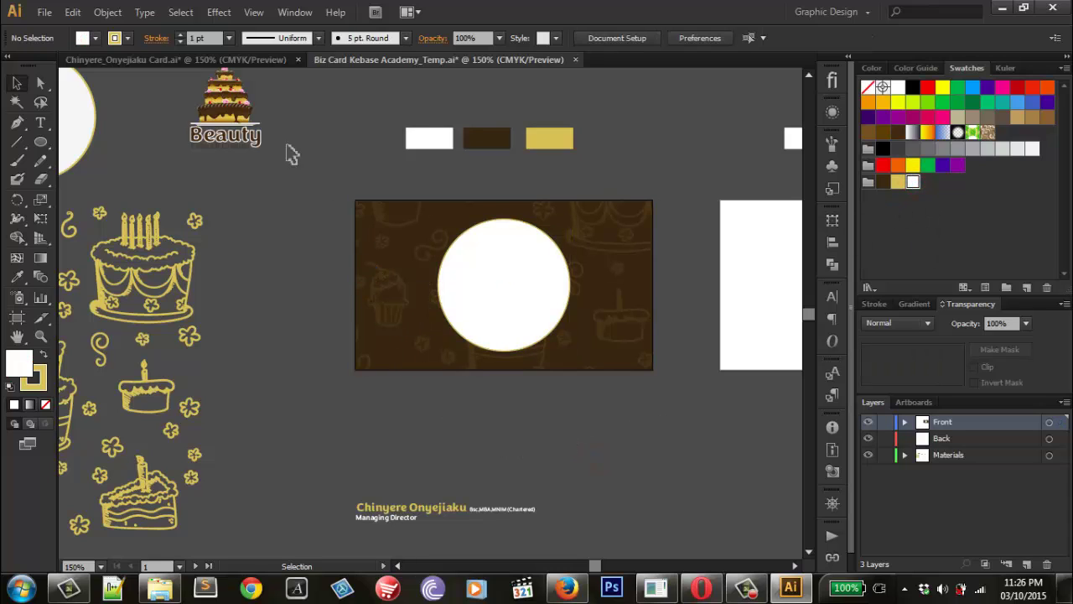
- Place a copy of the Beauty logo over the white circle on the Front layer
drag(261, 143, 249, 117)
drag(239, 112, 240, 113)
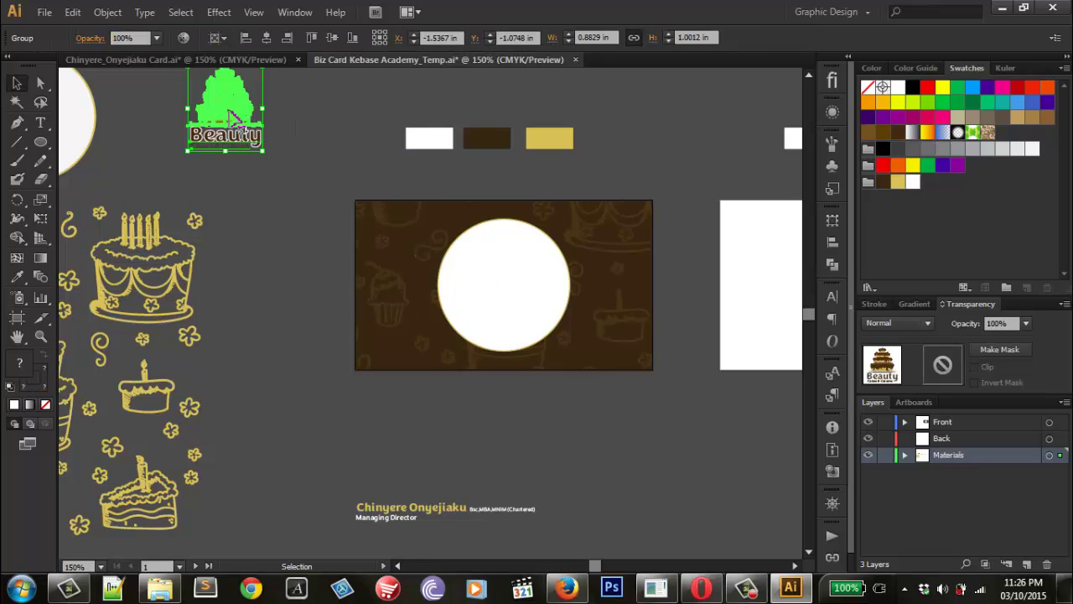
key(a)
key(v)
key(a)
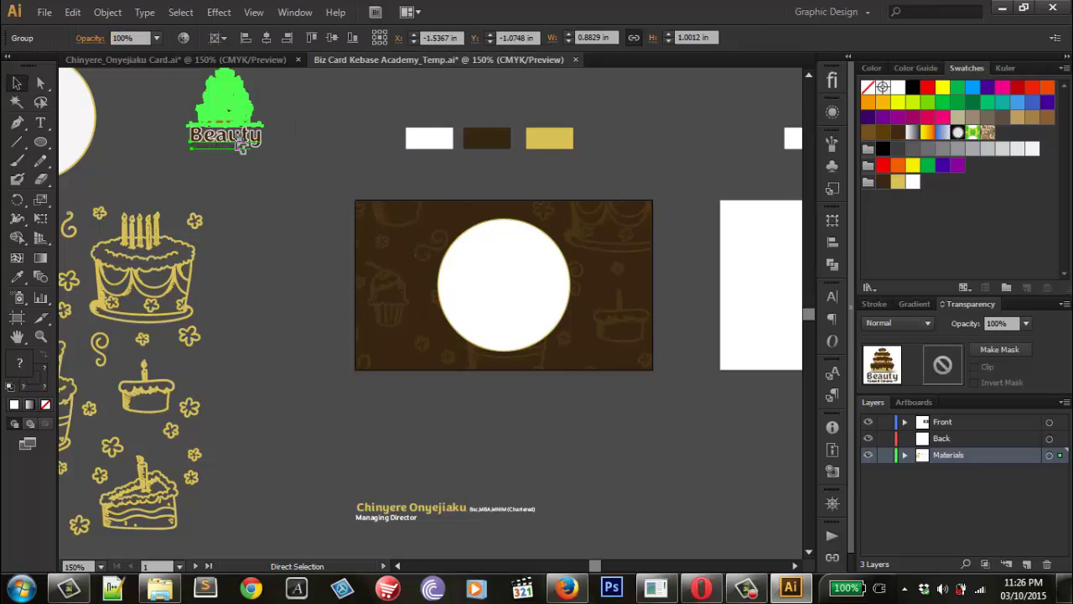
key(v)
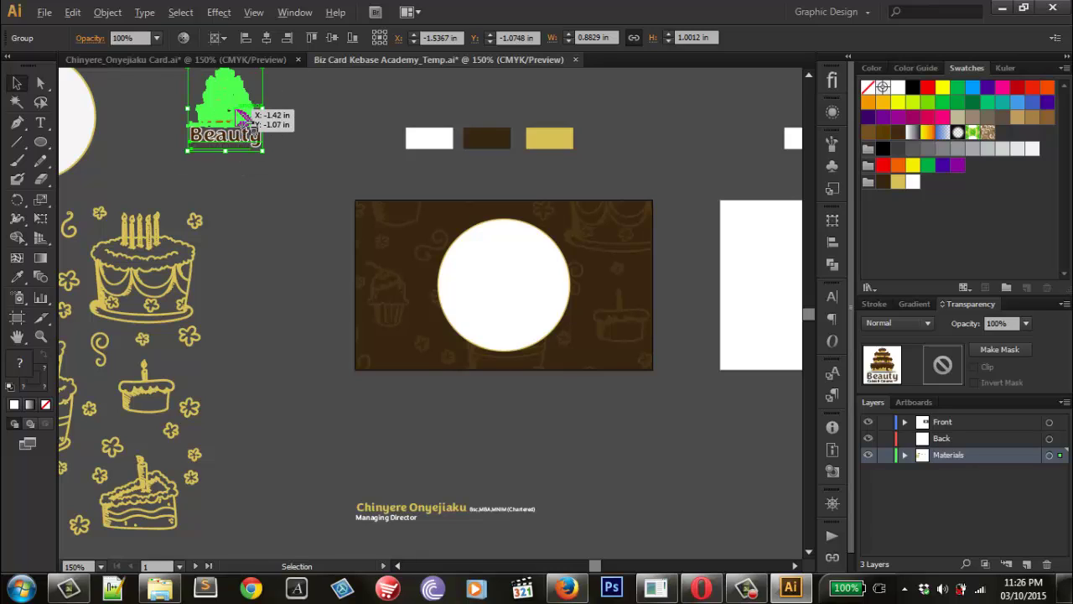
drag(239, 110, 517, 282)
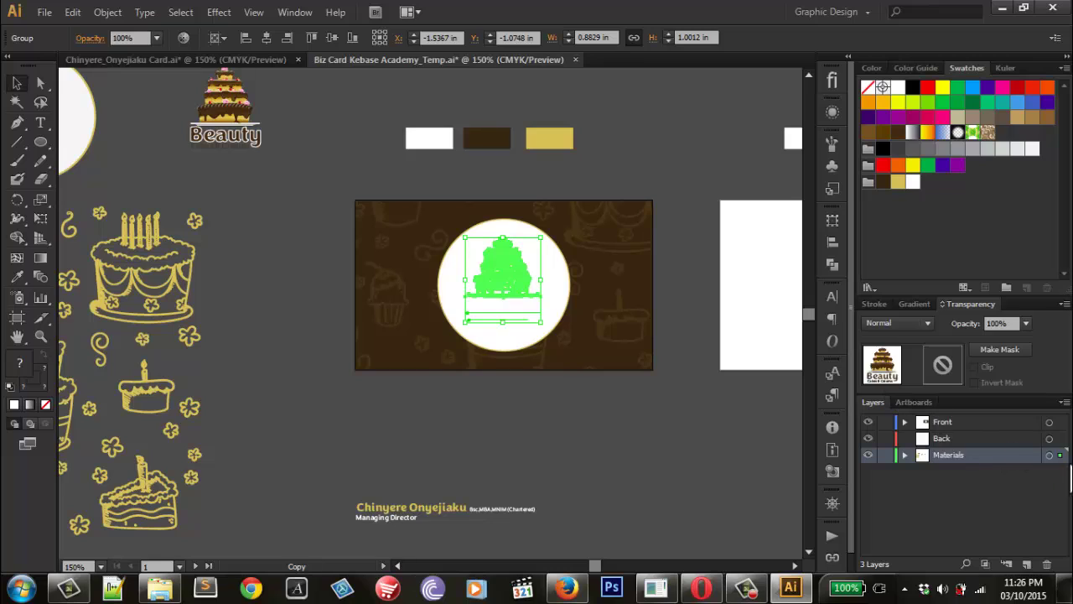
drag(1060, 454, 1061, 422)
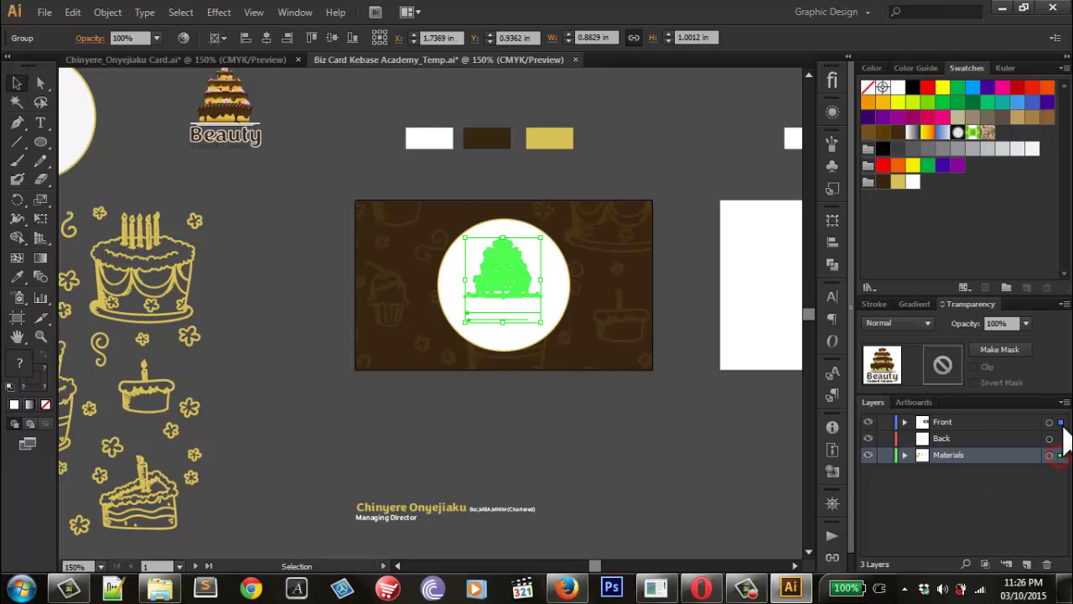
- Centre the logo horizontally and vertically on the white circle as key object
click(281, 276)
click(499, 273)
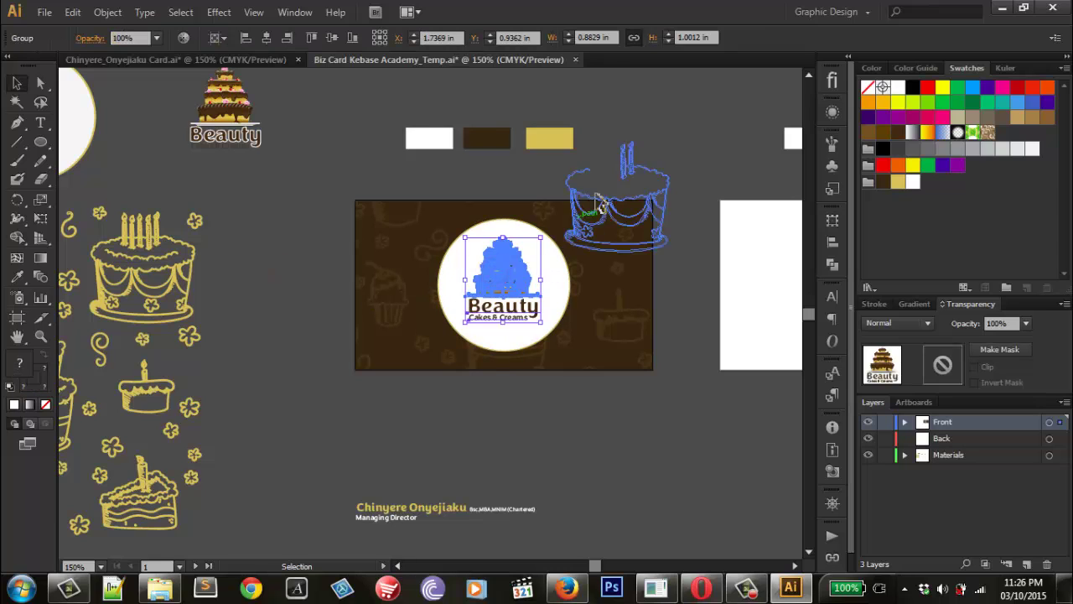
shift+click(558, 295)
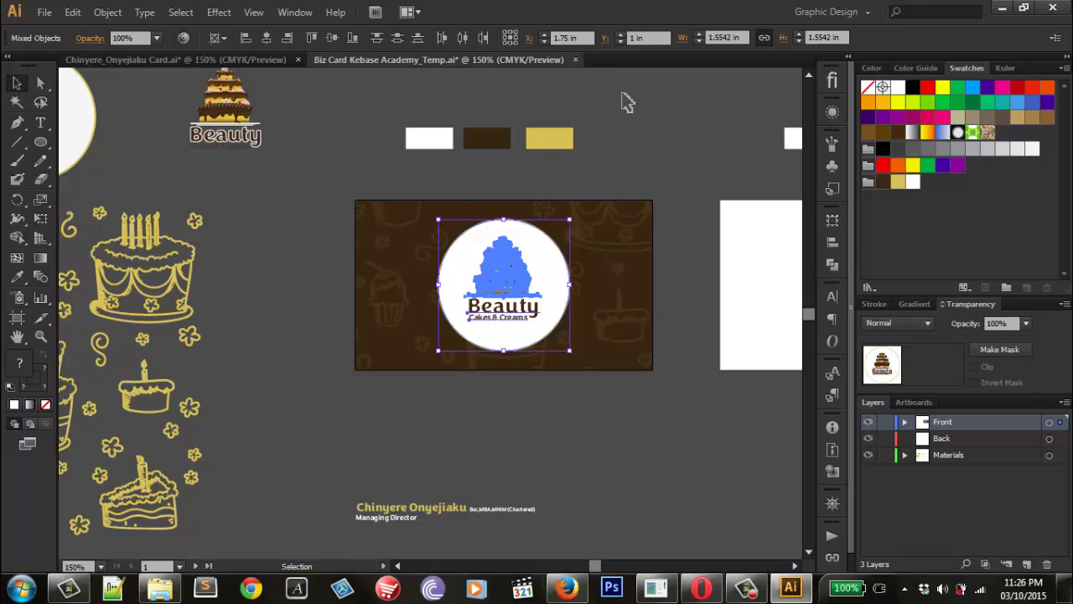
click(220, 39)
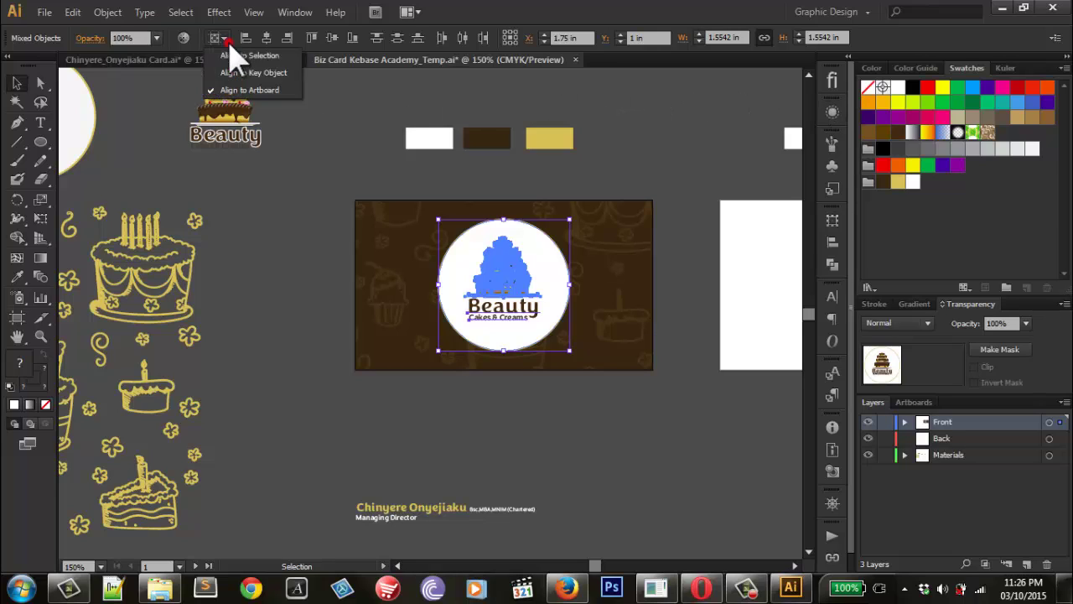
click(249, 72)
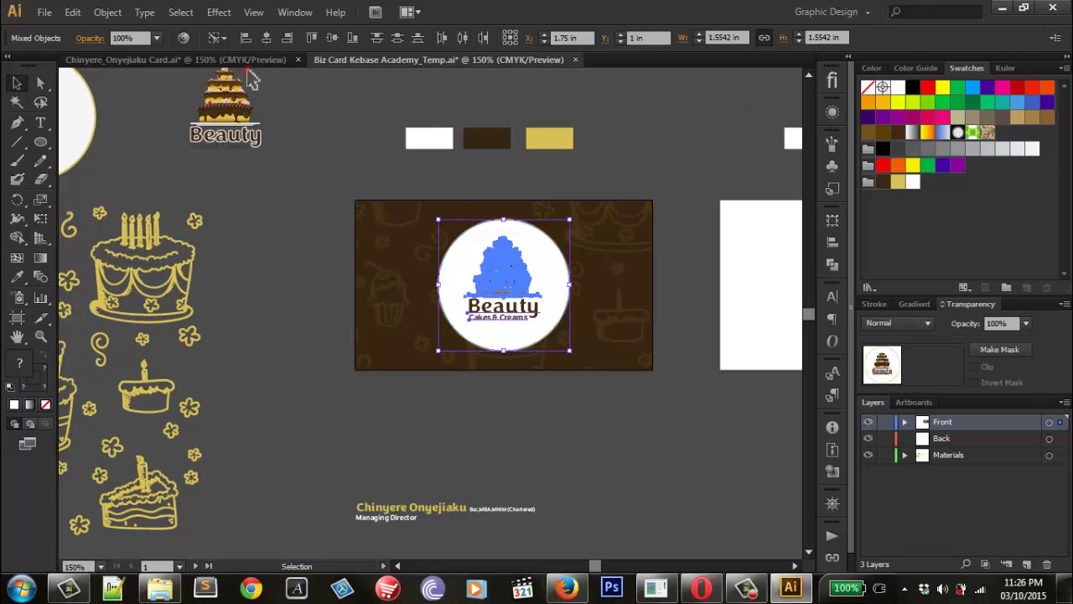
click(541, 261)
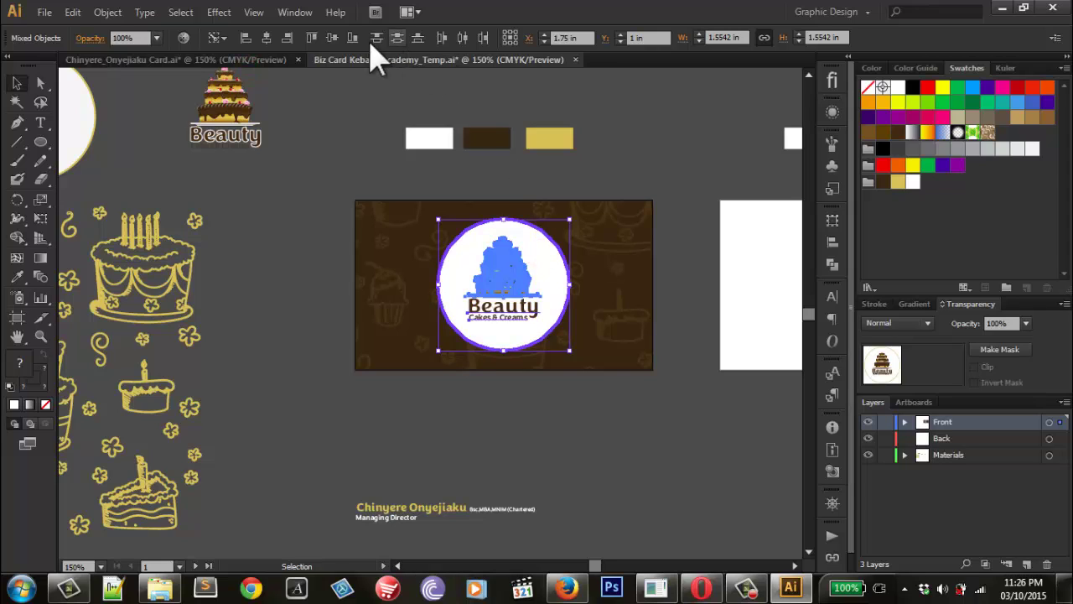
click(269, 38)
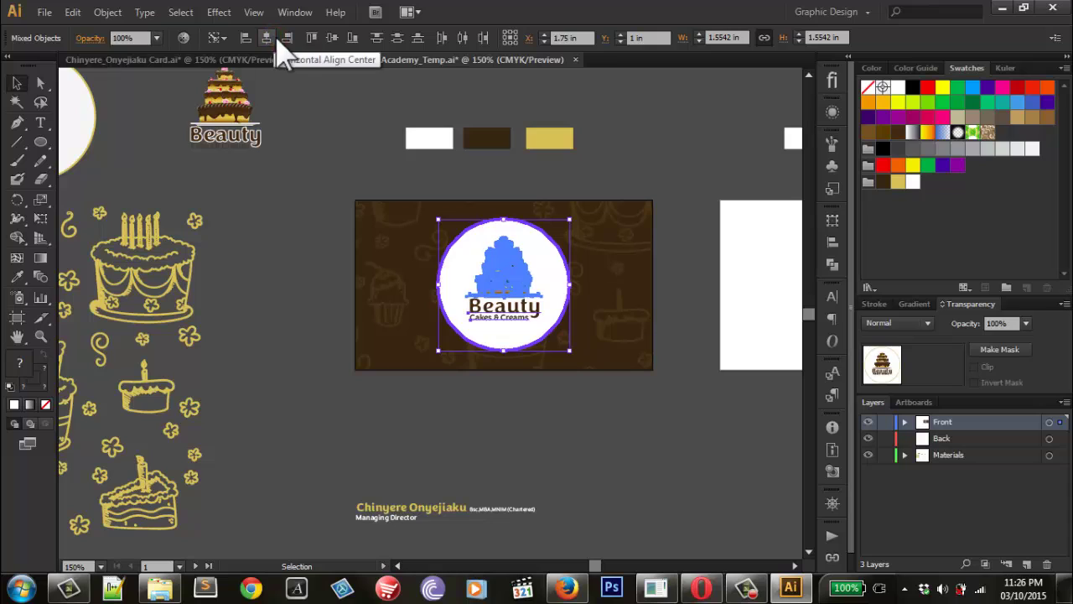
click(332, 38)
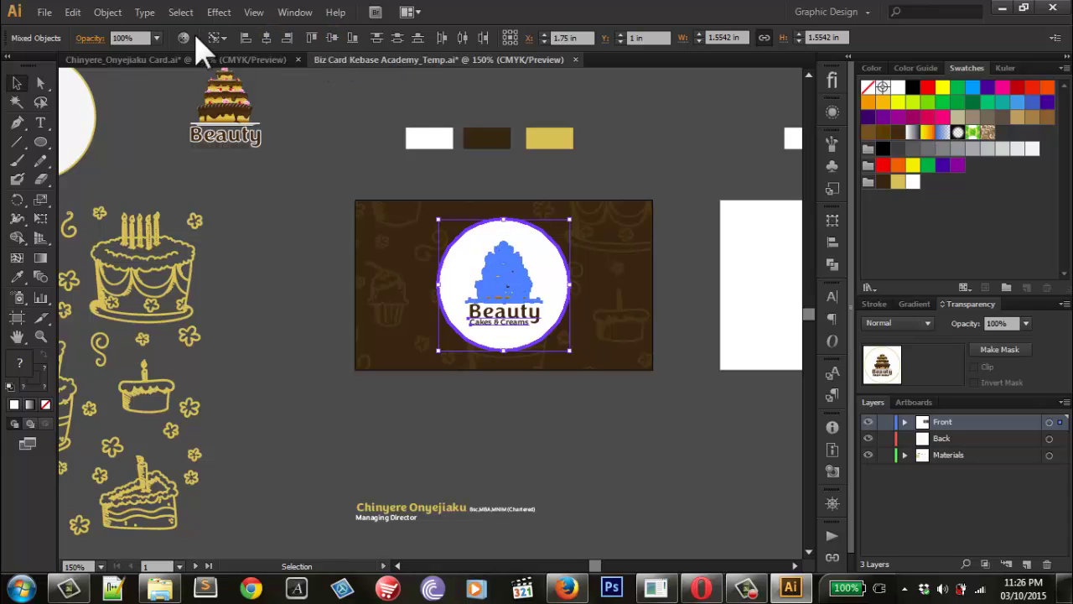
click(335, 234)
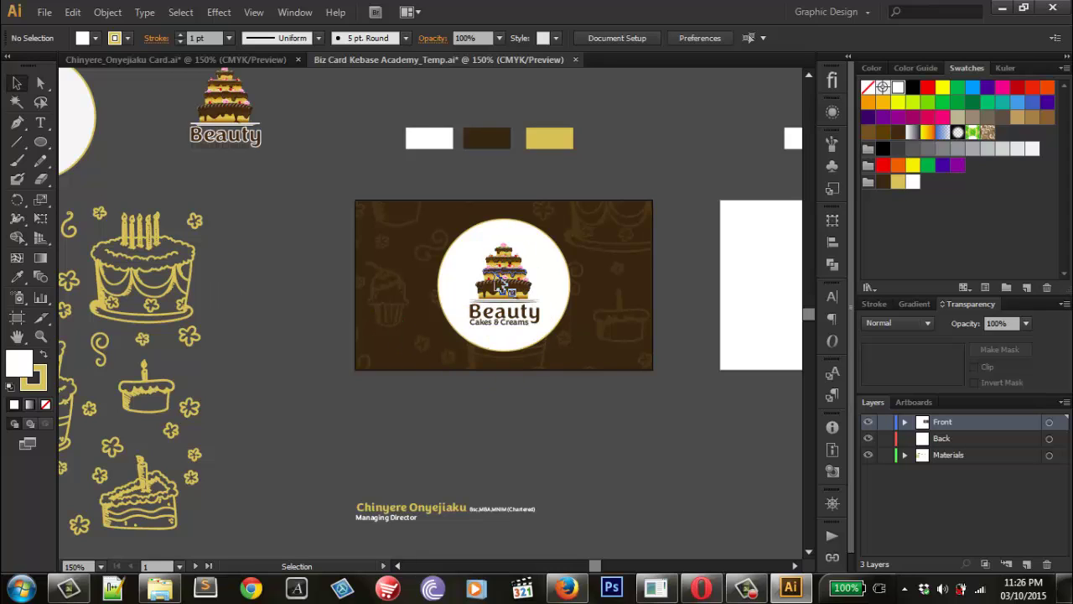
- Nudge the logo and circle down two steps together
click(504, 285)
shift+click(541, 233)
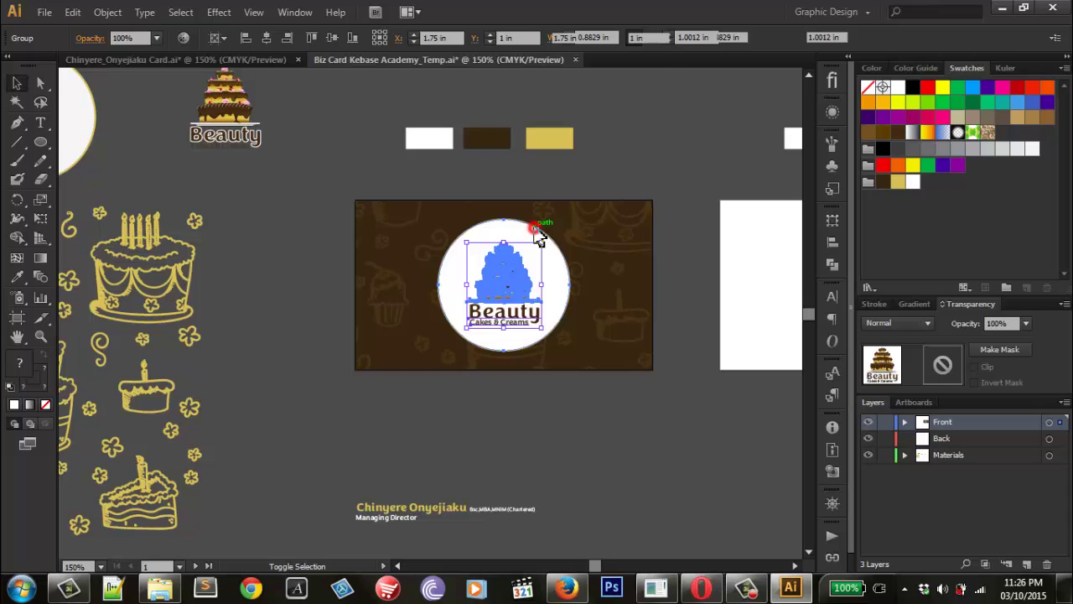
key(Down)
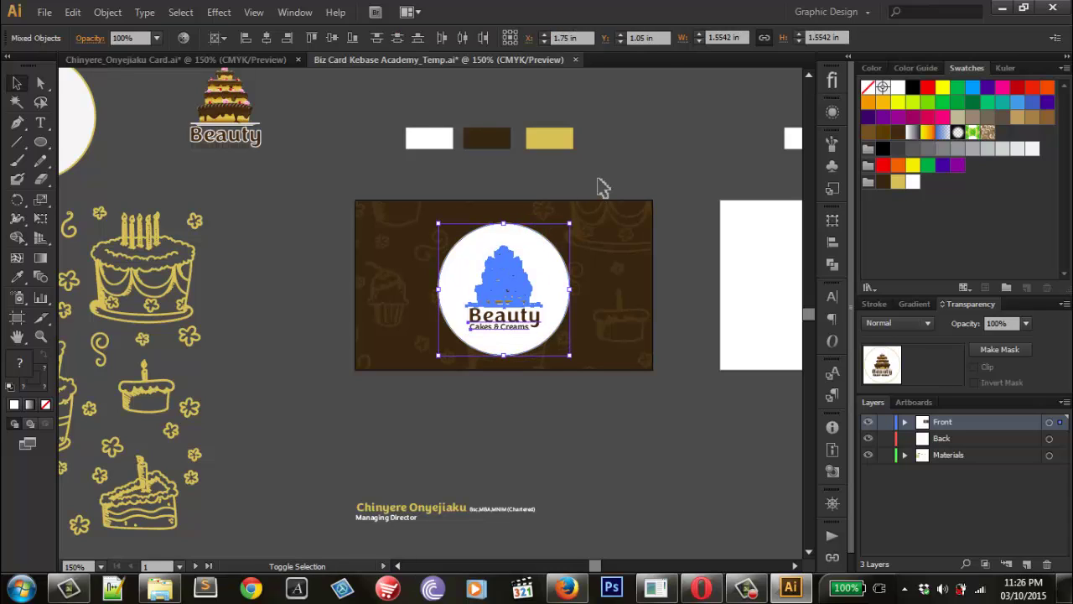
key(Down)
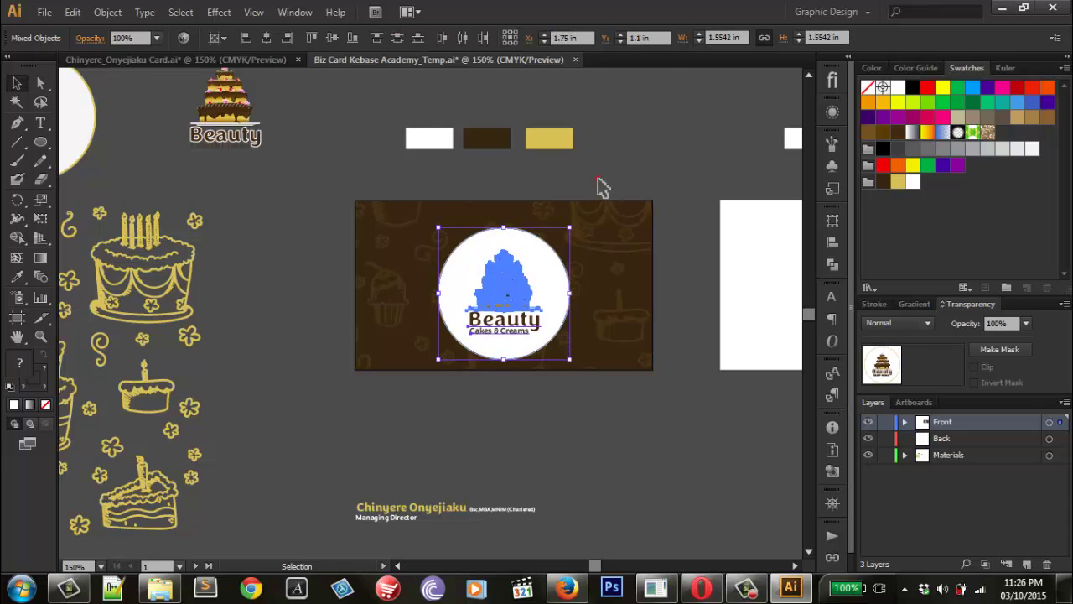
click(599, 181)
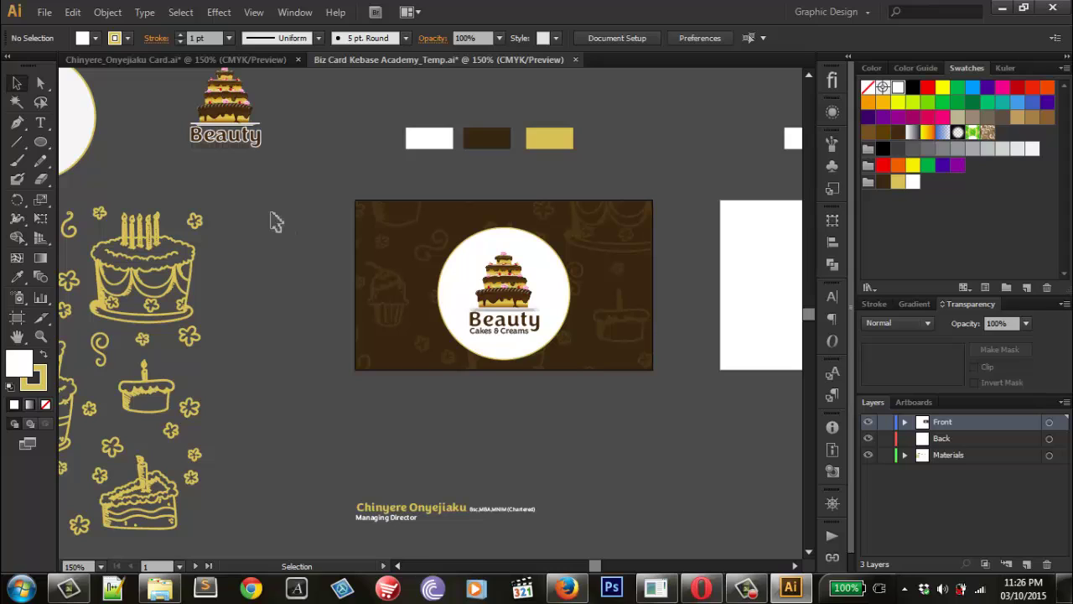
- Copy the name text to the card's top-left on the Front layer
click(439, 517)
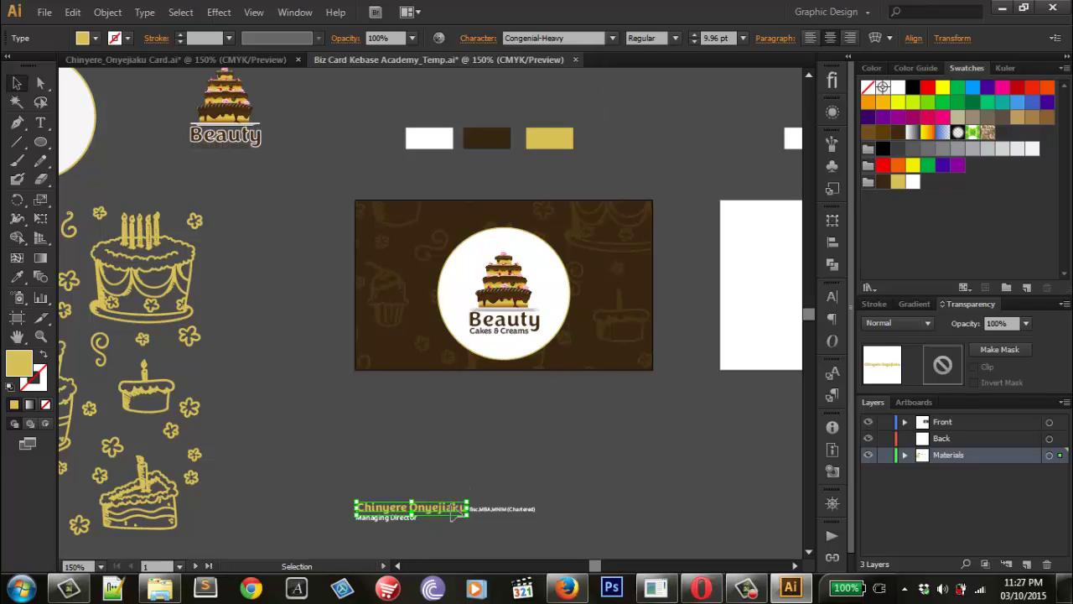
drag(457, 518, 464, 231)
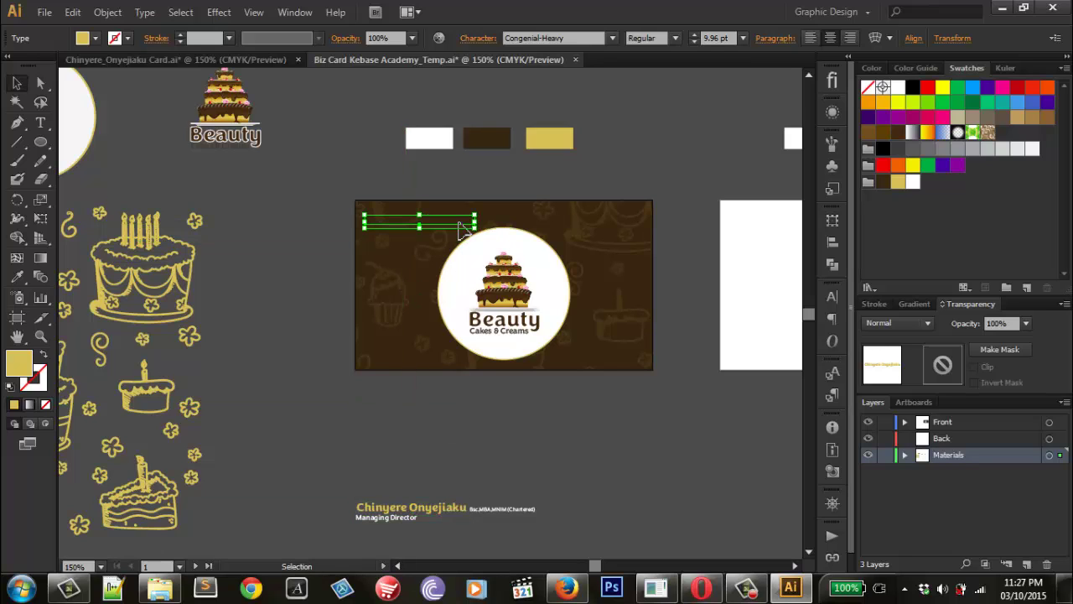
key(a)
key(ctrl+equal)
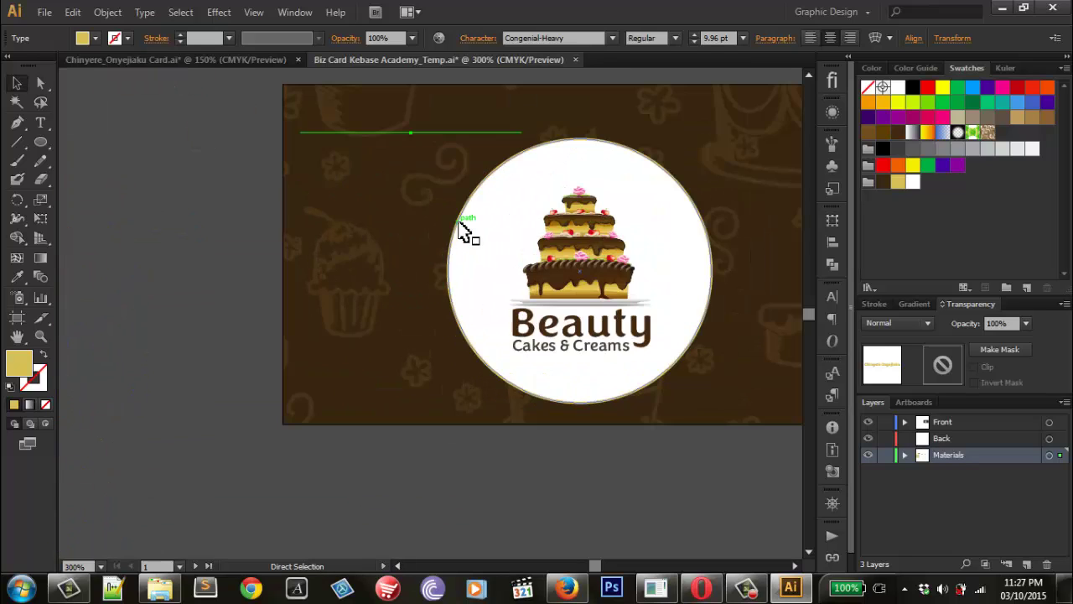
key(v)
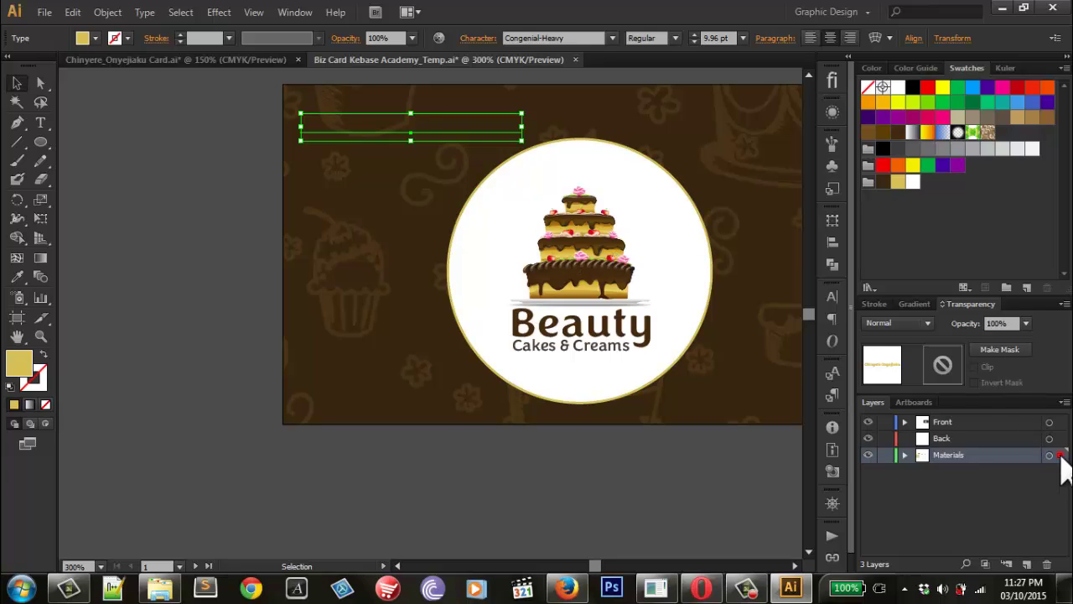
drag(1060, 454, 1060, 422)
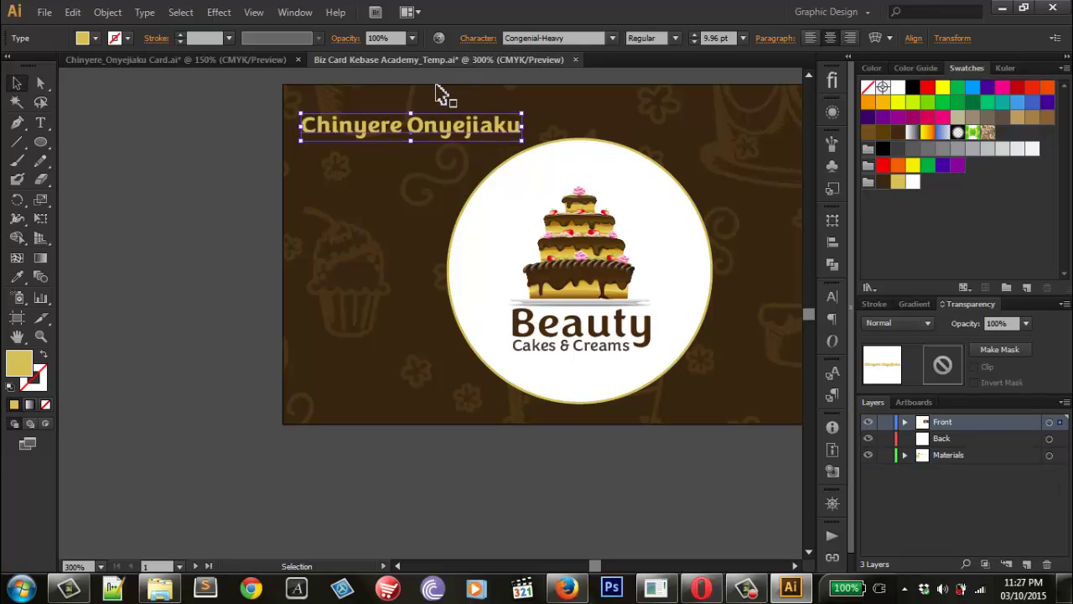
- Keep the name in Congenial-Heavy after trying Congenial-Medium, and colour it white
click(601, 40)
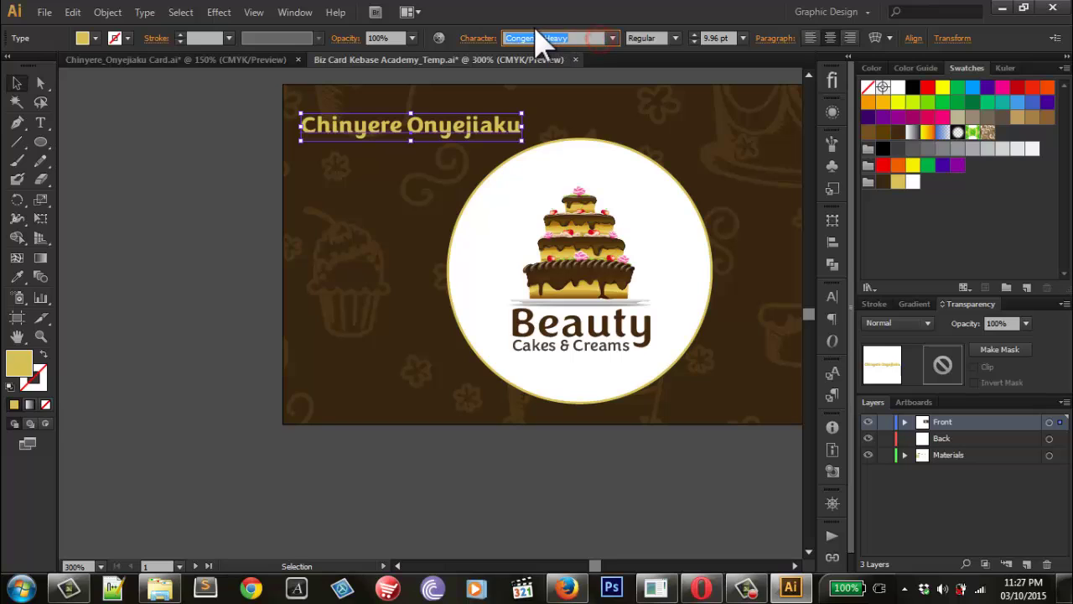
click(614, 37)
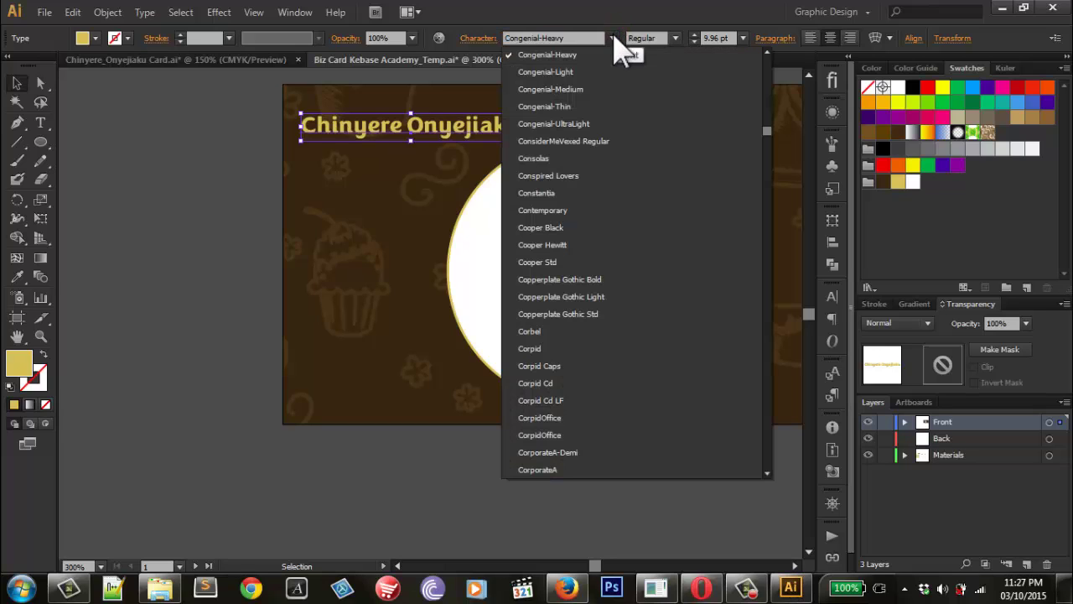
click(593, 91)
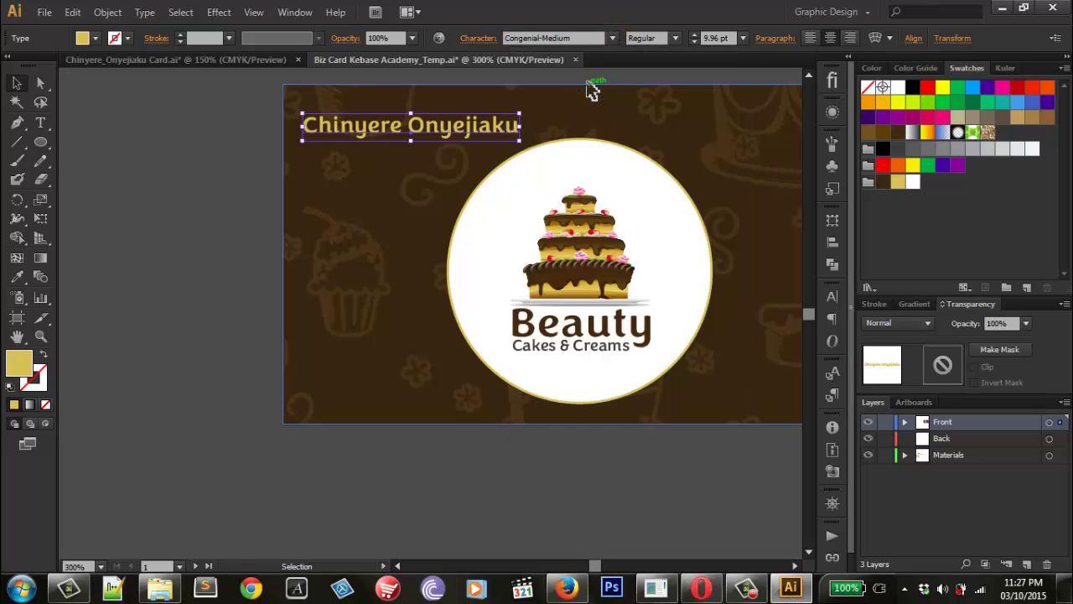
key(ctrl+z)
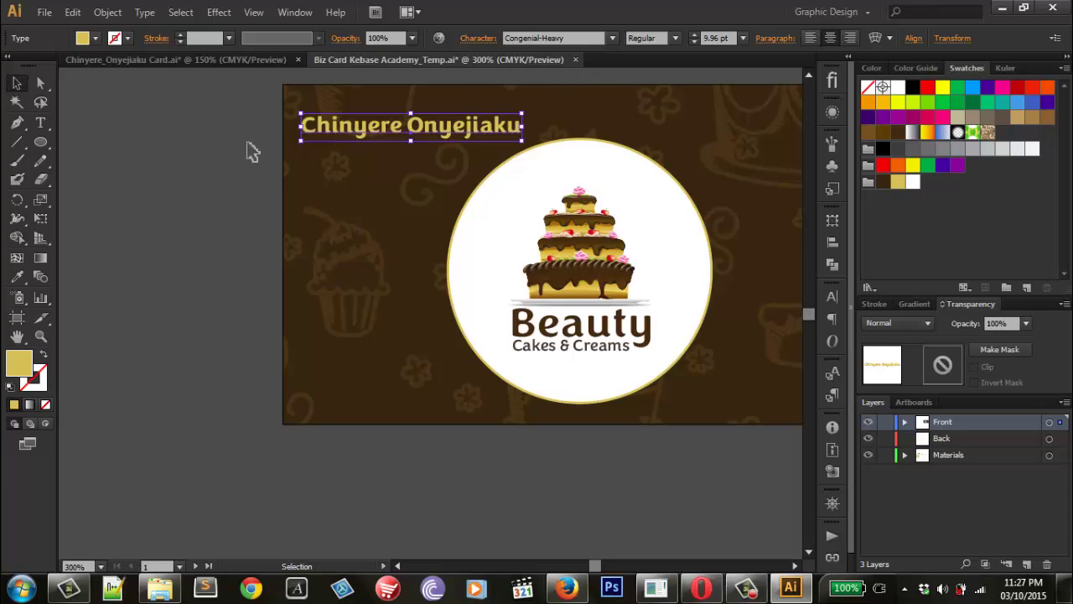
click(176, 161)
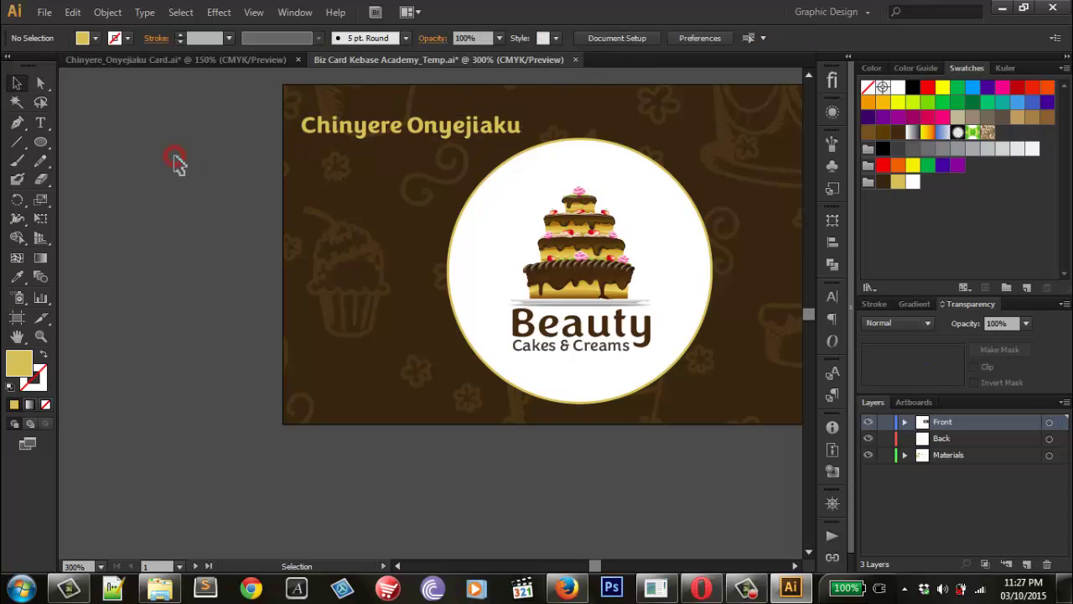
click(392, 134)
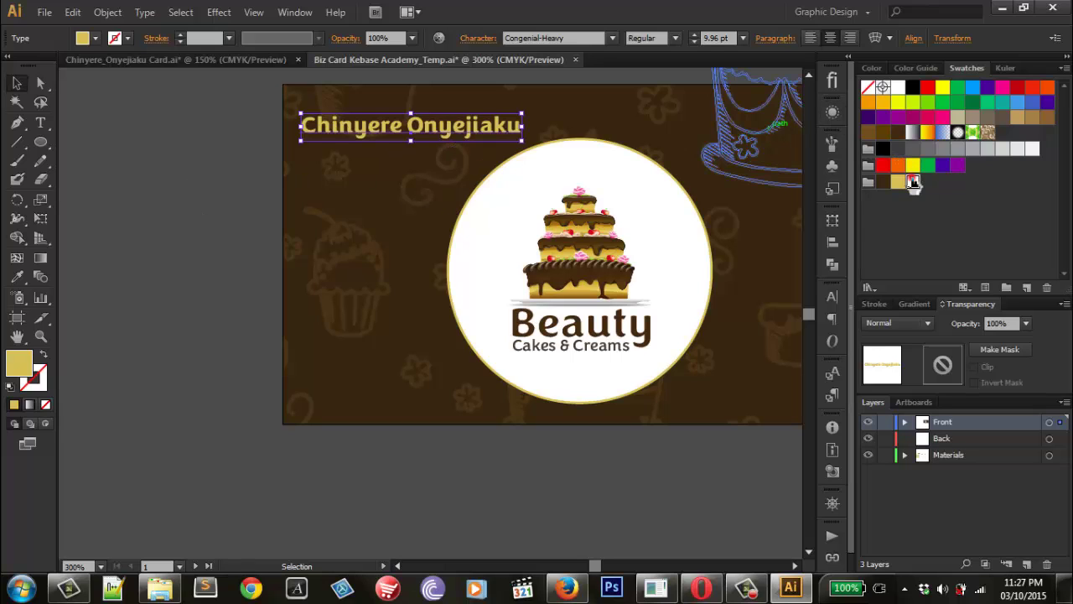
click(914, 182)
click(162, 191)
- Nudge the name heading one step up above the logo
scroll(170, 205, up, 2)
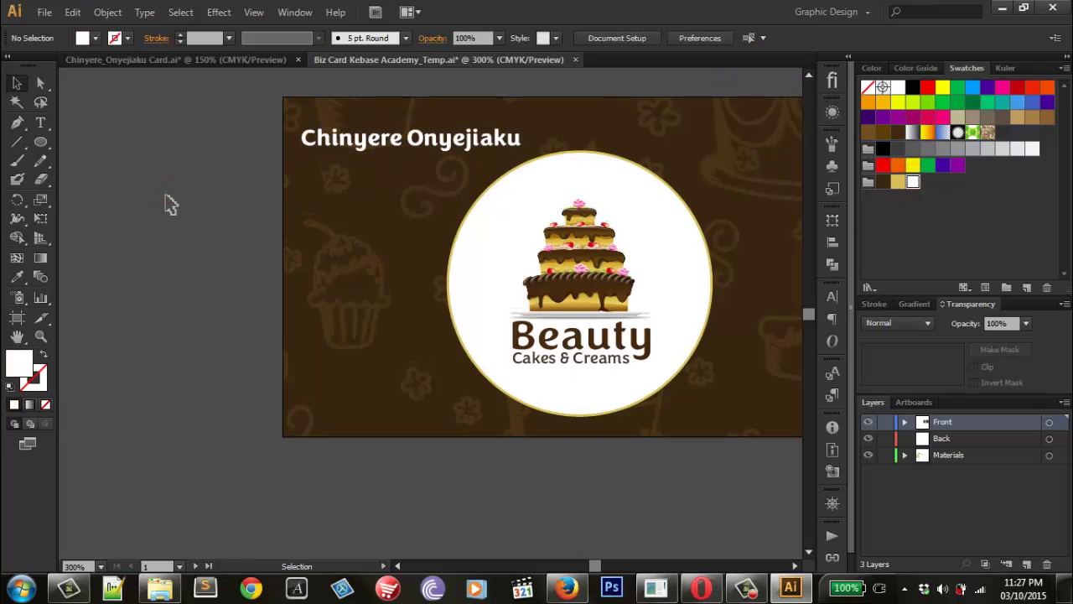
scroll(171, 201, up, 2)
click(438, 165)
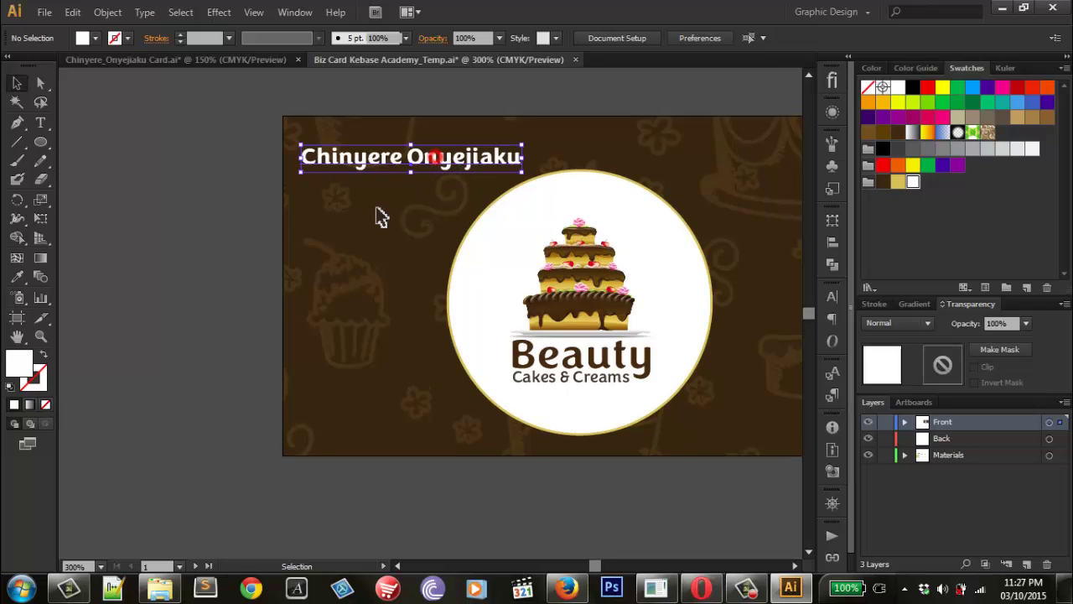
key(Up)
key(Up)
key(Up)
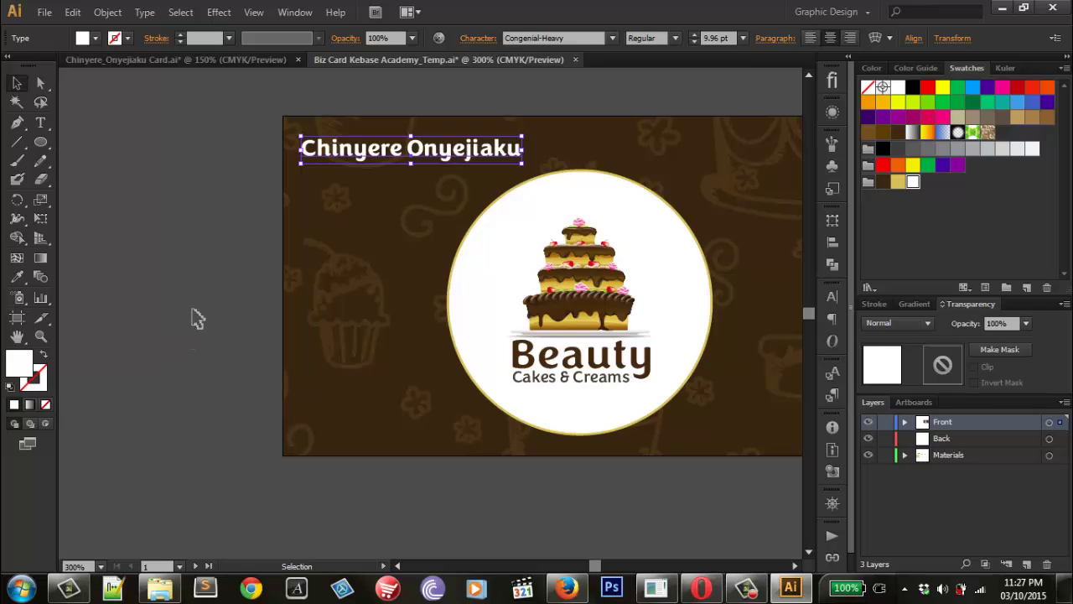
click(188, 312)
scroll(186, 315, down, 2)
scroll(186, 316, down, 1)
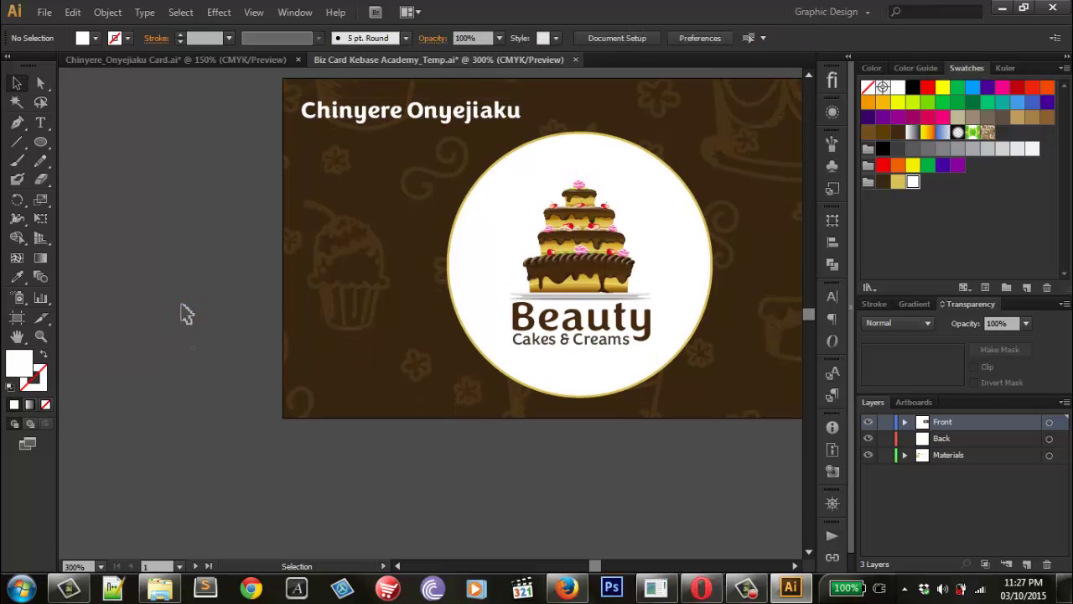
scroll(189, 319, down, 1)
scroll(191, 326, down, 3)
scroll(189, 325, down, 3)
- Copy the 'Bsc.MBA.MNIM (Chartered)' credentials text onto the card beside the name heading
scroll(252, 344, down, 3)
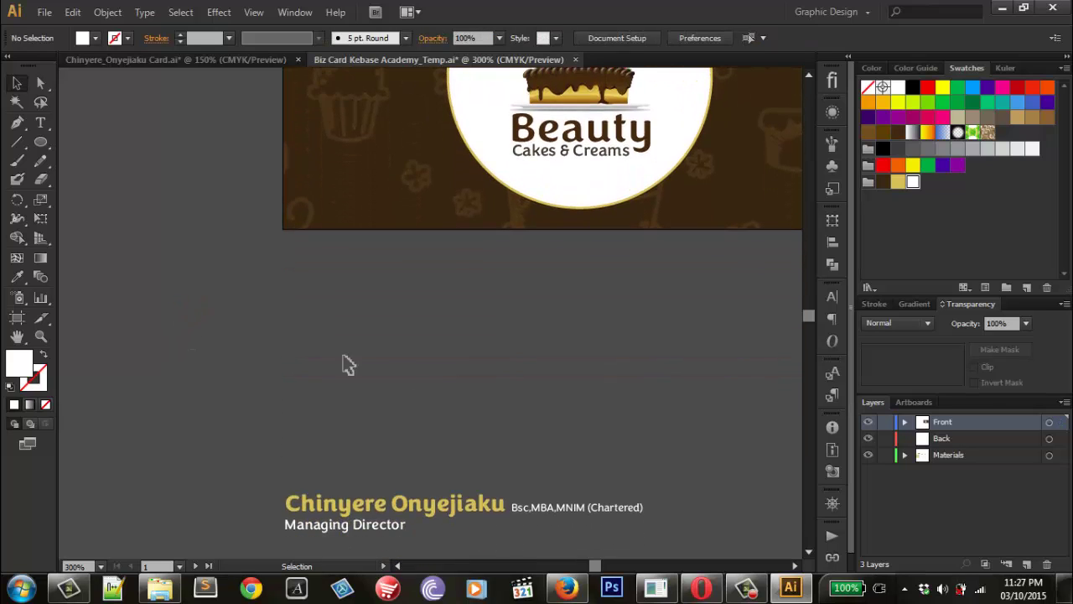
click(579, 513)
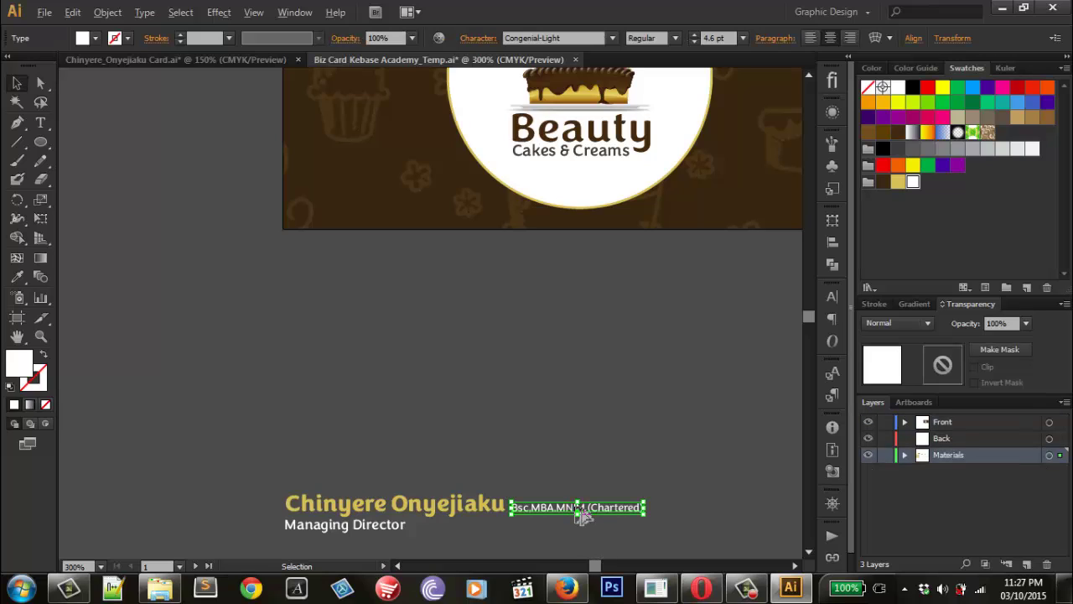
drag(577, 509, 423, 111)
scroll(419, 109, up, 2)
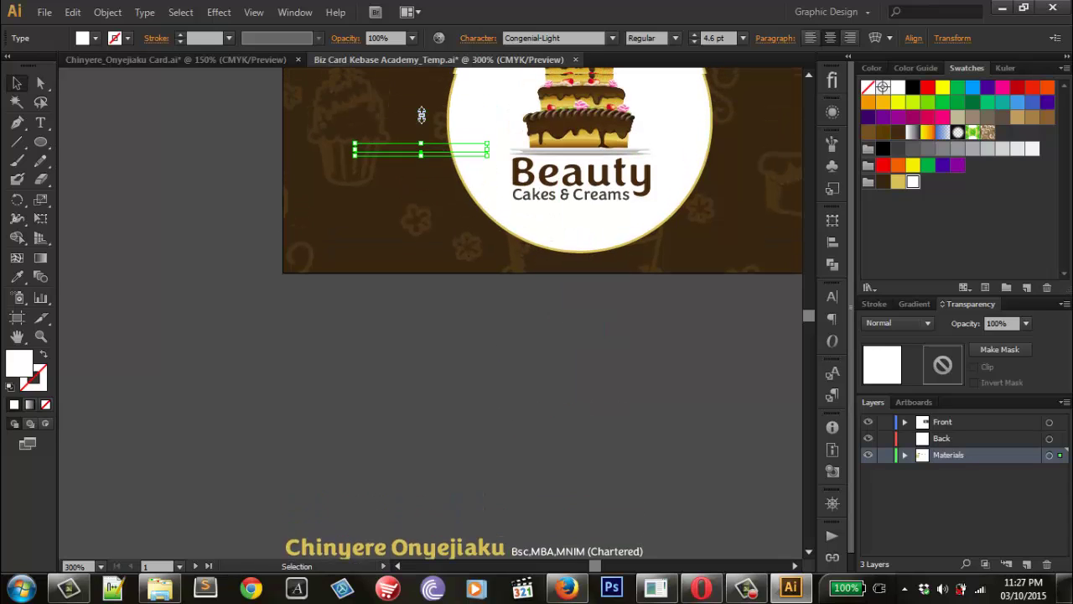
drag(1059, 455, 1058, 423)
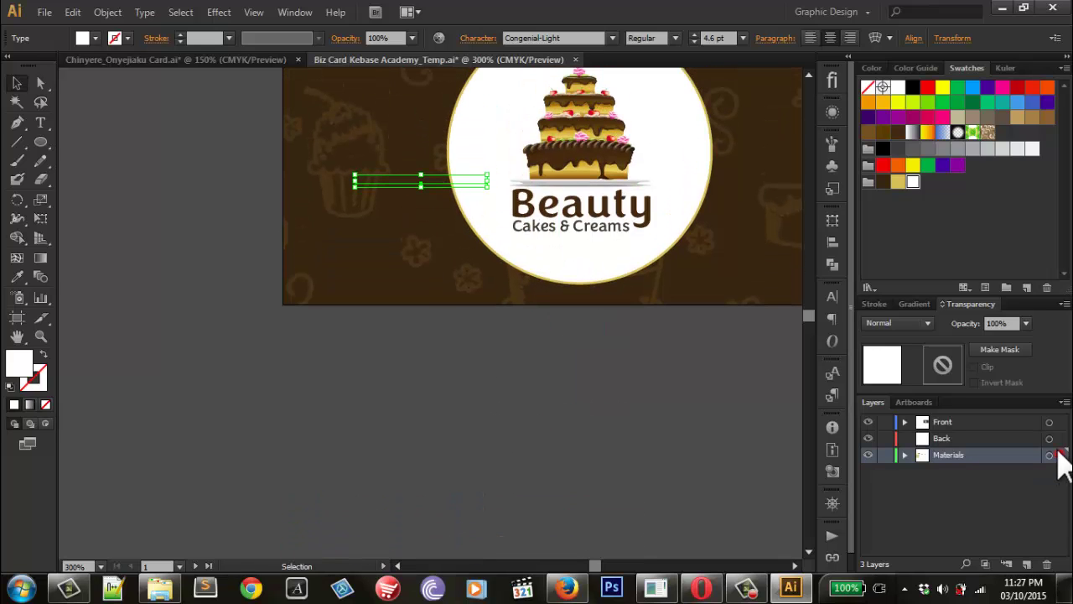
scroll(359, 302, up, 1)
scroll(361, 293, up, 2)
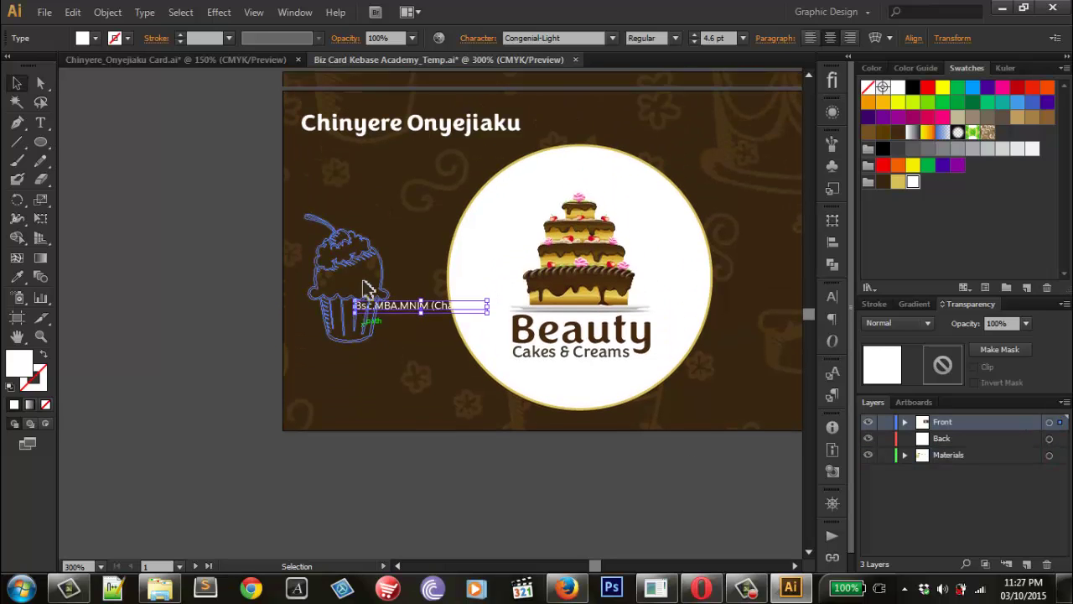
drag(440, 325, 613, 139)
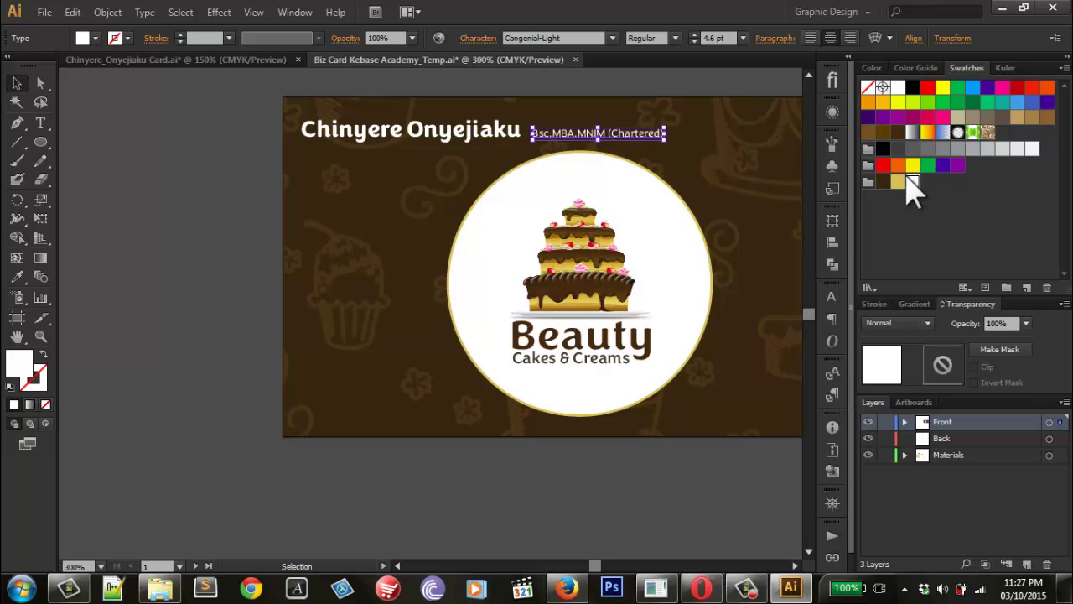
- Colour the credentials line gold and nudge it into place beside the name
click(899, 183)
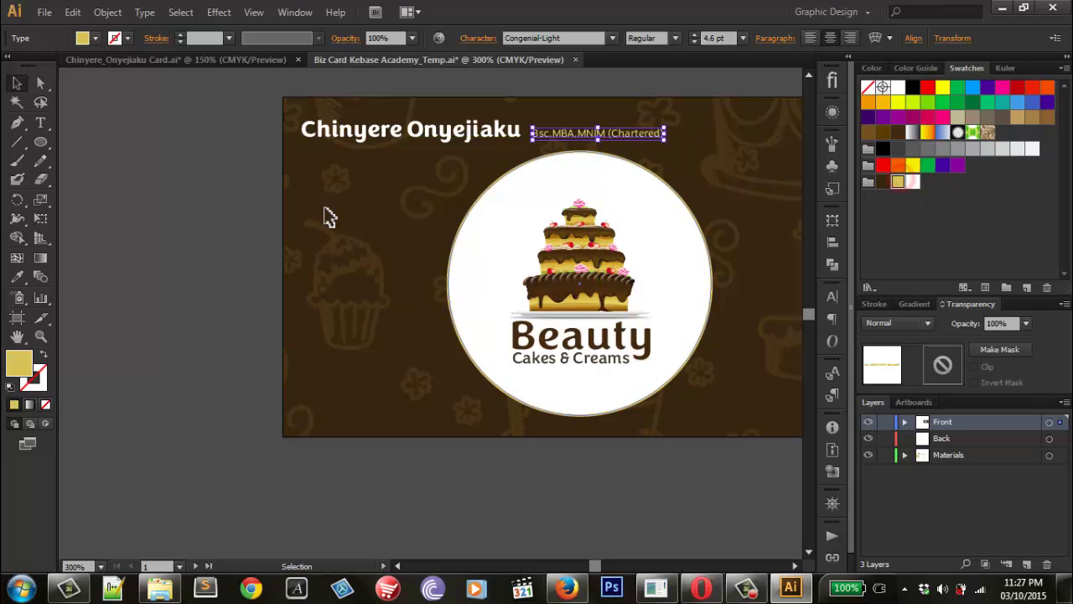
click(208, 235)
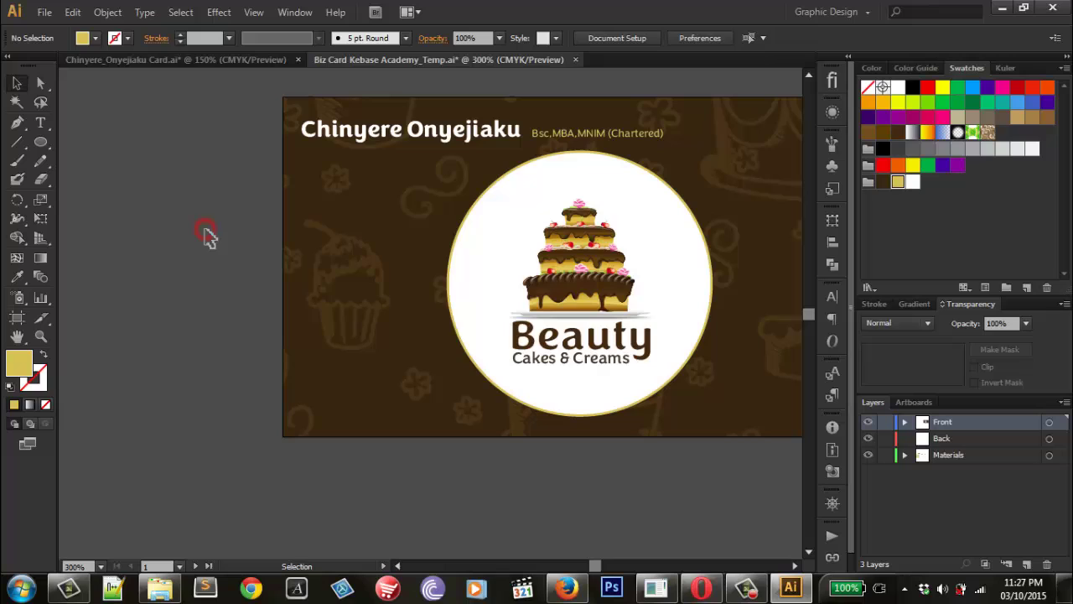
click(575, 135)
key(Left)
key(Left)
key(Left)
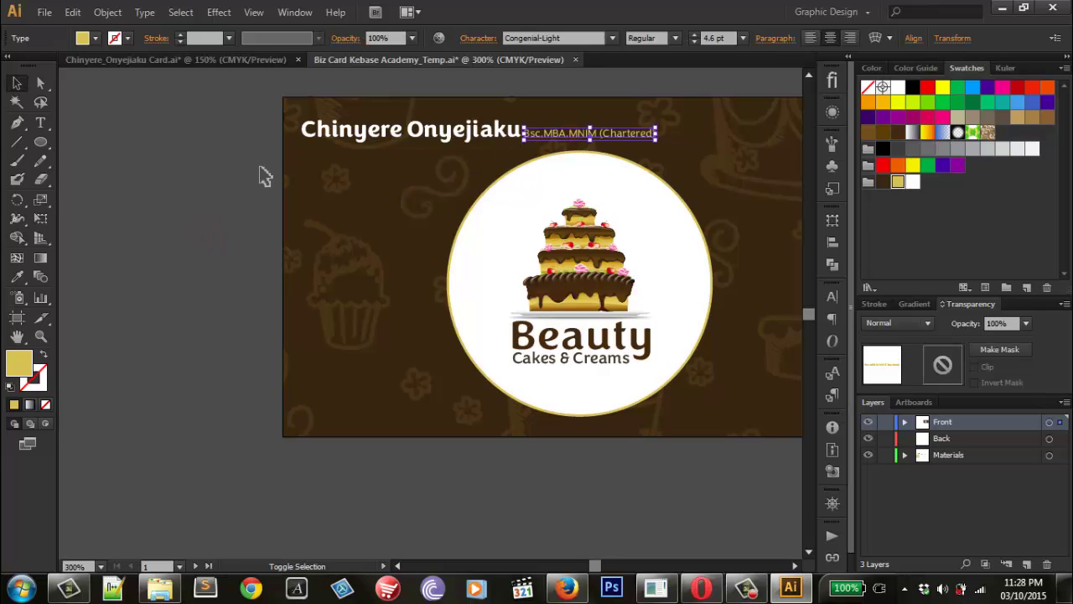
key(Right)
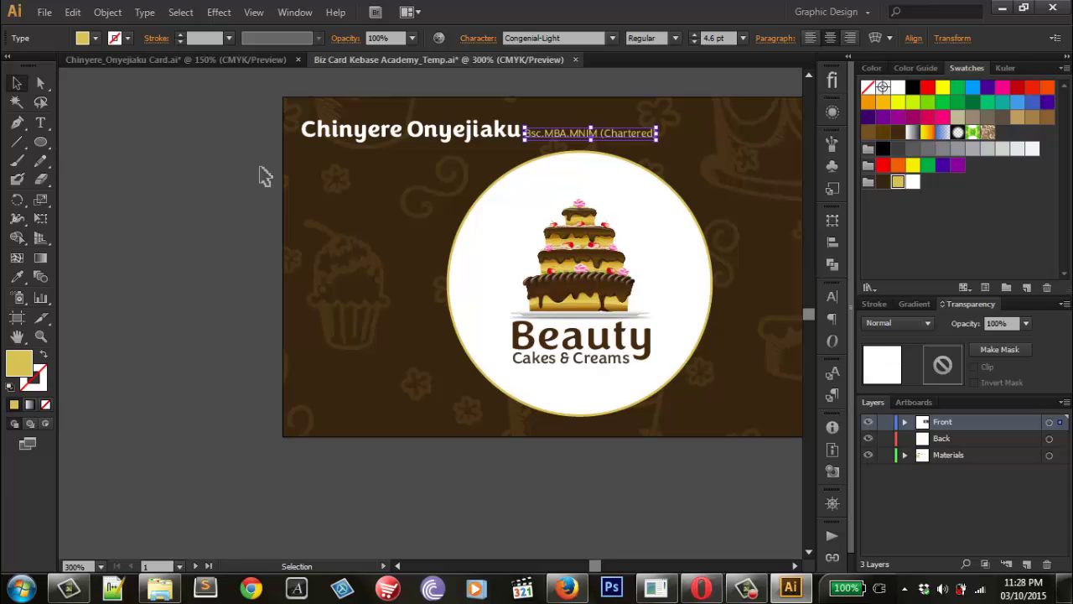
key(Right)
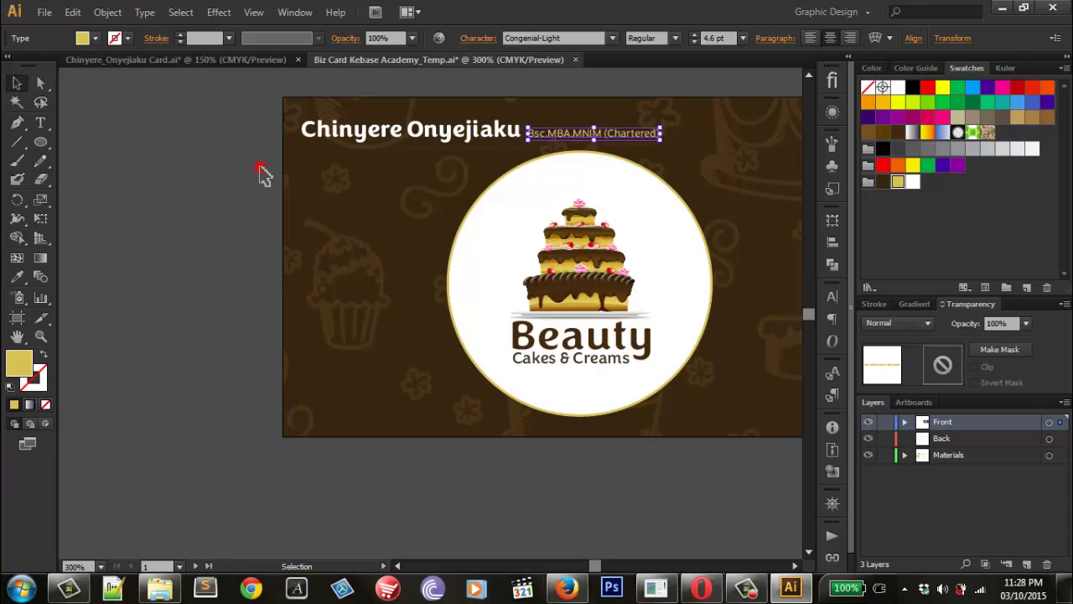
click(261, 171)
scroll(242, 193, down, 1)
scroll(242, 193, up, 1)
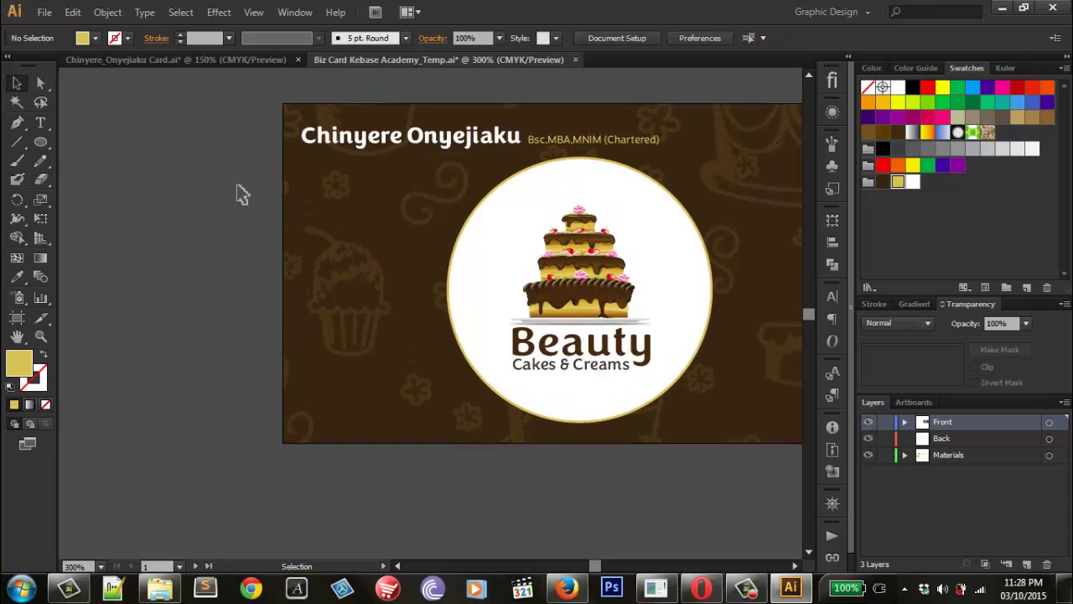
scroll(242, 193, up, 1)
scroll(201, 213, down, 2)
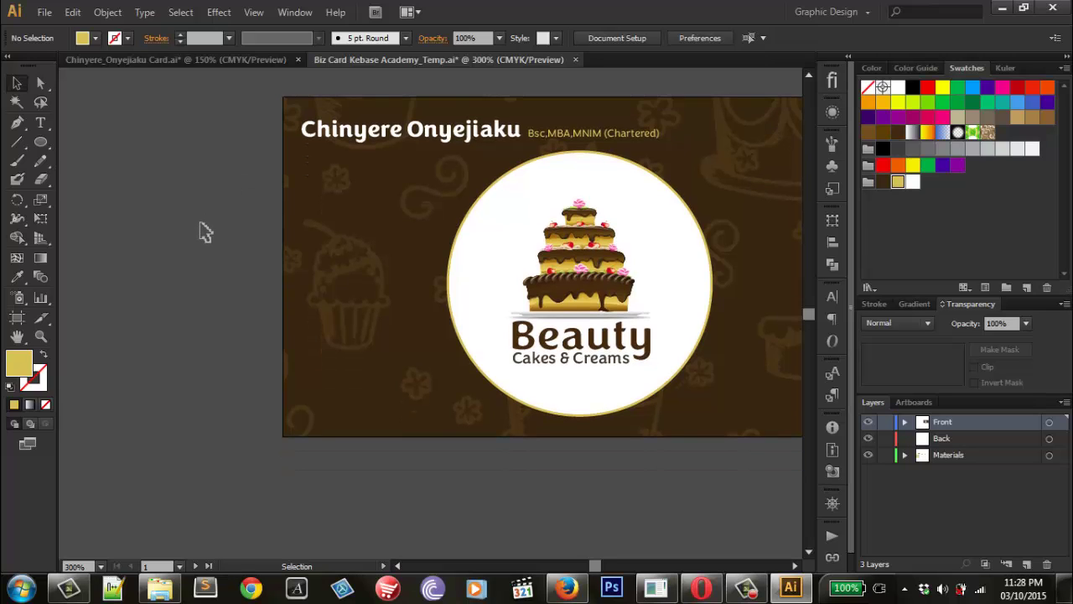
scroll(201, 228, down, 3)
scroll(207, 228, down, 2)
scroll(207, 235, down, 3)
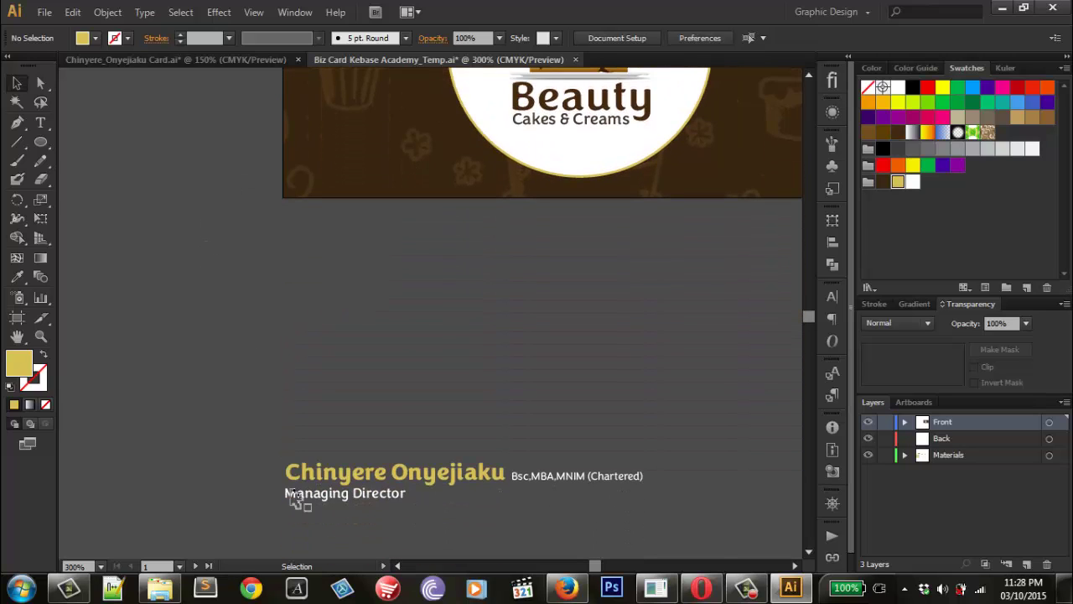
- Copy the 'Managing Director' text onto the card just below the name
click(336, 494)
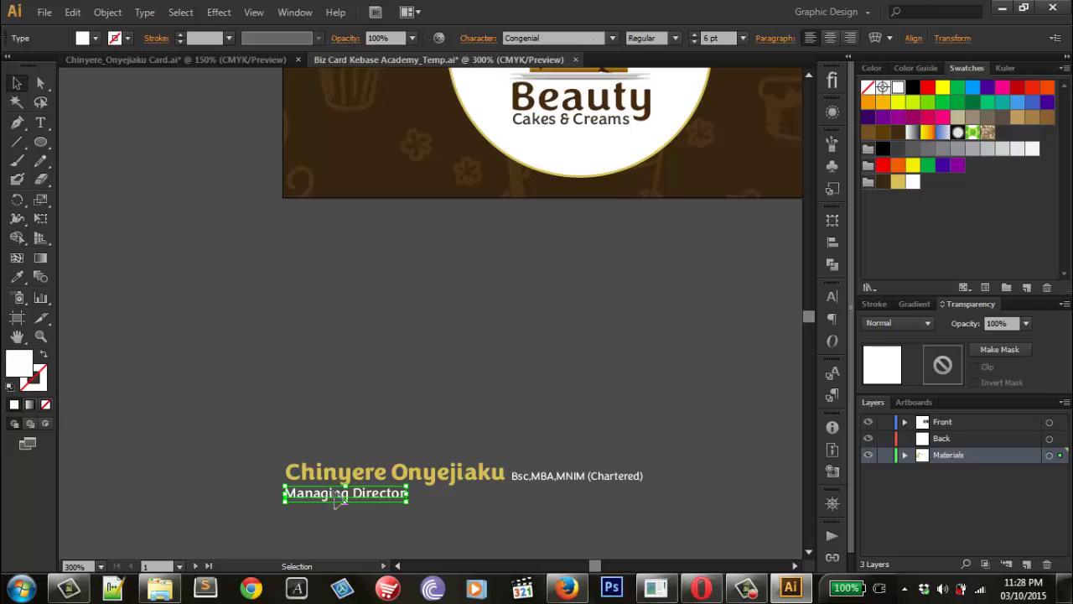
drag(335, 495, 360, 138)
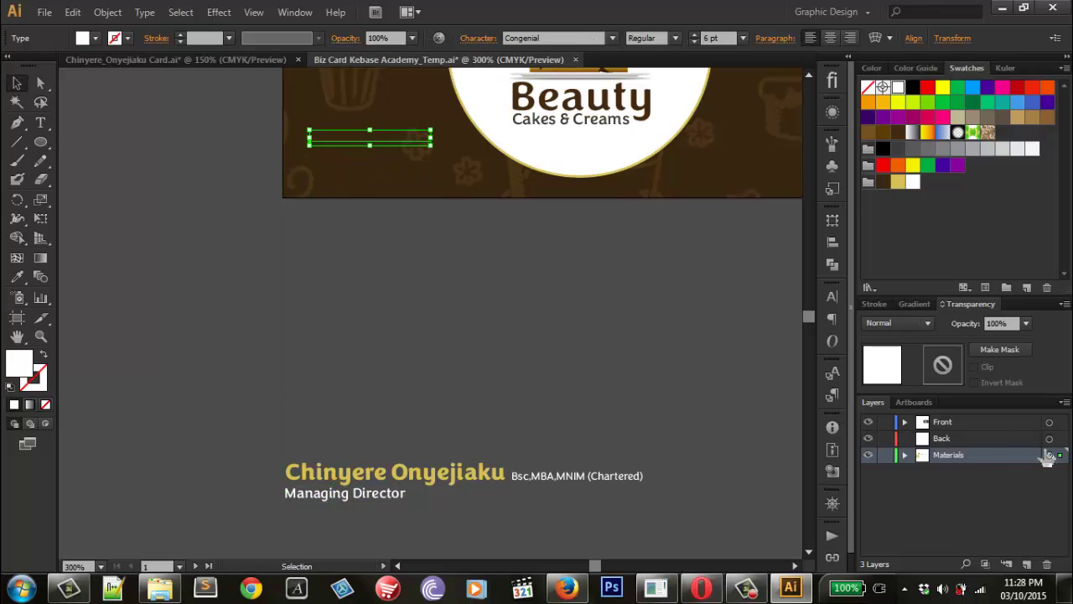
drag(1060, 455, 1060, 421)
scroll(479, 336, up, 3)
scroll(479, 329, up, 2)
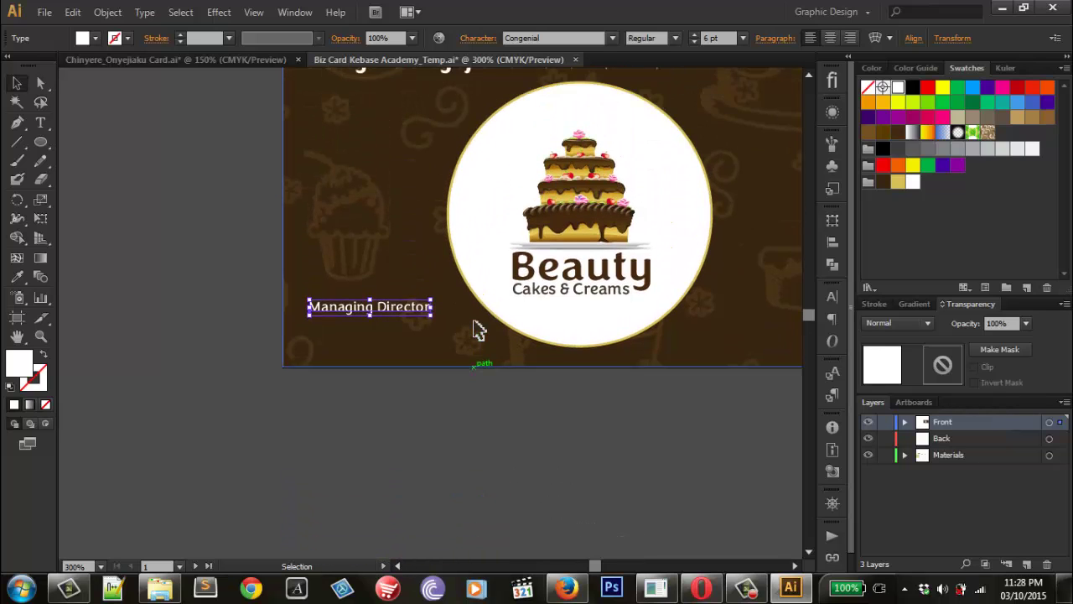
scroll(479, 330, up, 1)
scroll(479, 330, up, 1)
scroll(475, 328, up, 1)
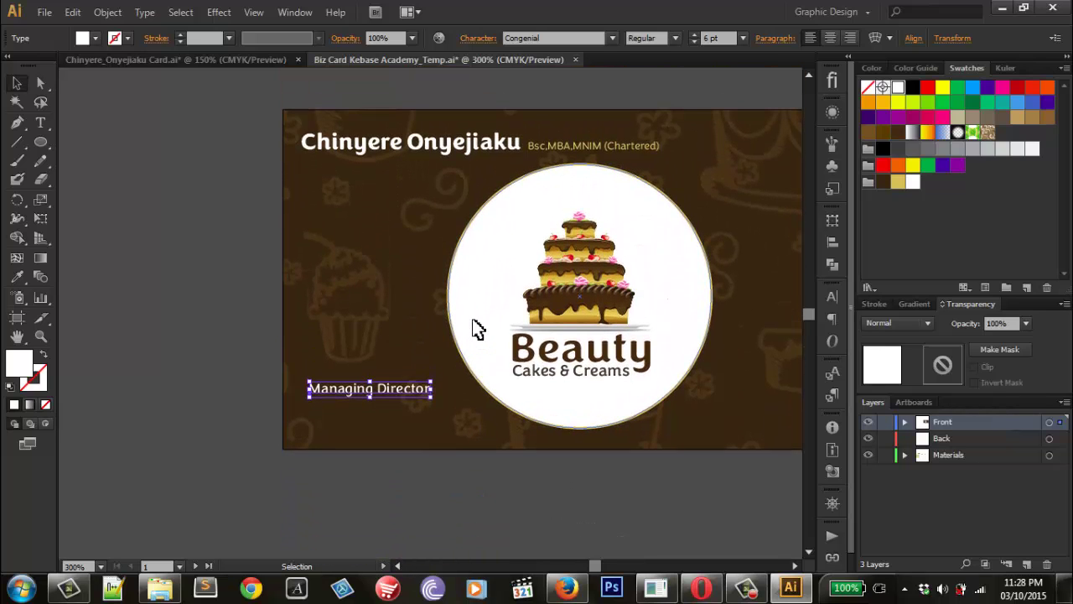
drag(399, 409, 390, 181)
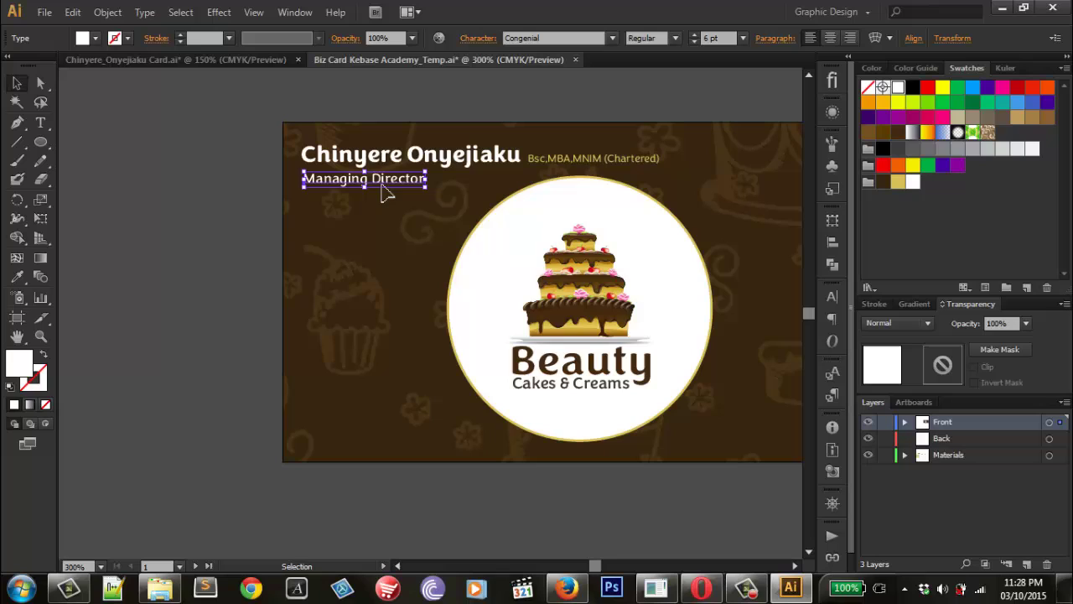
- Colour the Managing Director title gold
click(222, 234)
click(417, 185)
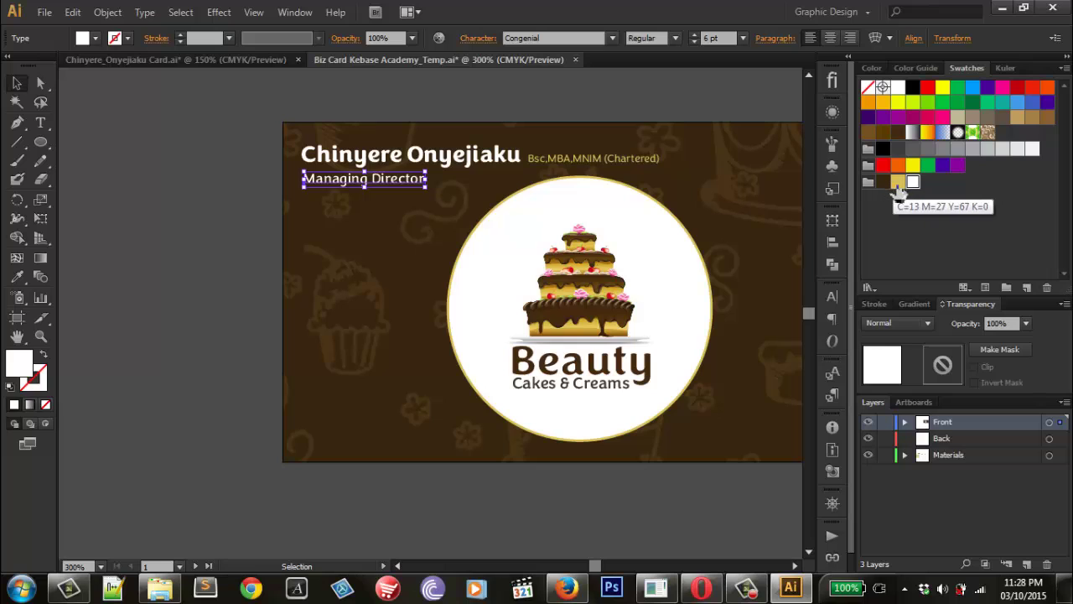
click(898, 182)
click(195, 258)
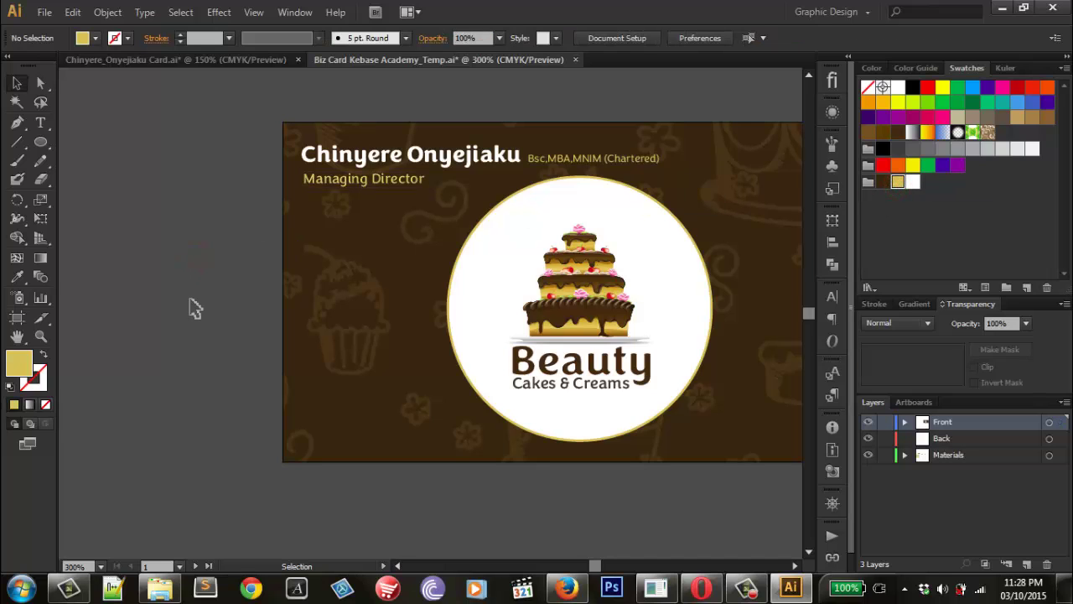
scroll(193, 307, up, 2)
scroll(194, 305, up, 1)
scroll(194, 303, up, 1)
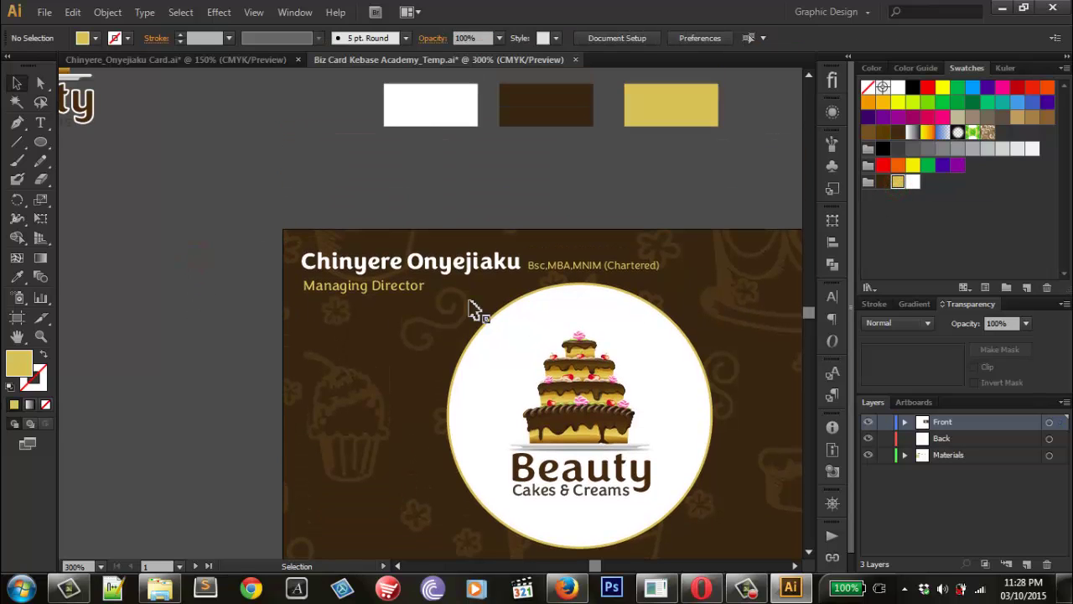
- Set the Managing Director title's font size to 7 pt
click(409, 295)
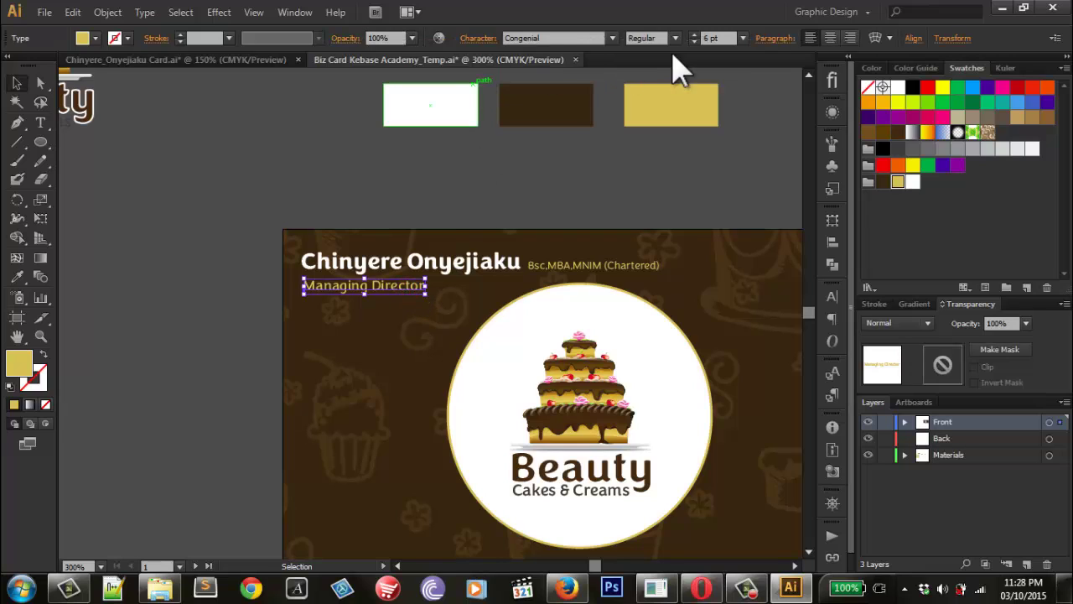
click(727, 38)
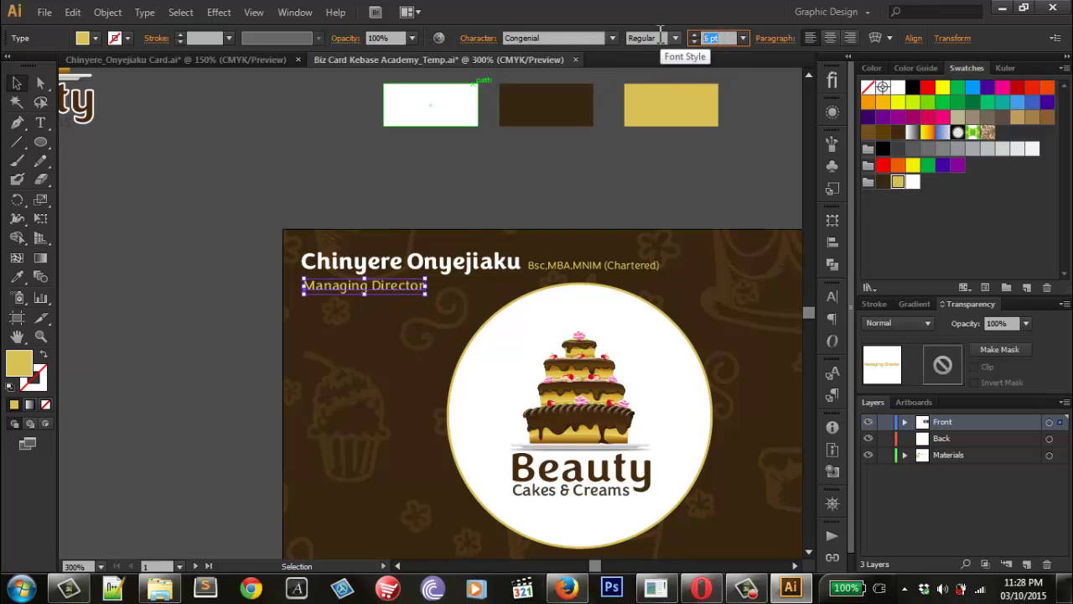
text(8)
key(Return)
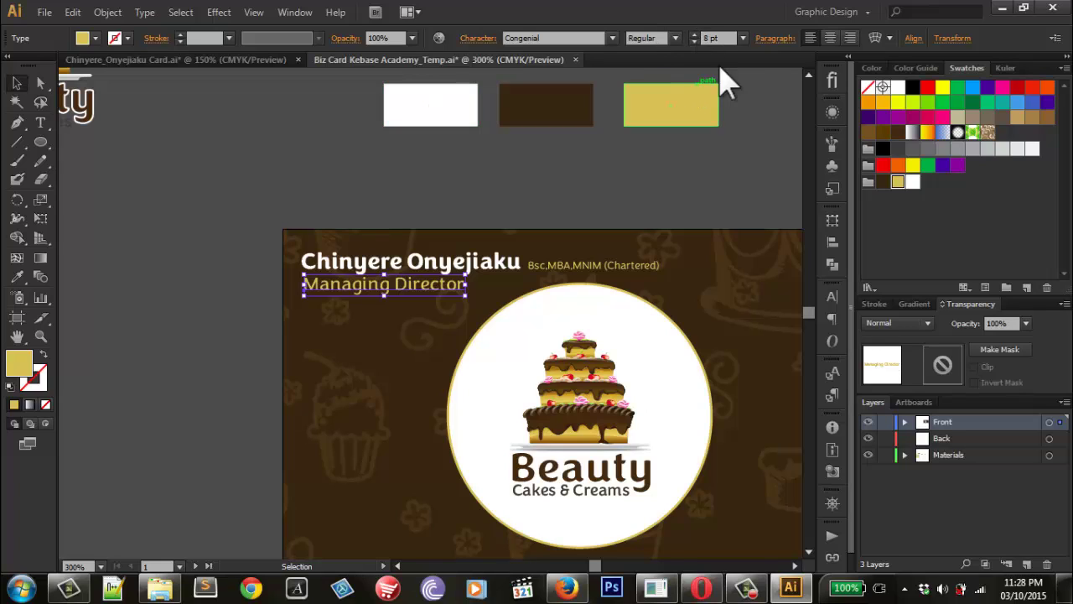
click(713, 37)
text(7)
key(Return)
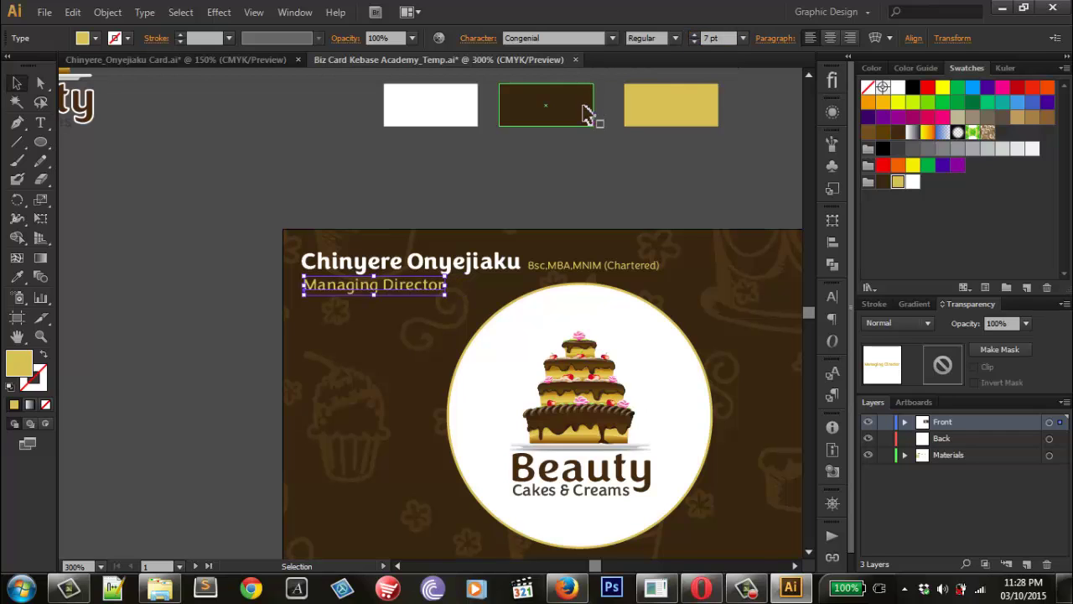
click(529, 198)
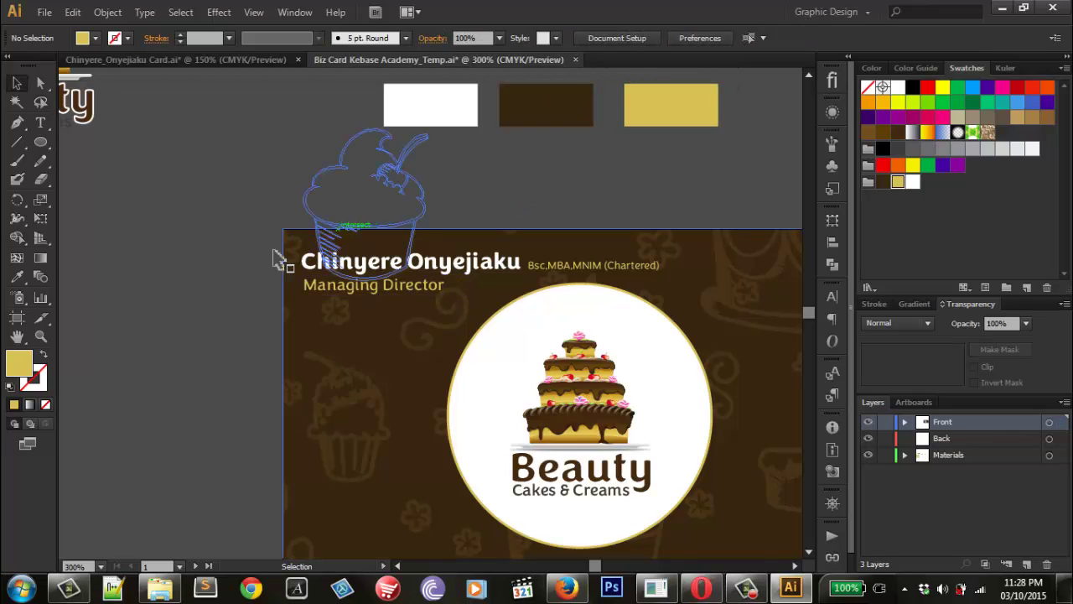
- Nudge the Managing Director title slightly up into its final position
scroll(208, 276, down, 1)
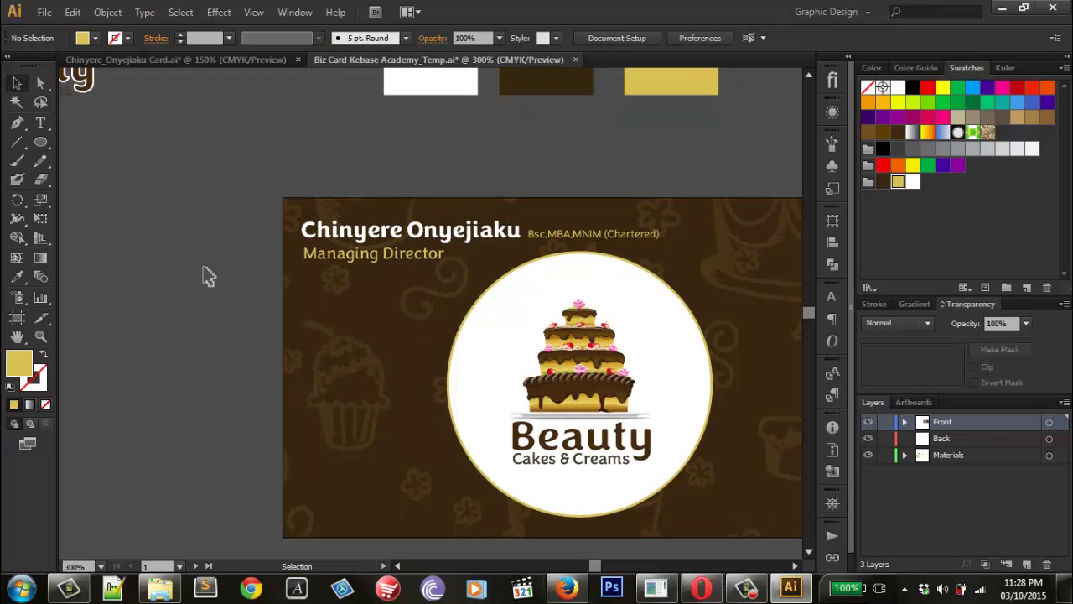
click(347, 257)
key(Down)
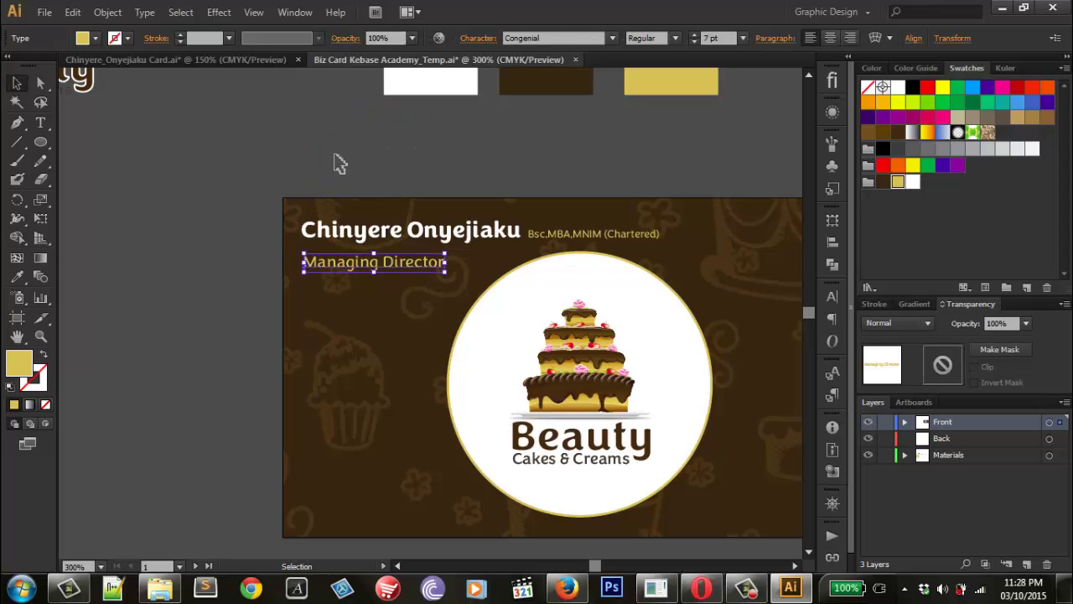
key(Up)
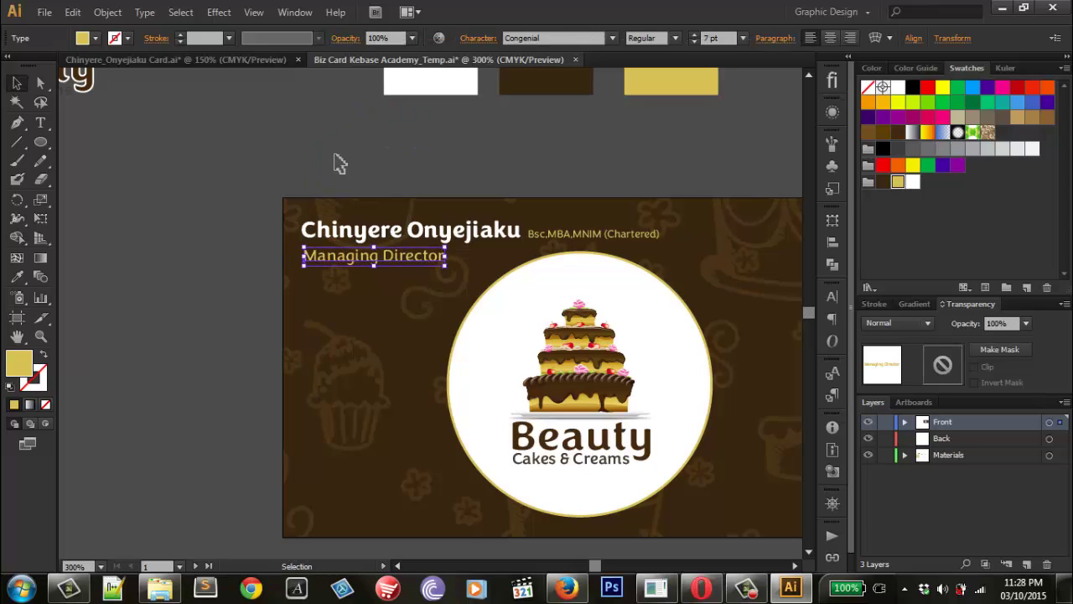
click(170, 193)
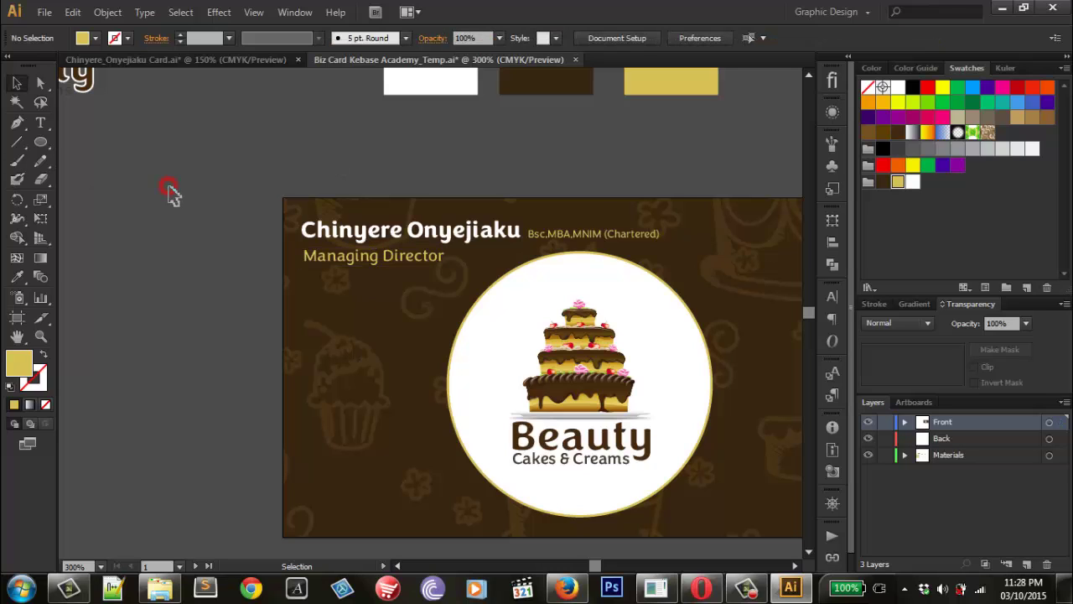
- Draw a rectangle over the white back card's lower half and fill it dark brown
key(ctrl+minus)
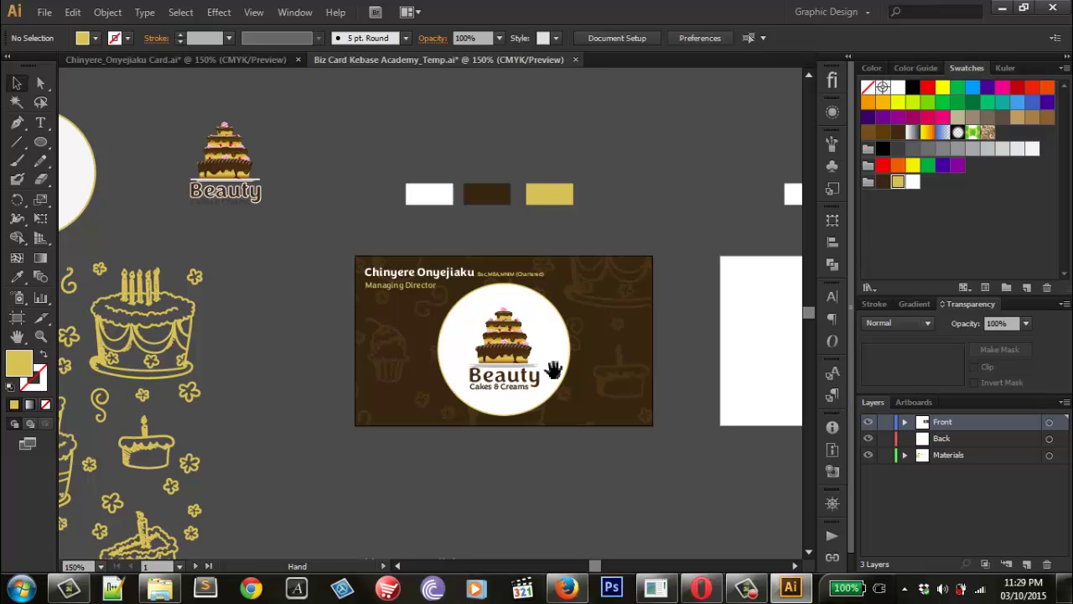
mouse_move(556, 364)
mouse_down()
mouse_move(578, 354)
mouse_move(450, 352)
mouse_up()
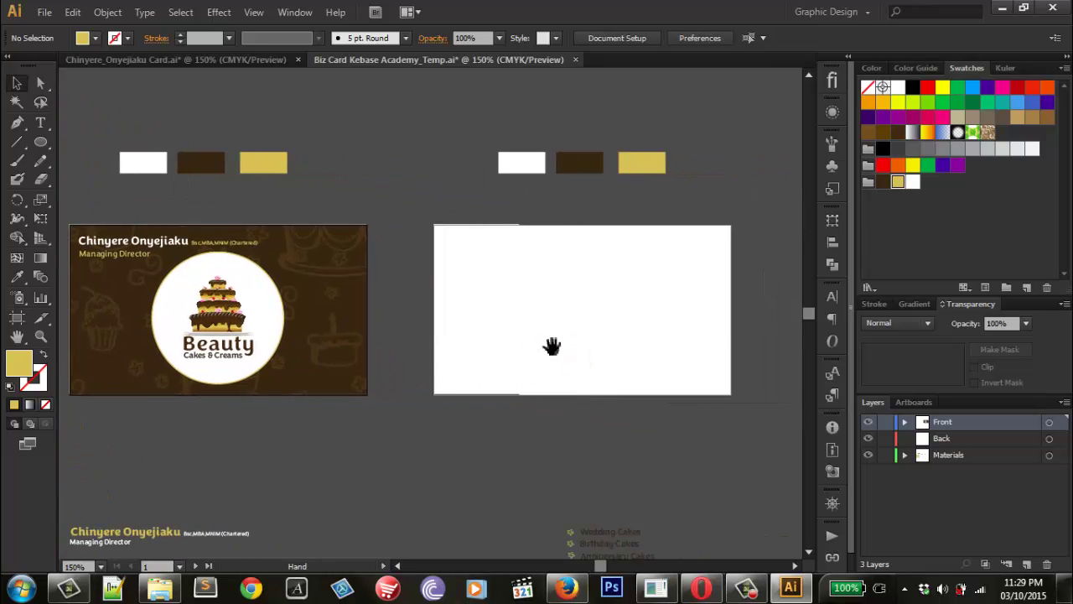
mouse_move(551, 347)
mouse_down()
mouse_move(453, 332)
mouse_move(481, 308)
mouse_up()
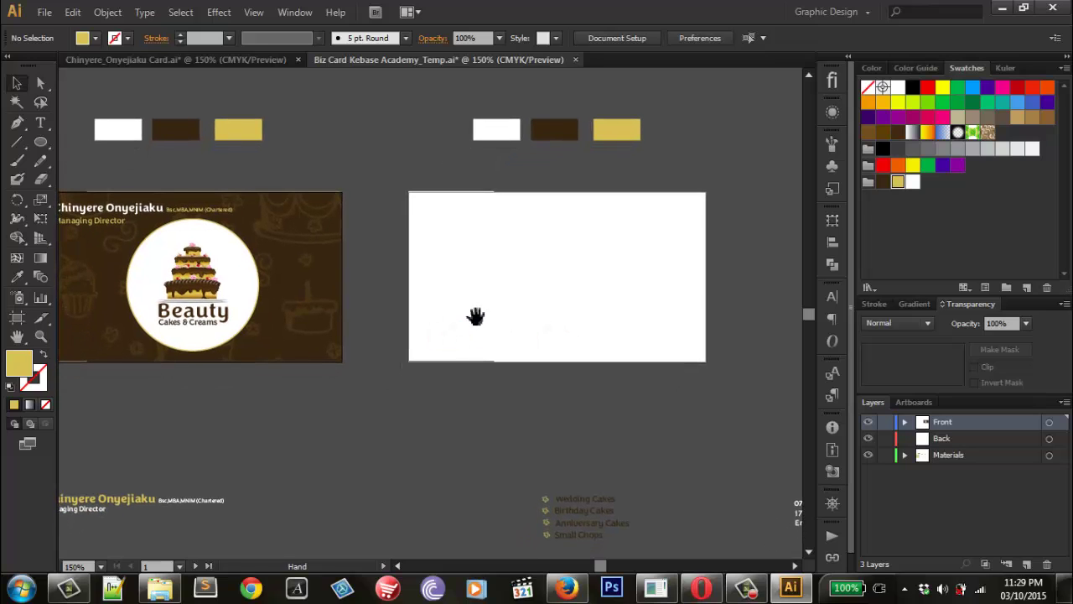
click(15, 83)
click(41, 141)
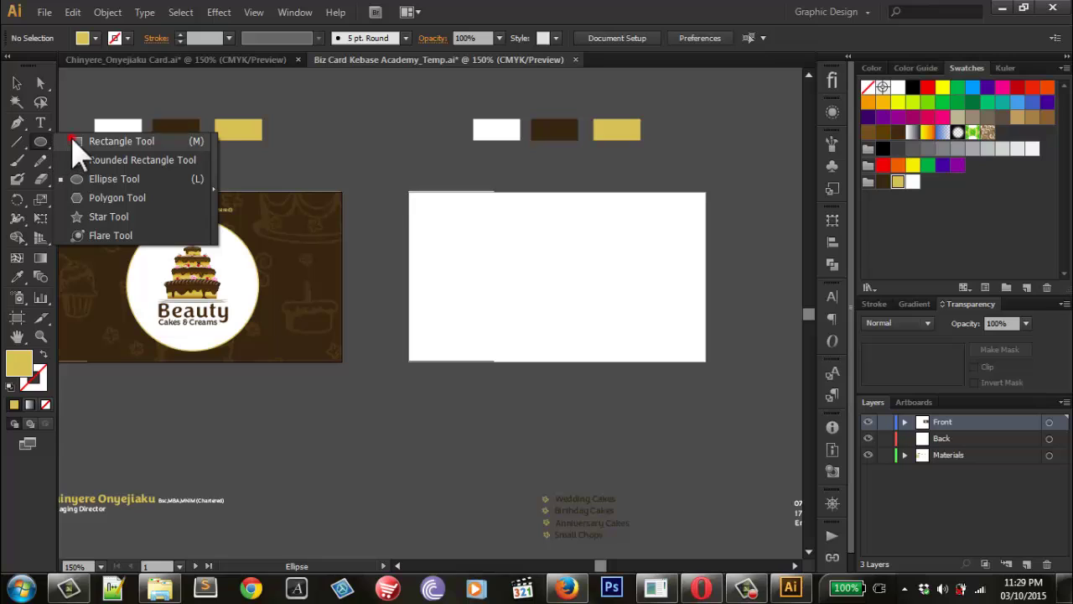
drag(42, 143, 74, 142)
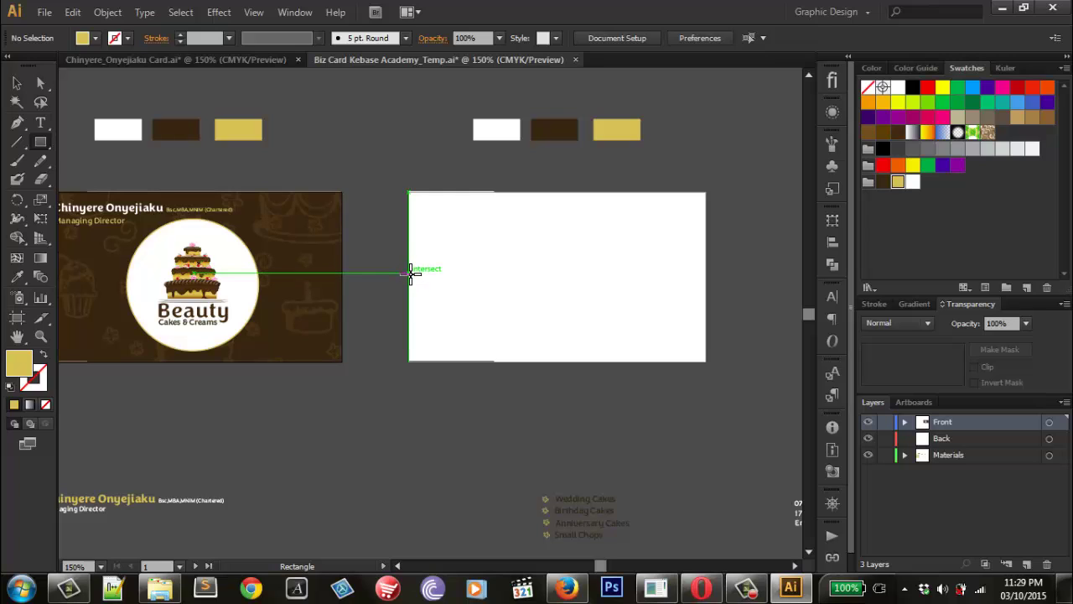
drag(411, 273, 706, 361)
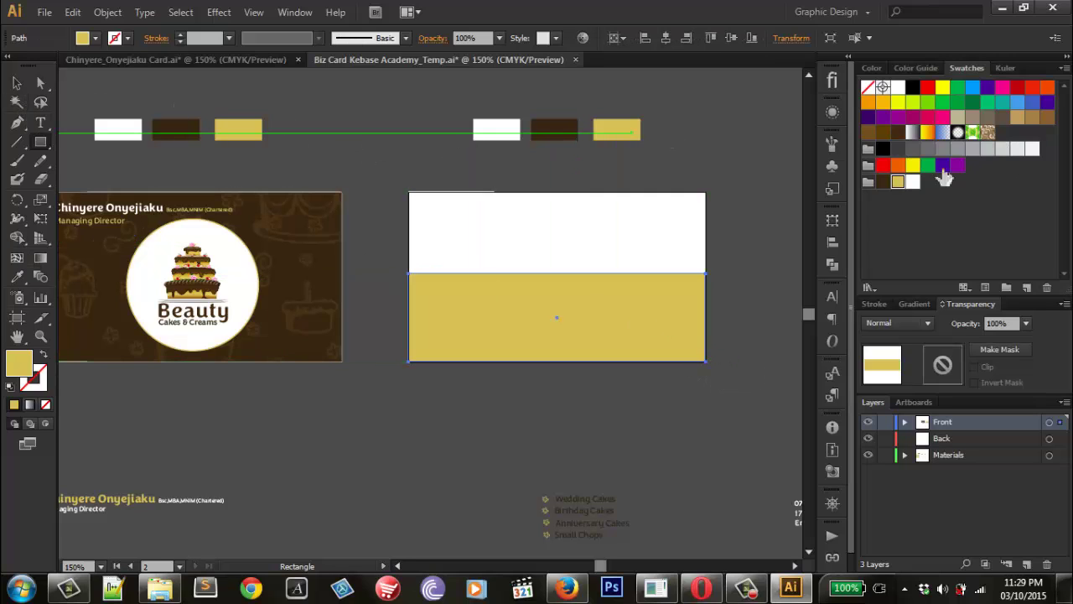
click(883, 182)
click(16, 82)
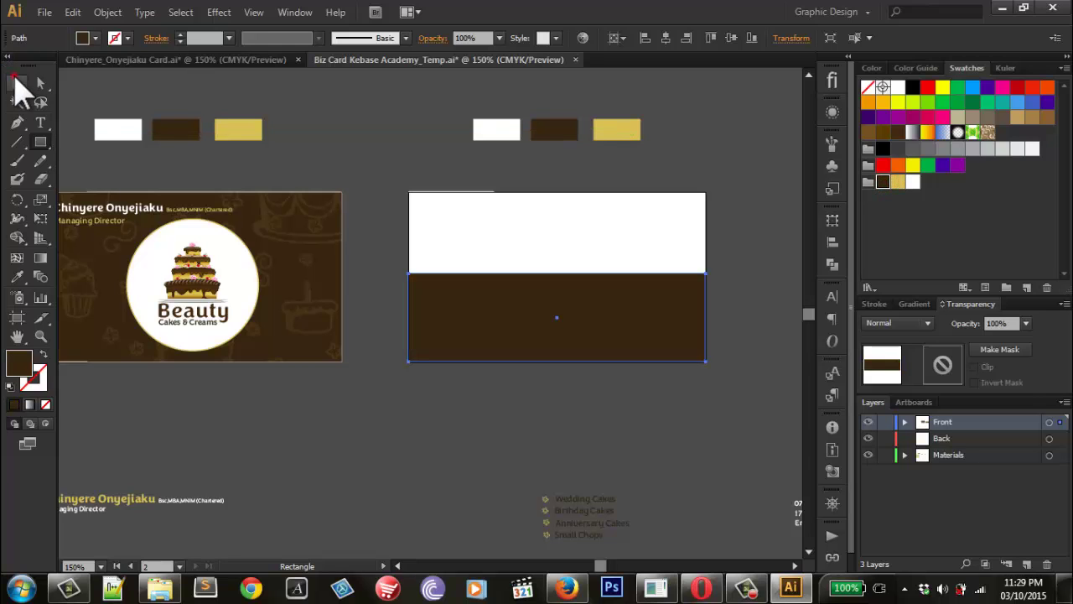
click(474, 440)
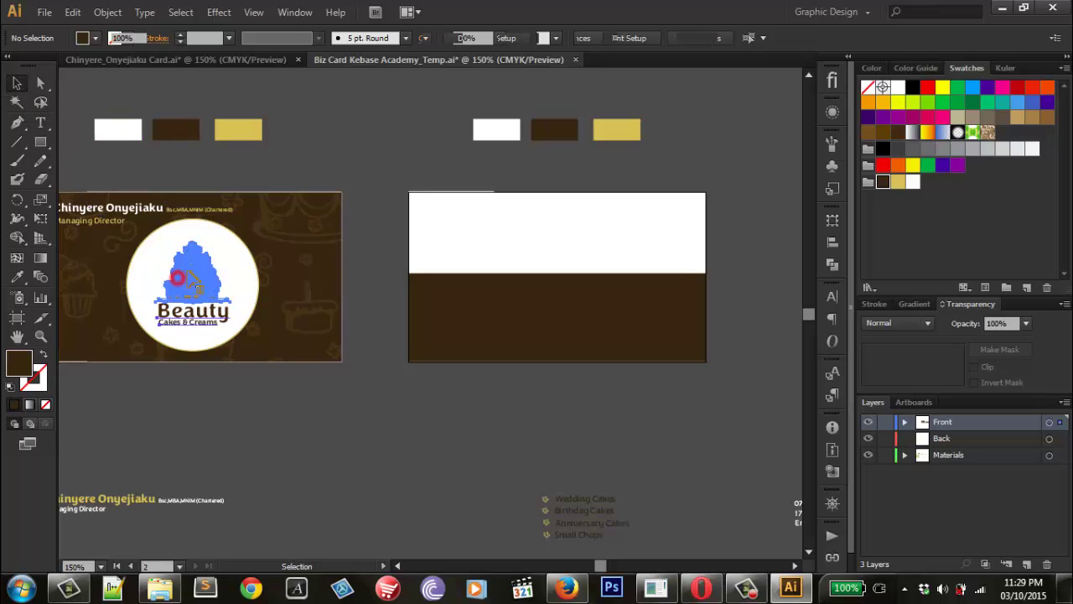
- Copy the cake logo and its white circle to the back card's right side, on the Back layer
click(202, 277)
shift+click(249, 277)
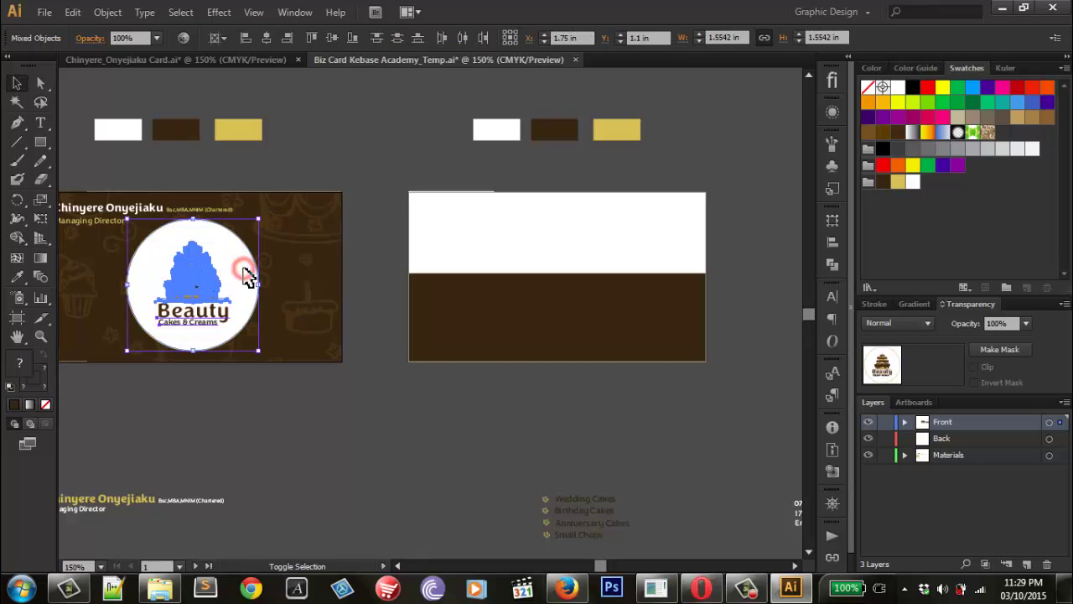
drag(249, 276, 687, 279)
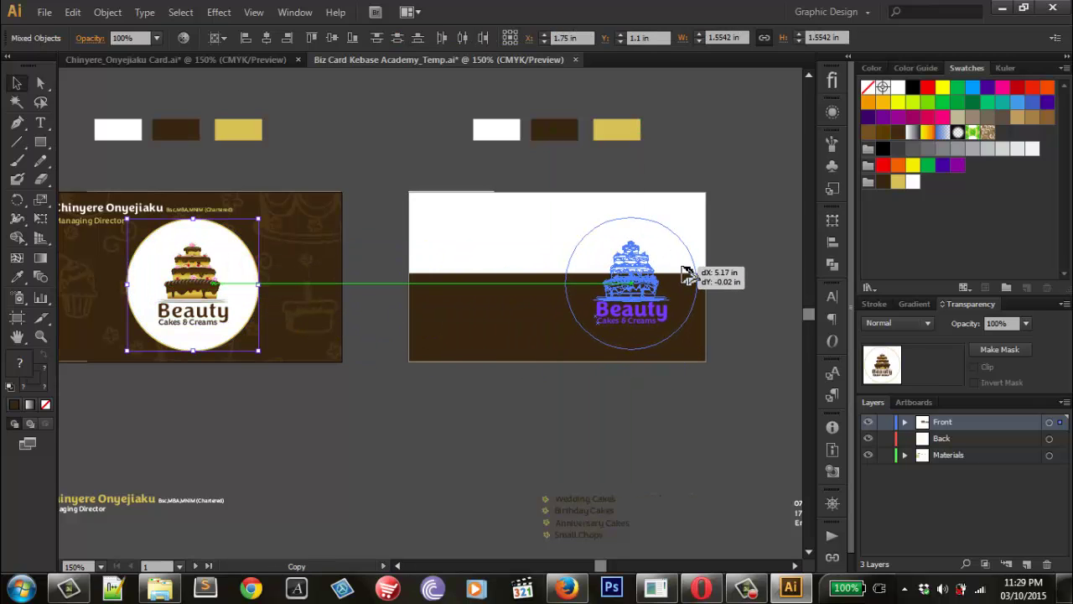
drag(687, 278, 692, 268)
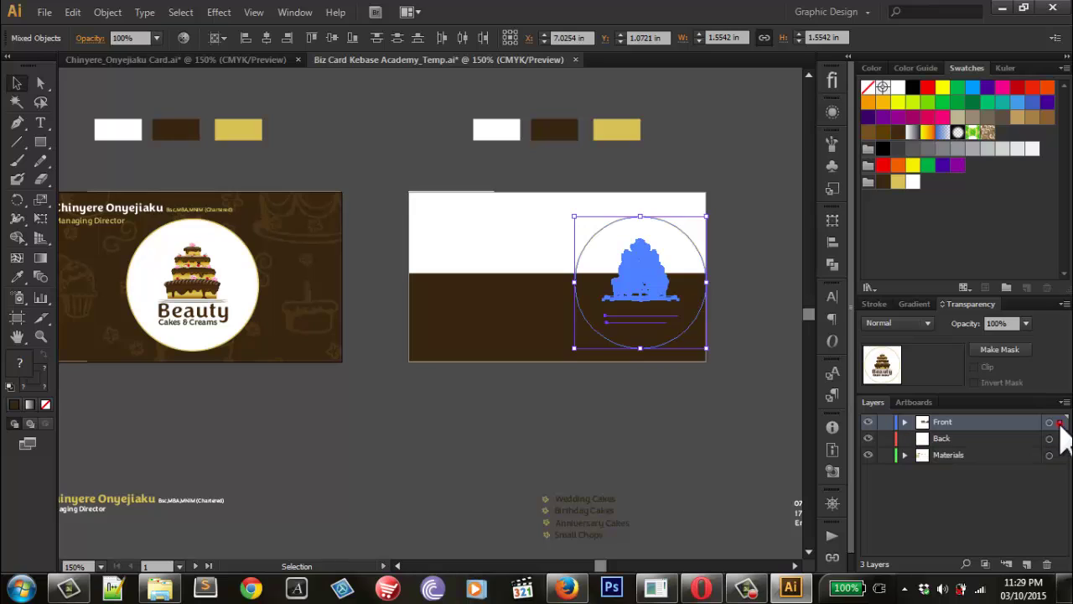
drag(1064, 437, 1064, 439)
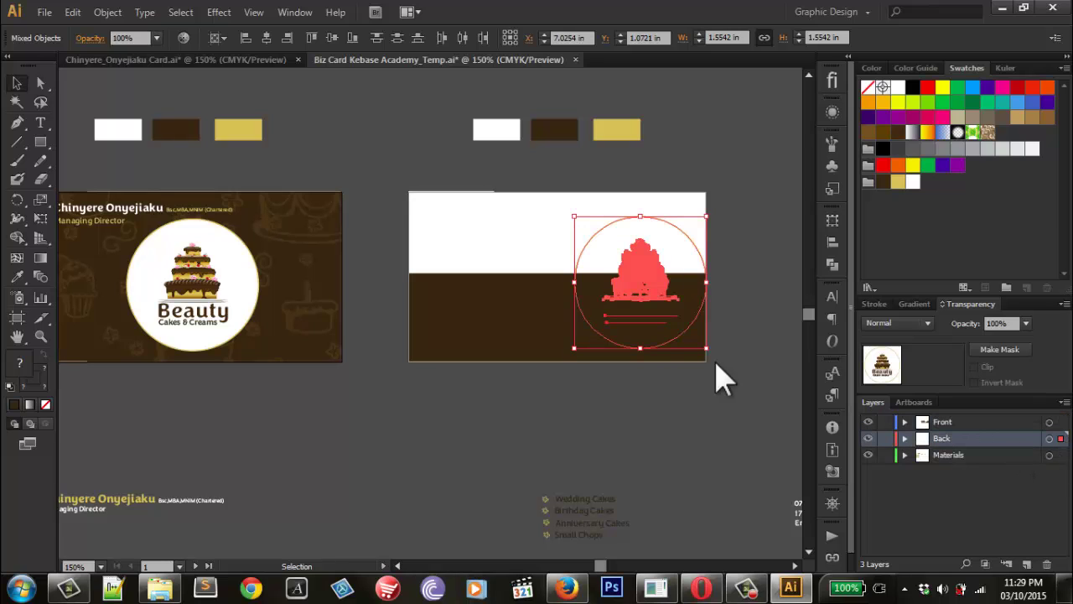
- Move the brown rectangle to the Back layer and send it behind the logo
click(512, 344)
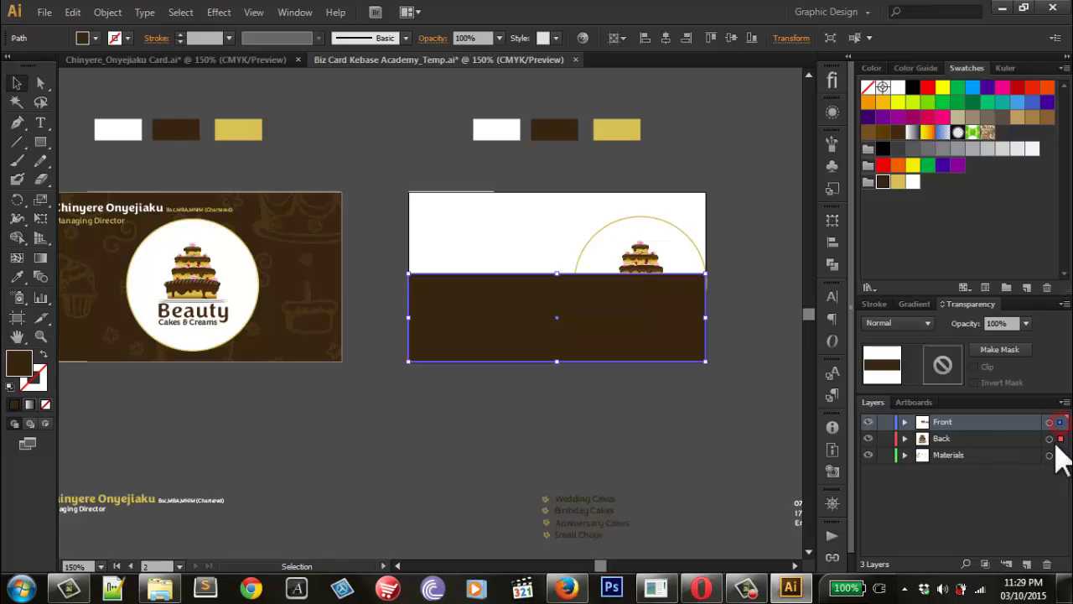
drag(1059, 424, 1060, 439)
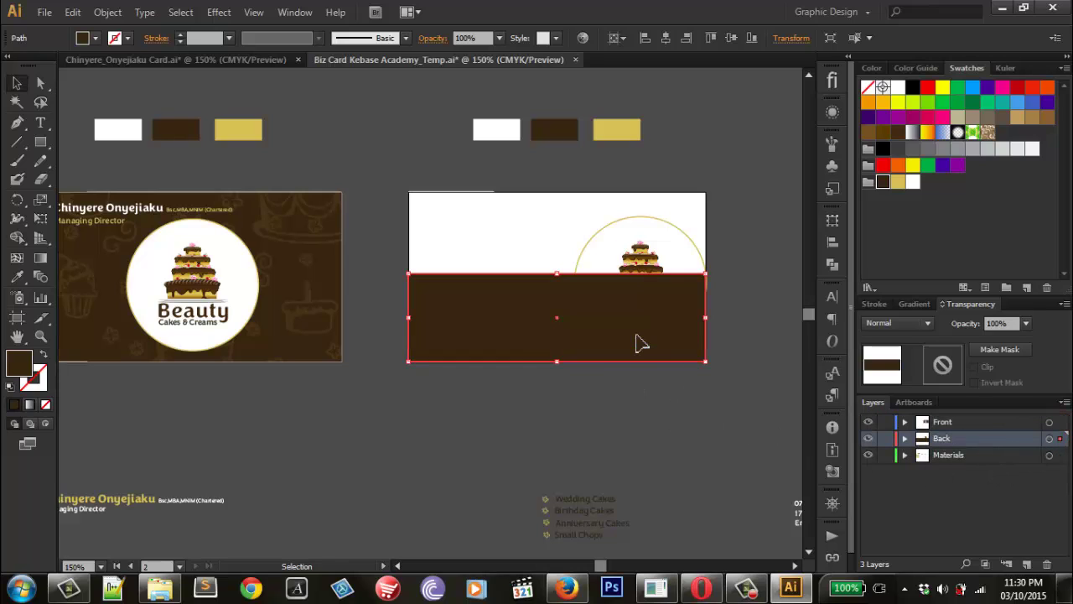
key(ctrl+shift+b)
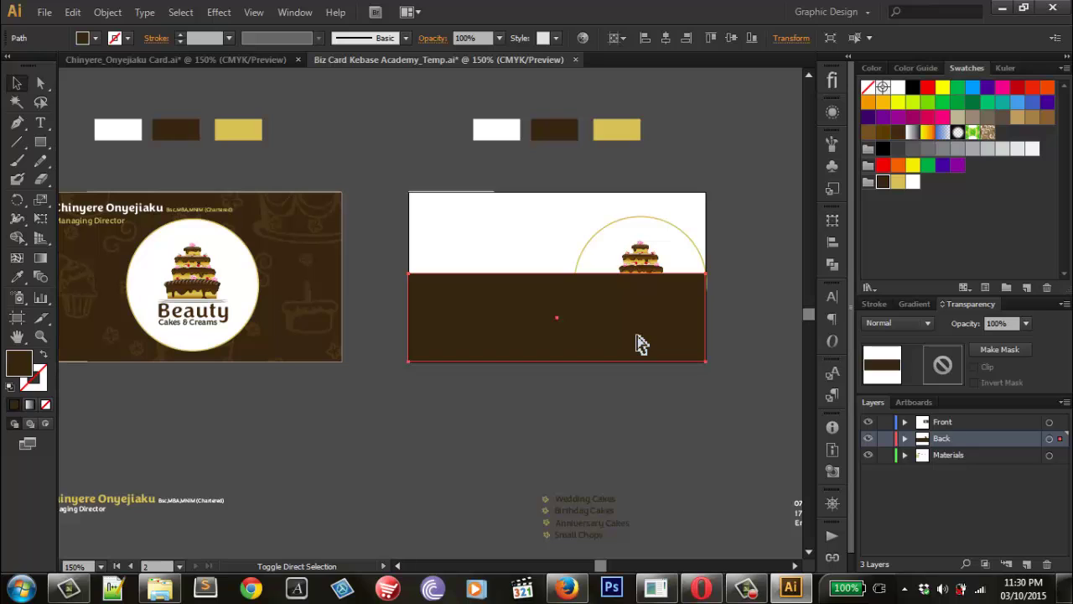
click(109, 12)
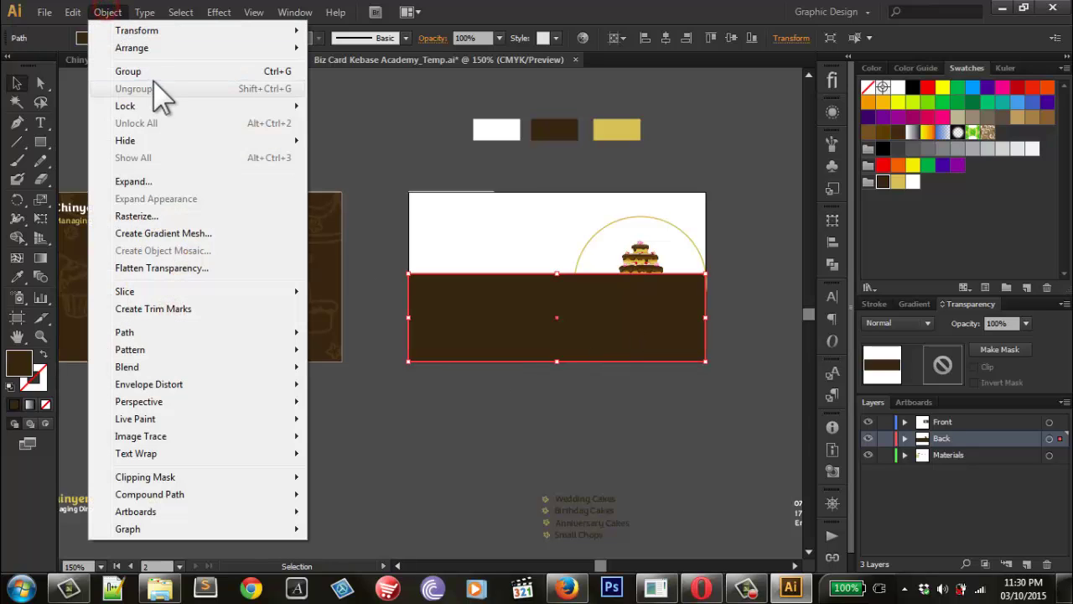
mouse_move(132, 48)
click(357, 100)
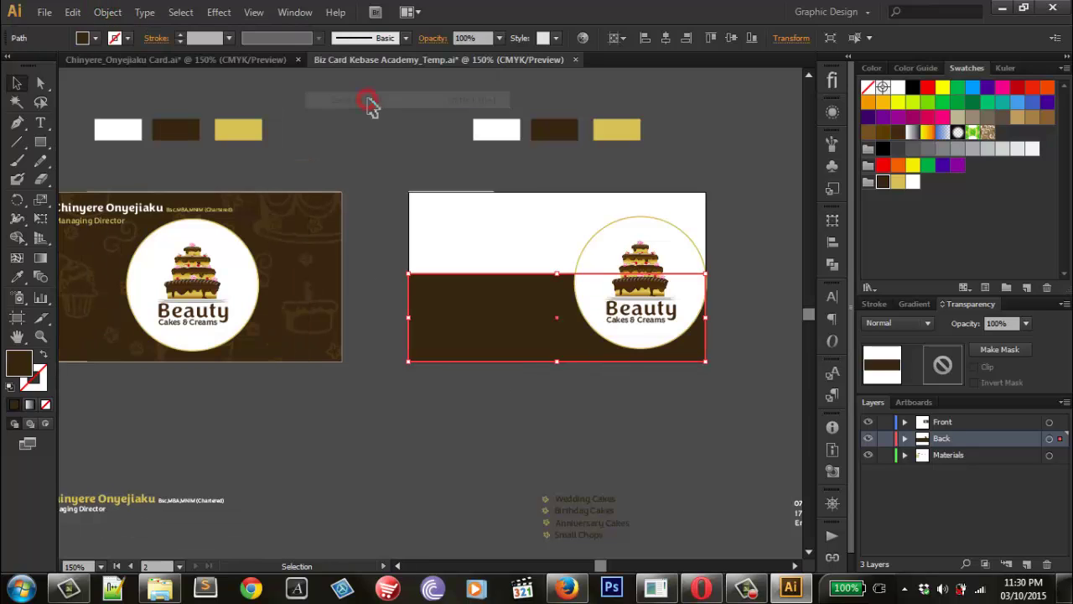
click(362, 154)
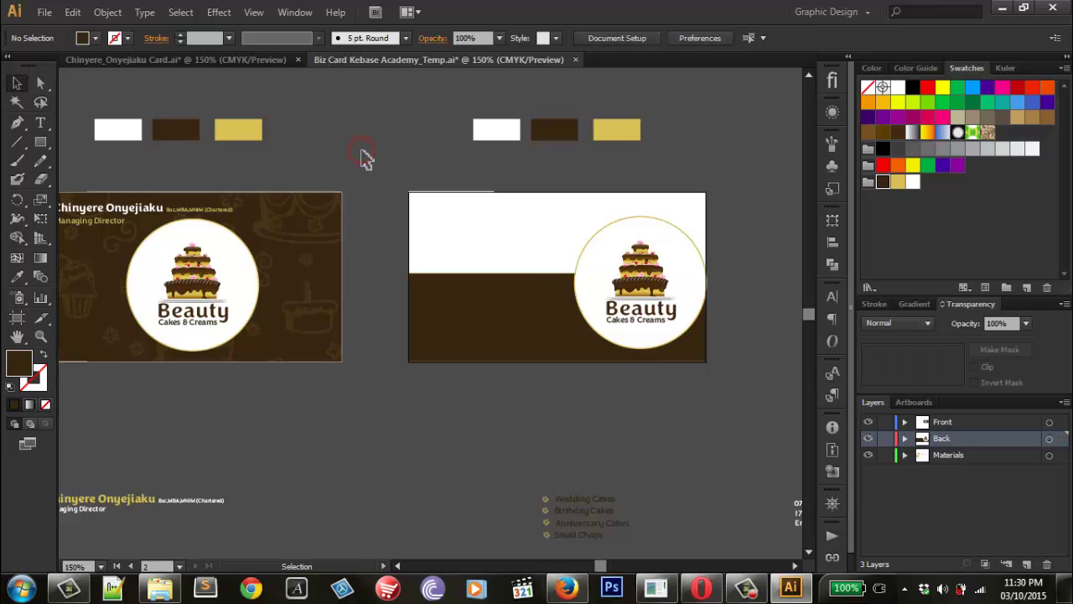
- Nudge the back-card logo and circle upward and scale them down to about 1.42 in
click(676, 277)
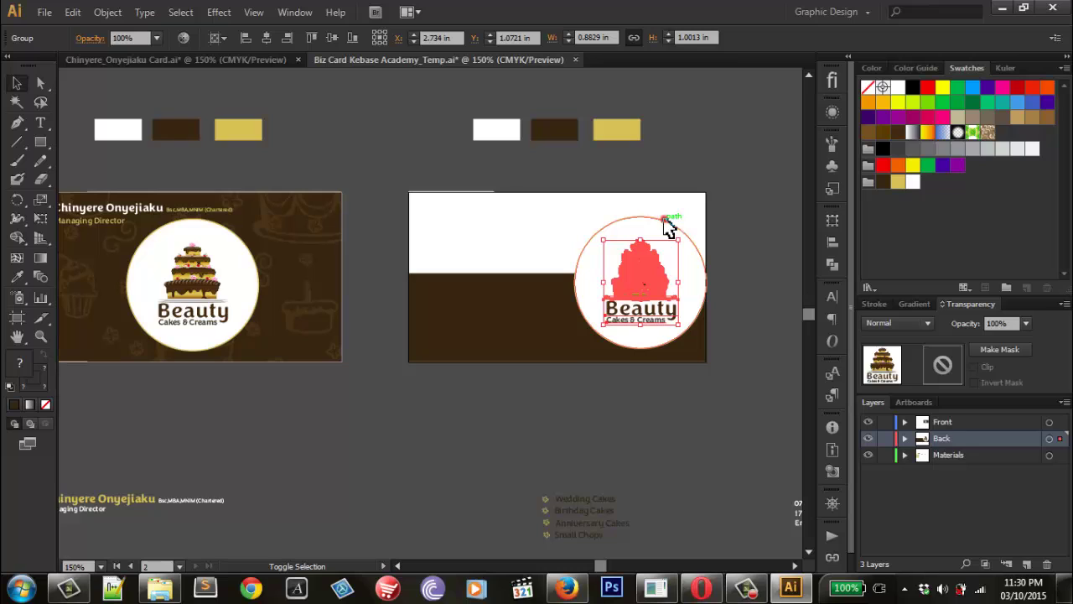
shift+click(667, 224)
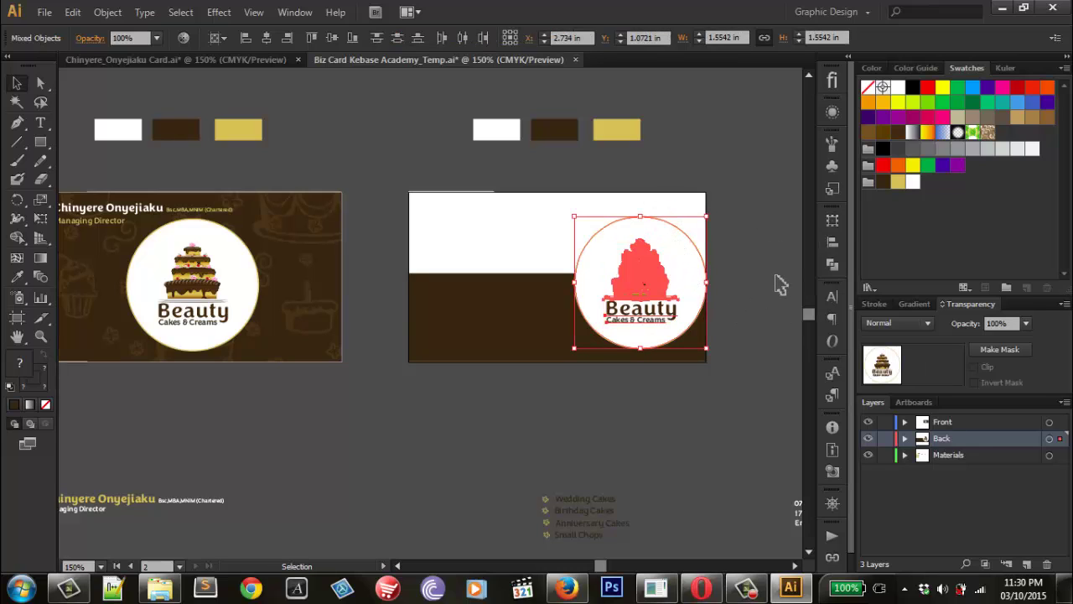
key(Up)
key(Up)
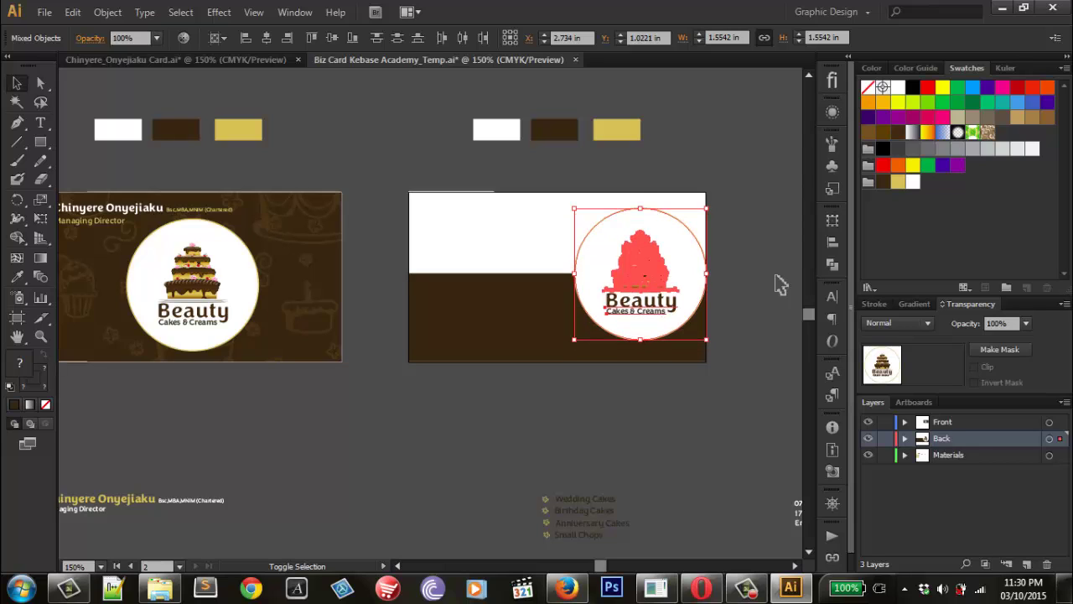
key(Up)
key(Up)
key(Up)
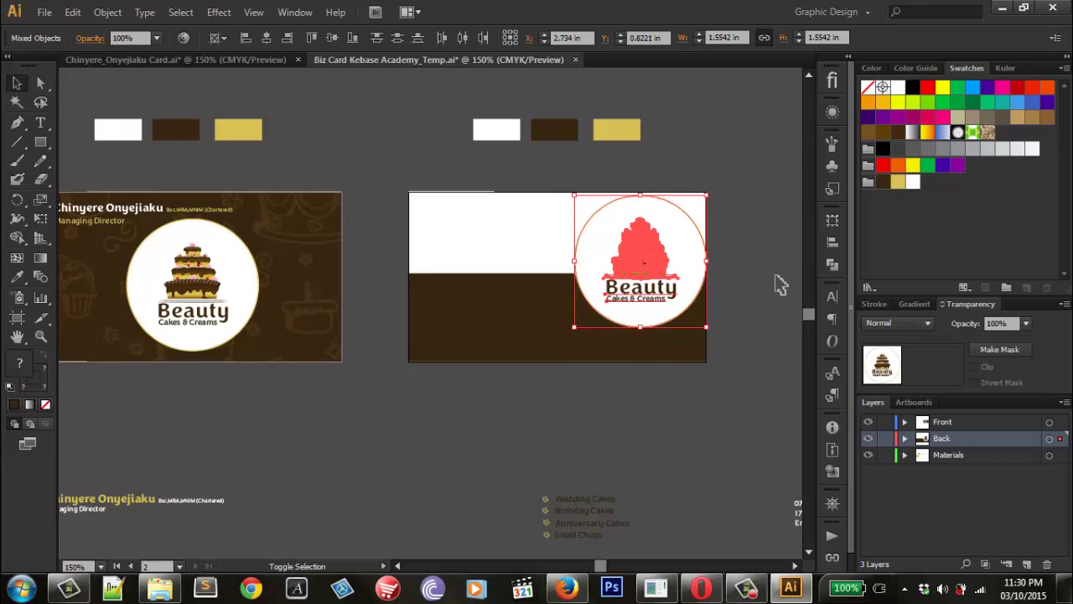
key(Up)
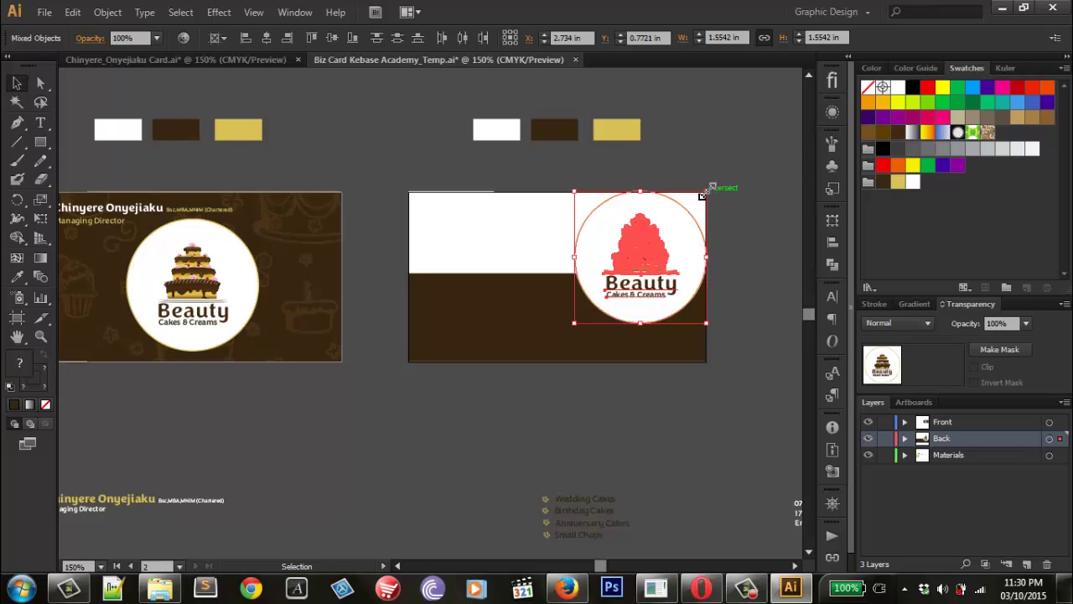
drag(702, 195, 699, 204)
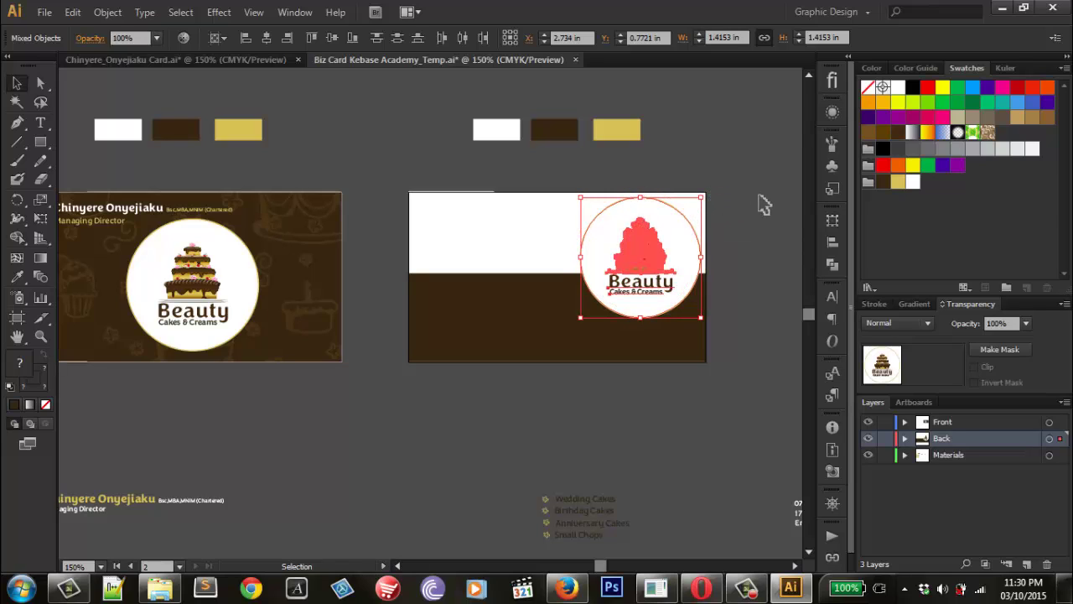
- Group the logo with its circle
click(105, 12)
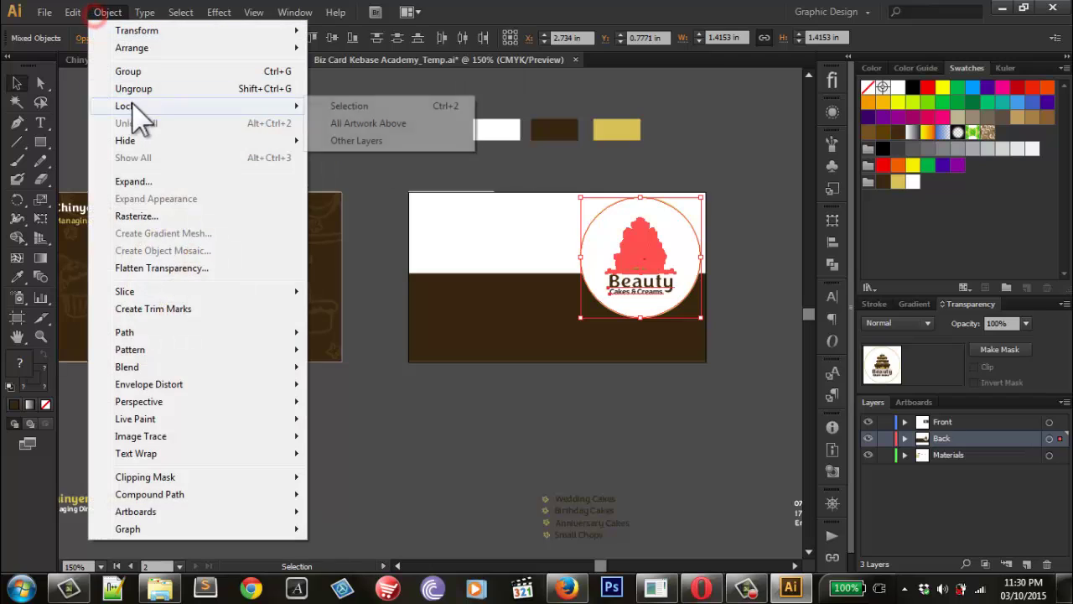
click(161, 71)
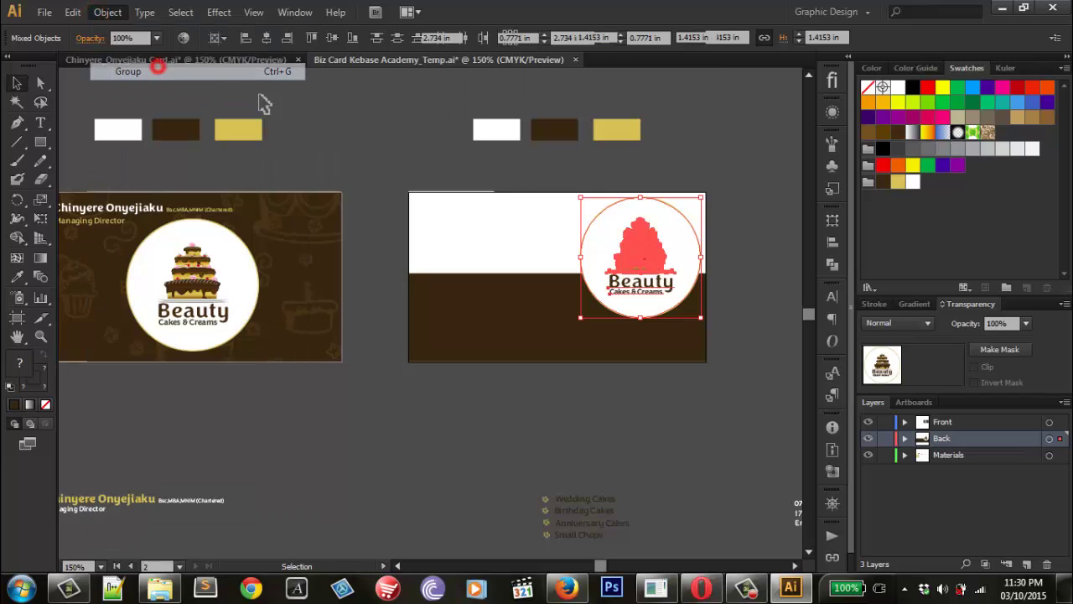
click(386, 141)
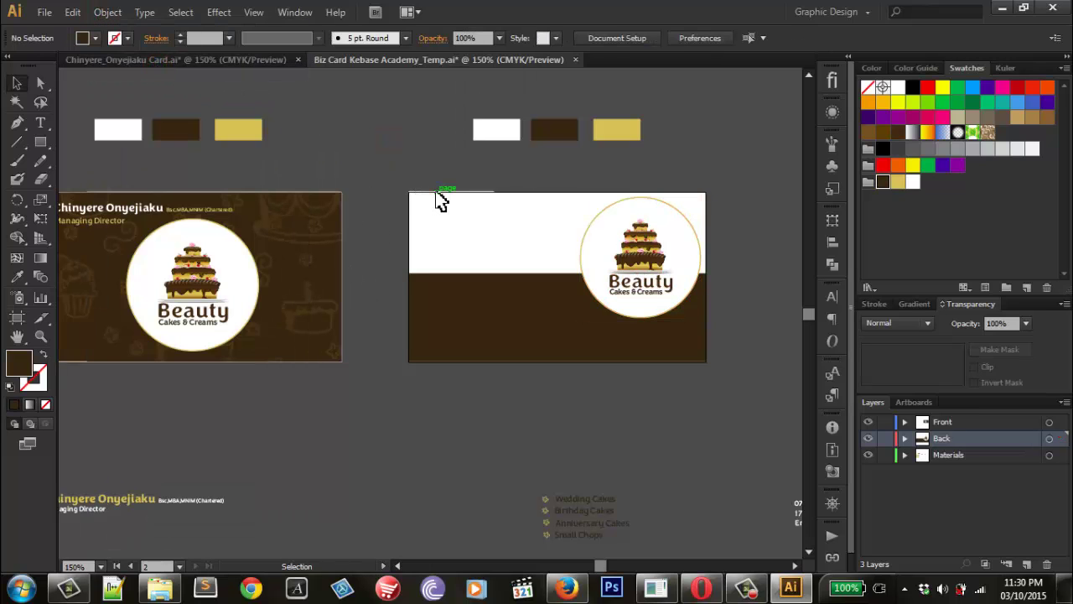
key(ctrl+plus)
key(ctrl+plus)
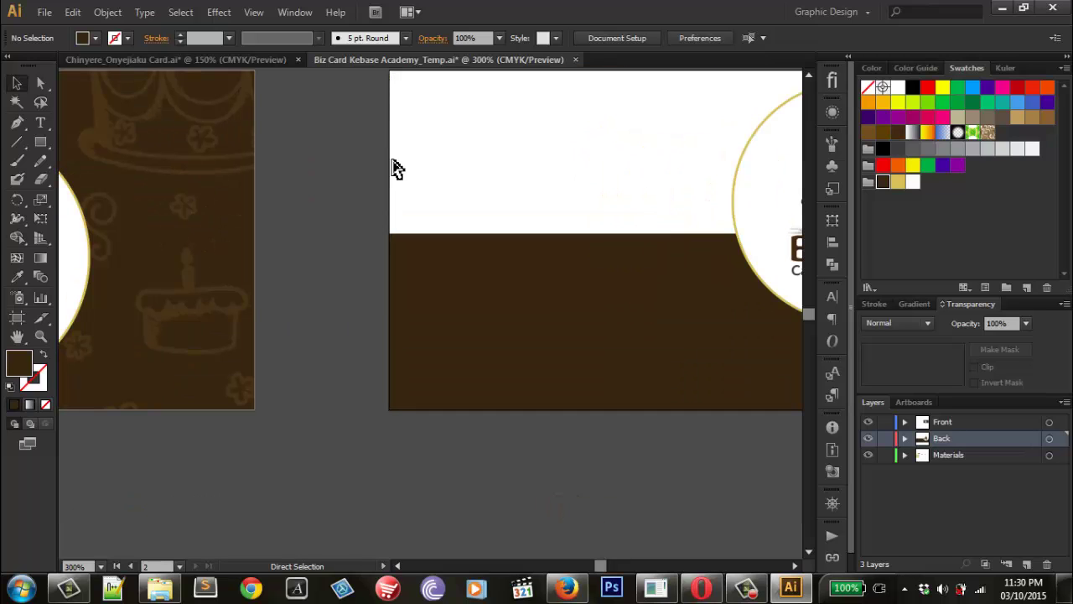
- Draw a straight line along the brown band's top edge
drag(549, 300, 472, 286)
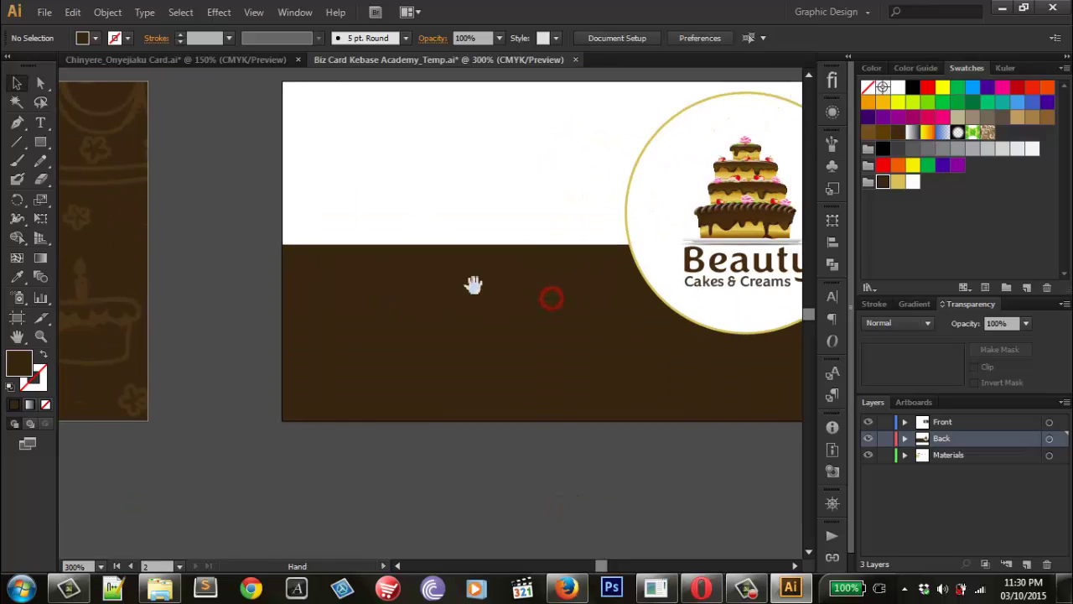
mouse_move(523, 244)
mouse_down()
mouse_move(443, 311)
mouse_move(435, 267)
mouse_move(371, 285)
mouse_up()
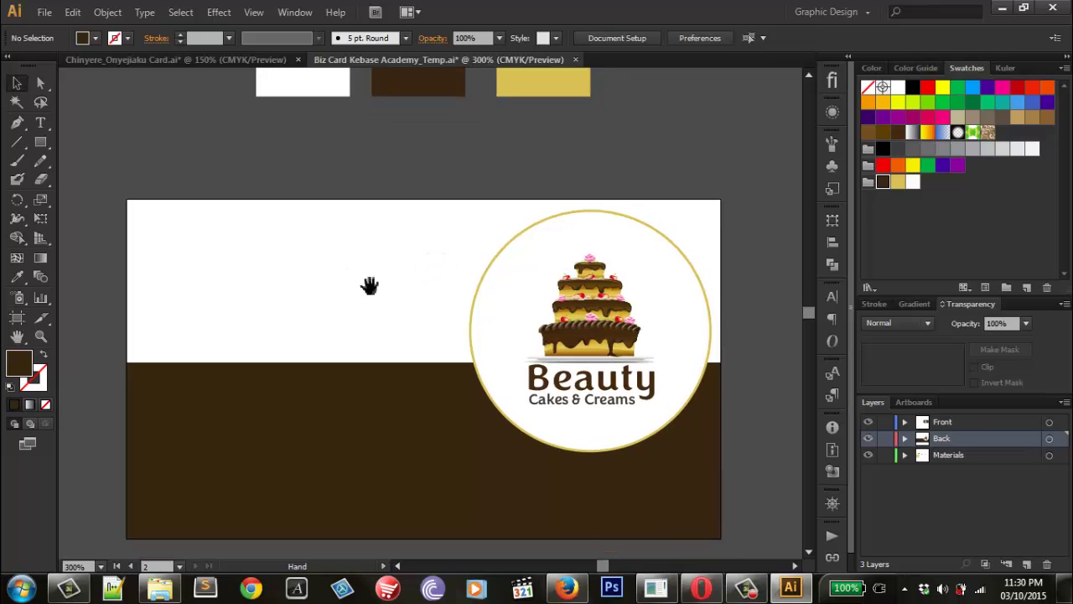
click(16, 140)
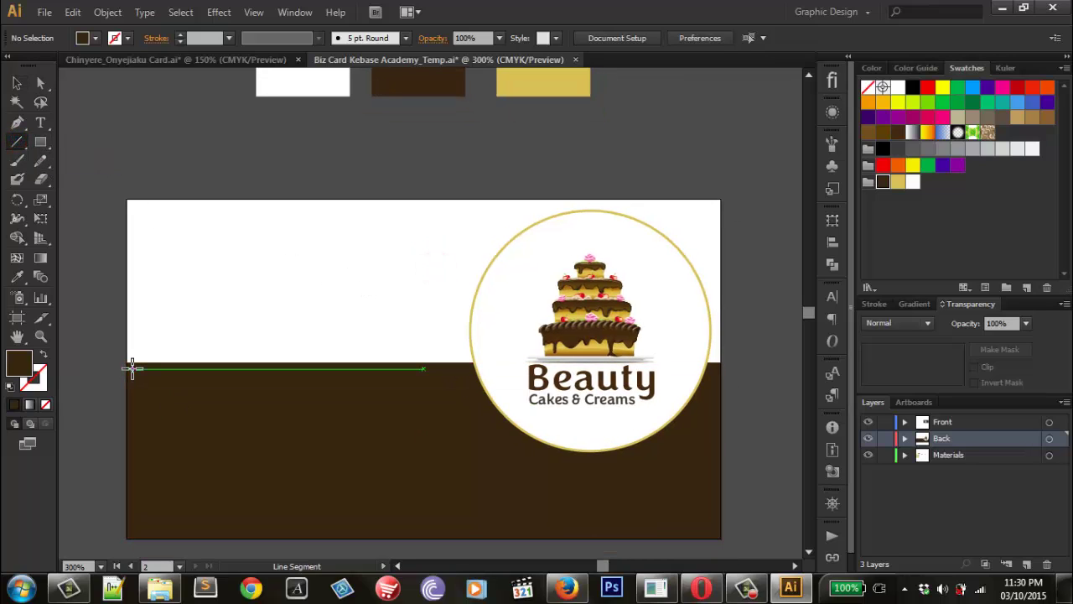
mouse_move(130, 365)
mouse_down()
mouse_move(465, 377)
mouse_move(723, 363)
mouse_move(772, 344)
mouse_up()
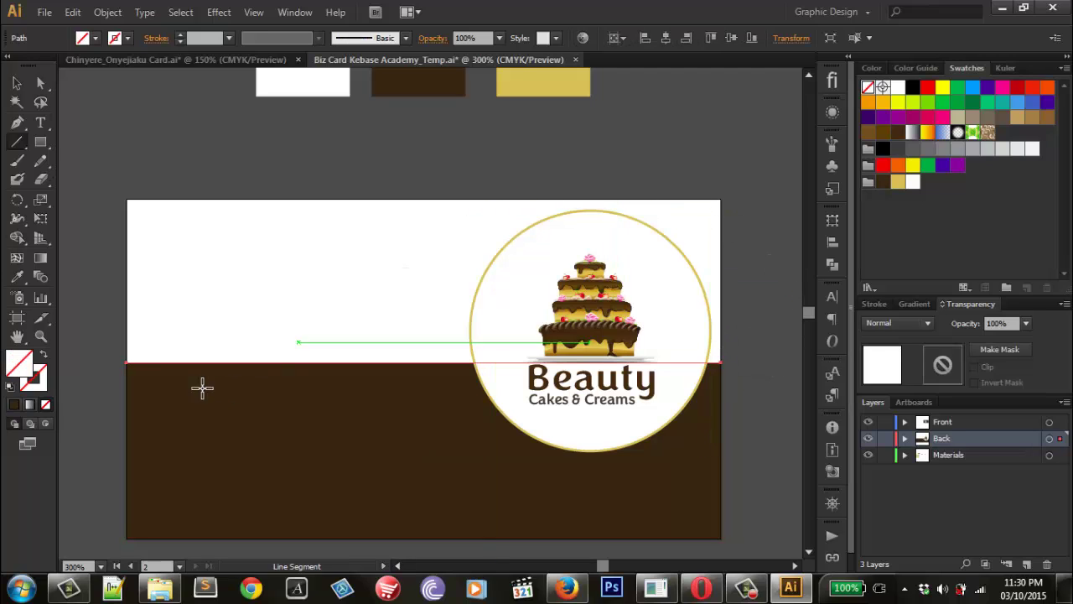
- Give the line a gold 2 pt stroke
click(35, 379)
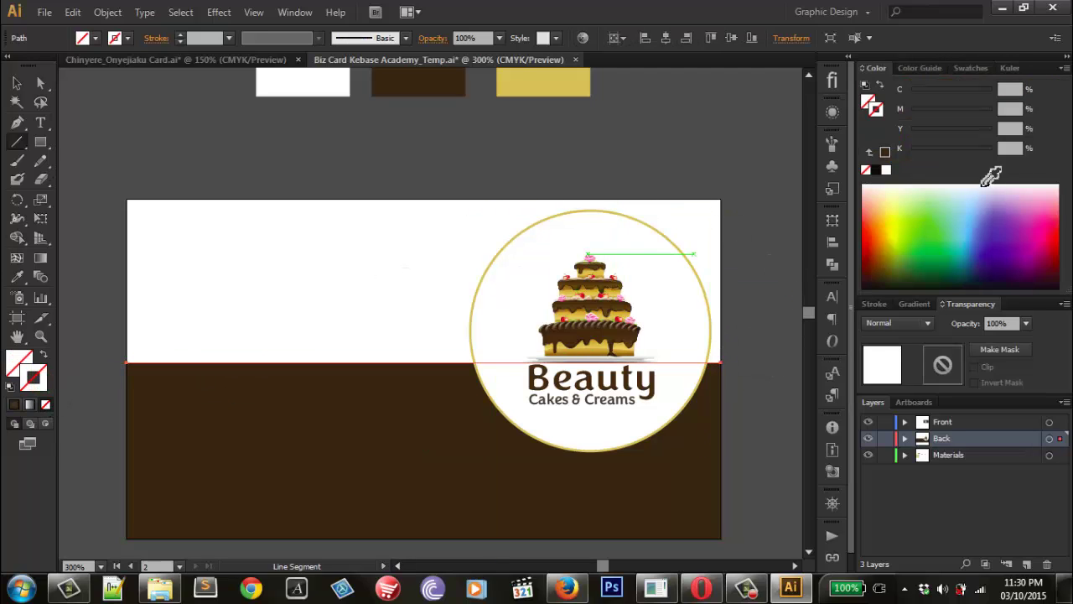
click(967, 68)
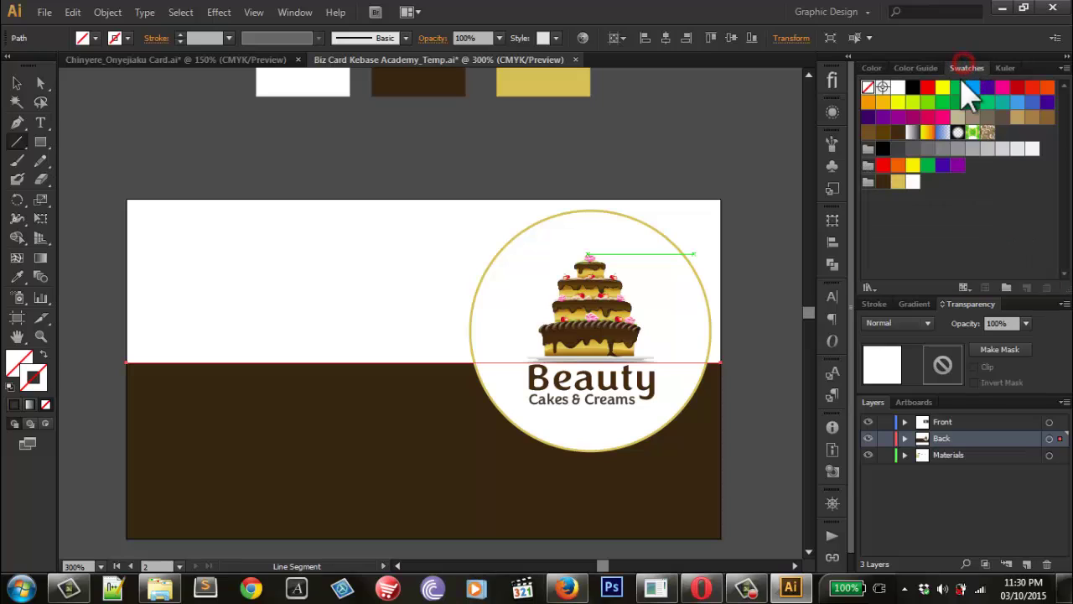
click(898, 183)
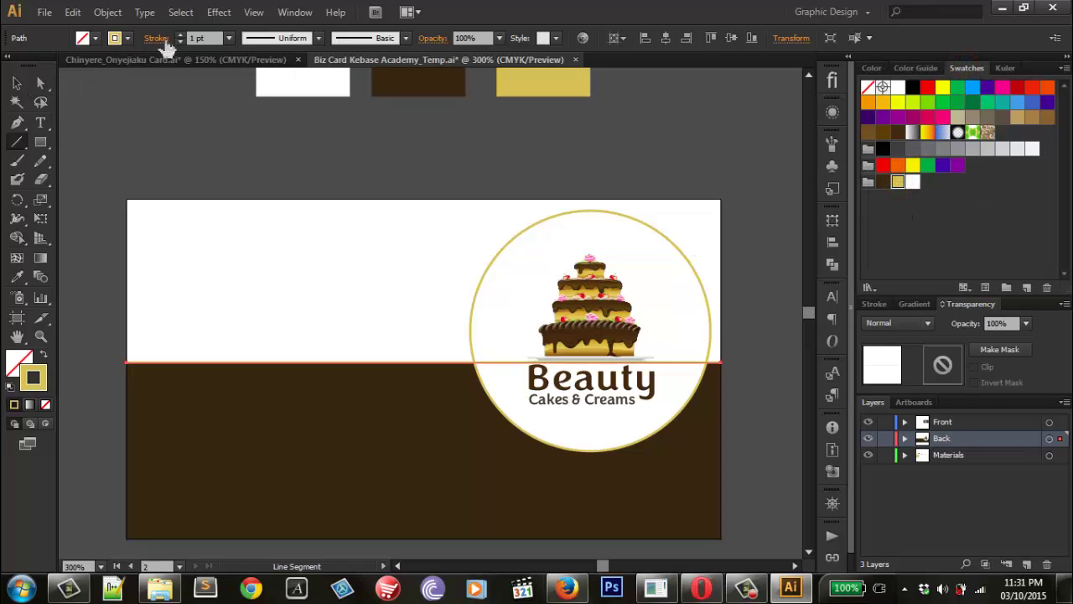
click(179, 35)
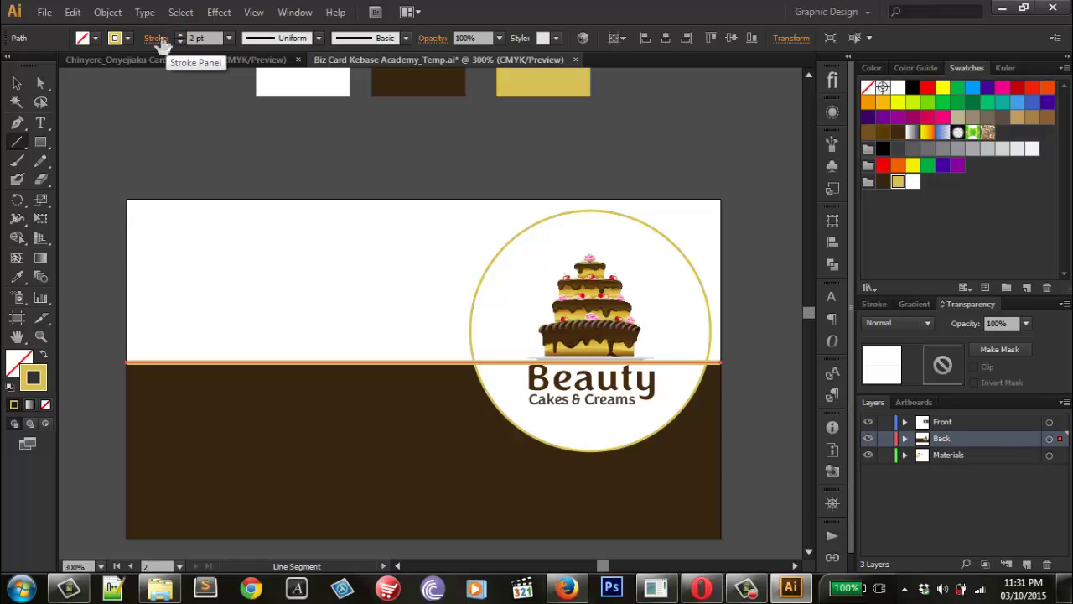
click(156, 38)
click(158, 39)
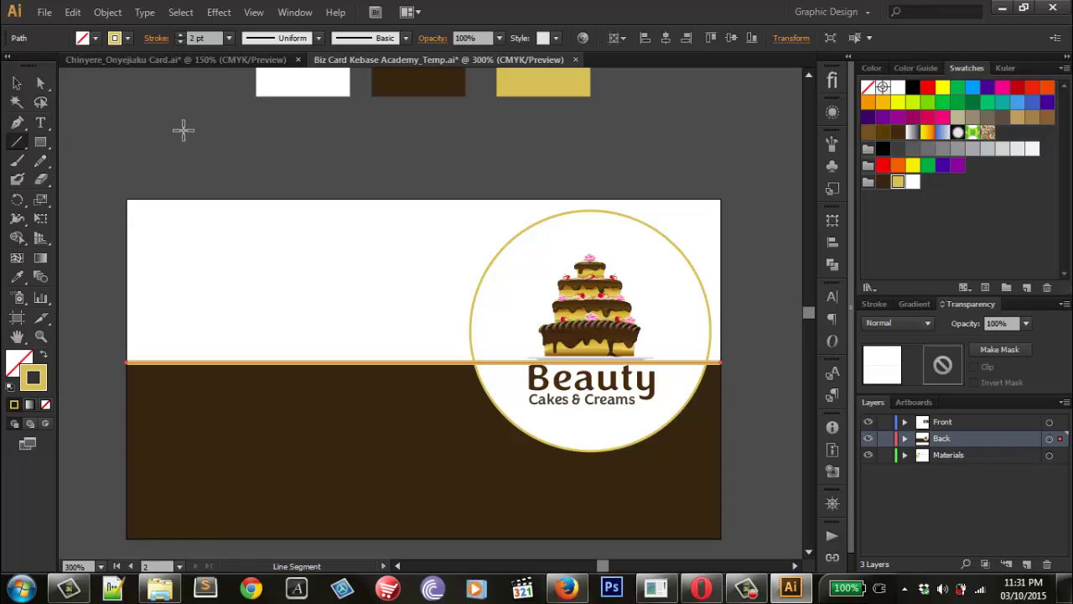
- Send the gold line to the back, behind the brown shape
click(16, 80)
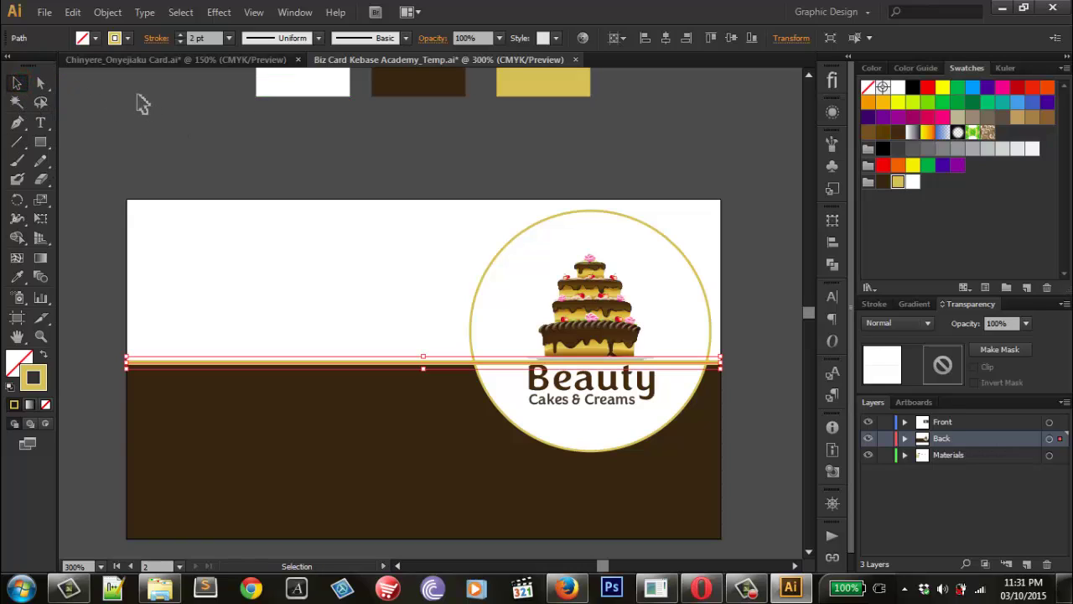
click(108, 11)
mouse_move(131, 48)
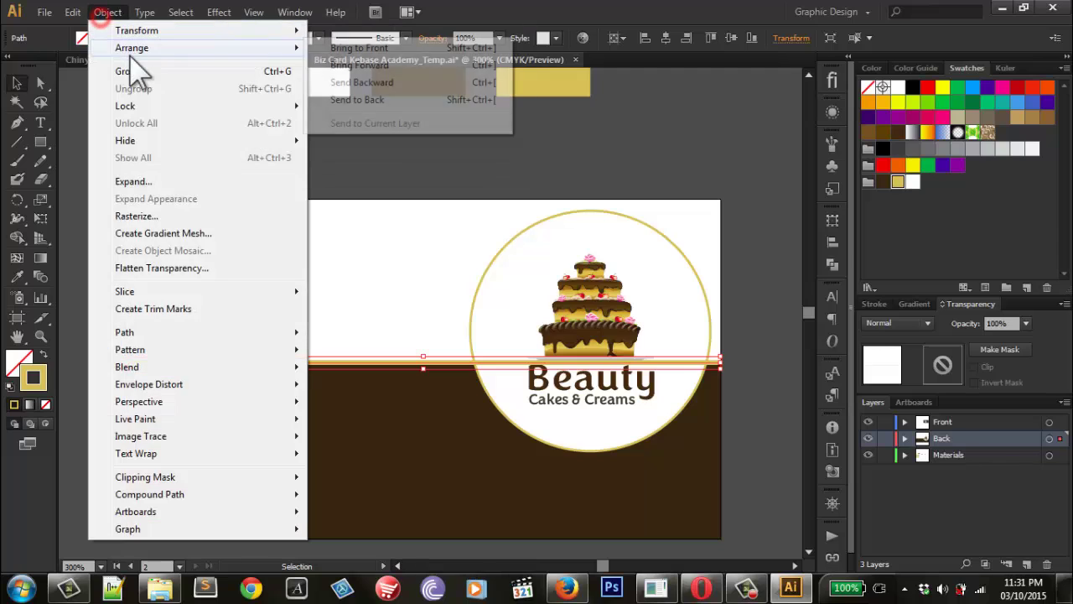
click(378, 99)
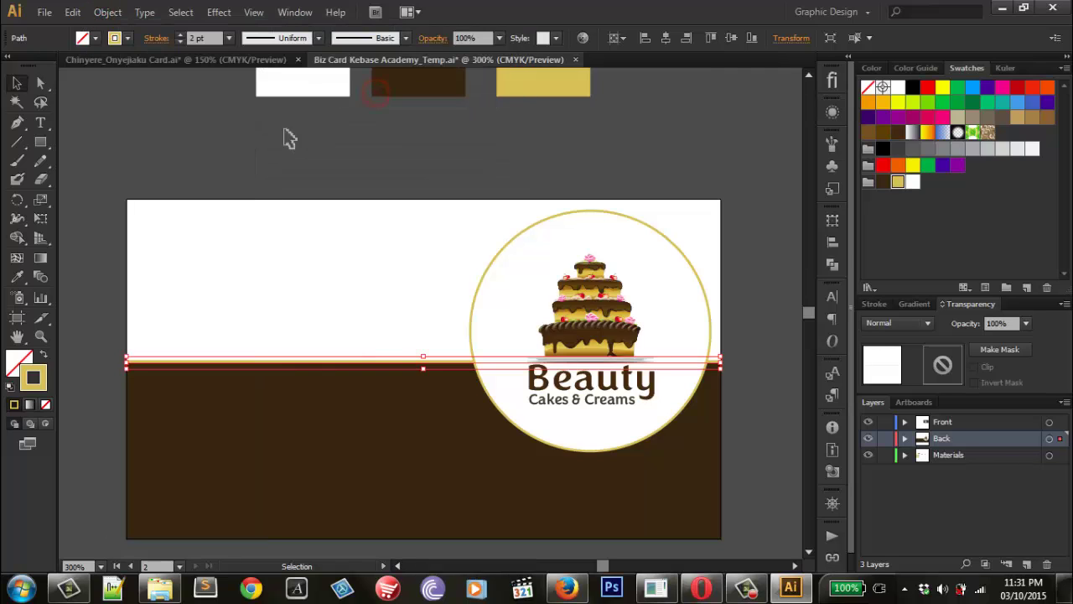
click(208, 133)
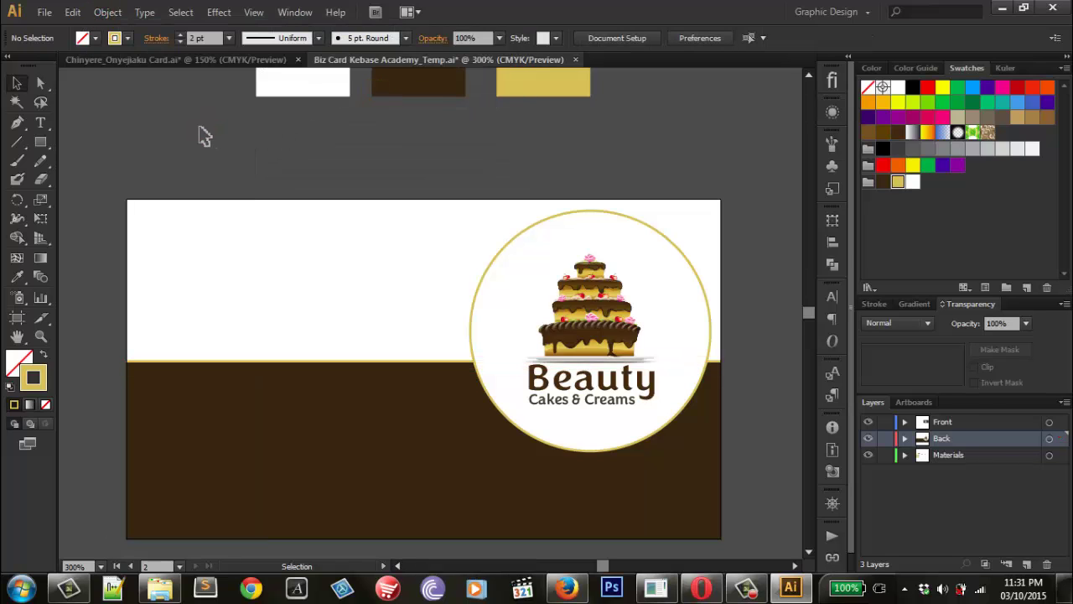
- Select the four bulleted service items and move them onto the back card
scroll(191, 134, down, 3)
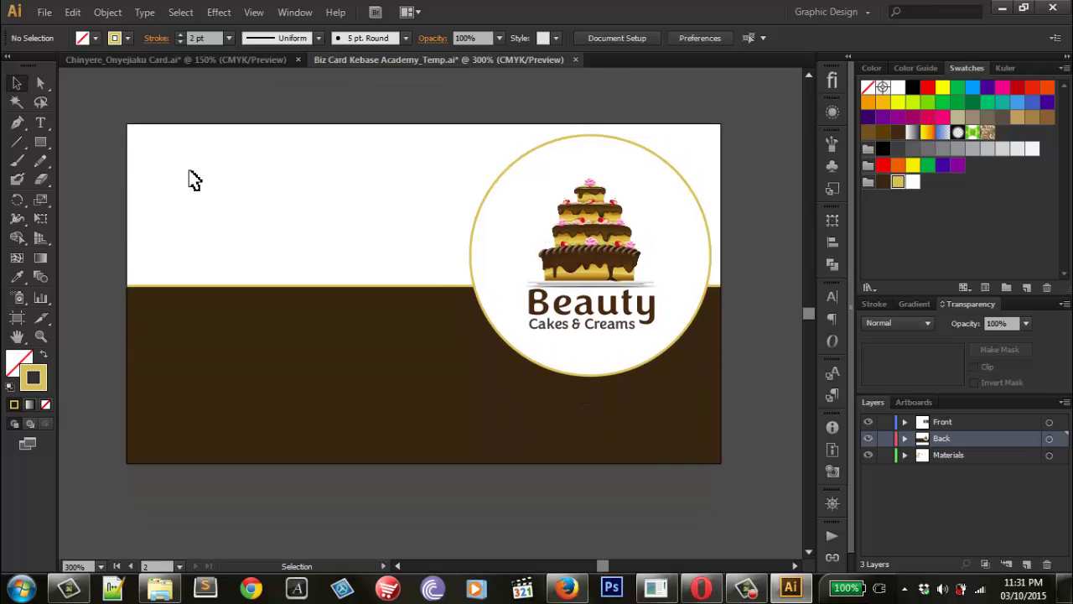
scroll(193, 176, up, 2)
scroll(194, 178, up, 1)
scroll(195, 180, up, 2)
scroll(193, 180, up, 2)
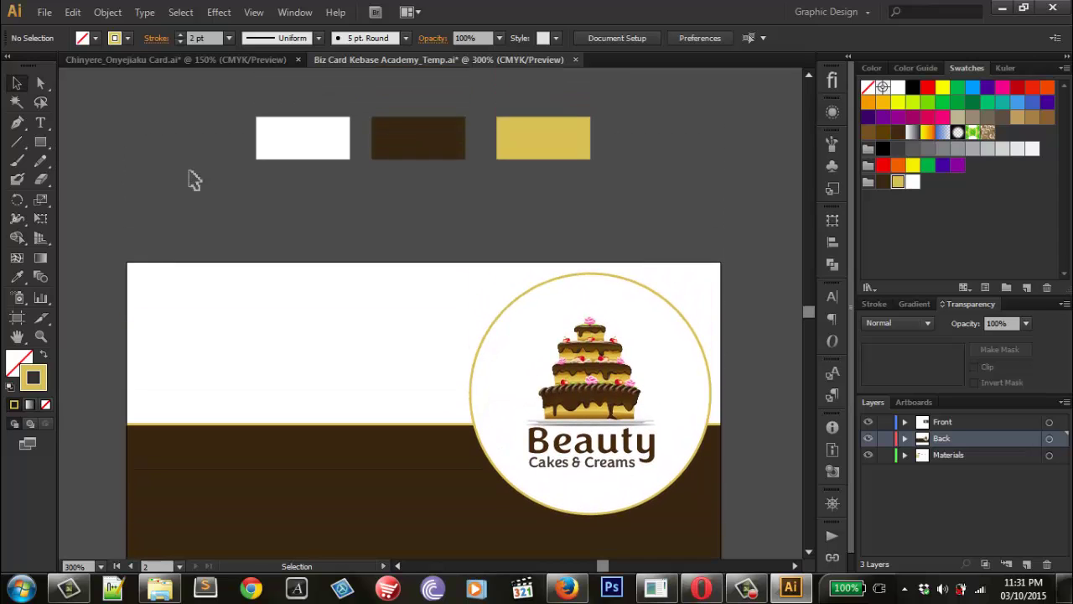
scroll(191, 179, down, 1)
scroll(191, 181, down, 4)
scroll(193, 189, down, 3)
scroll(193, 195, down, 2)
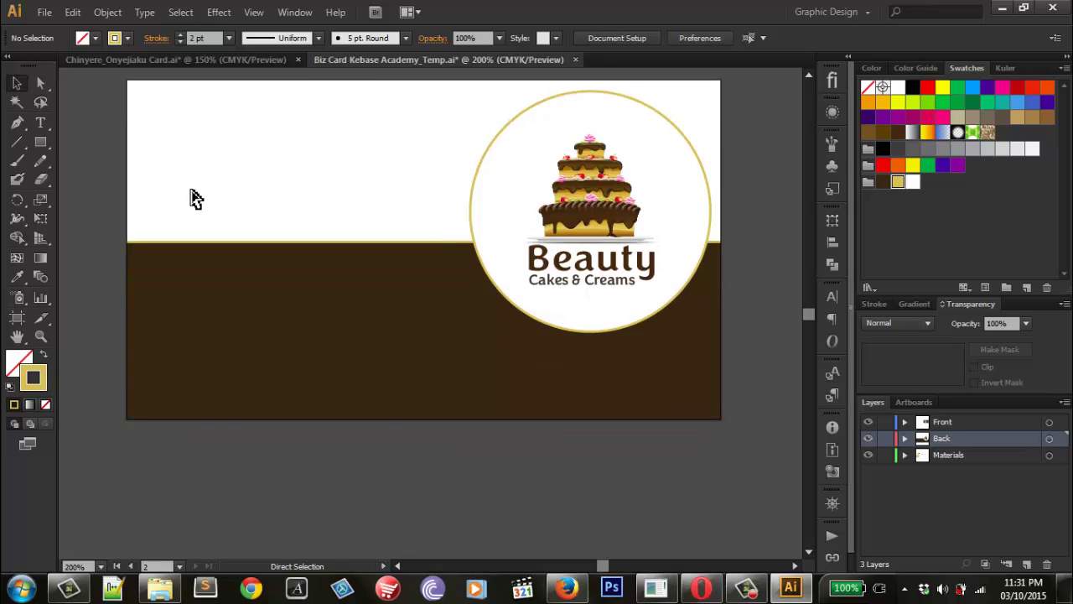
key(ctrl+minus)
scroll(235, 377, down, 3)
scroll(335, 436, down, 2)
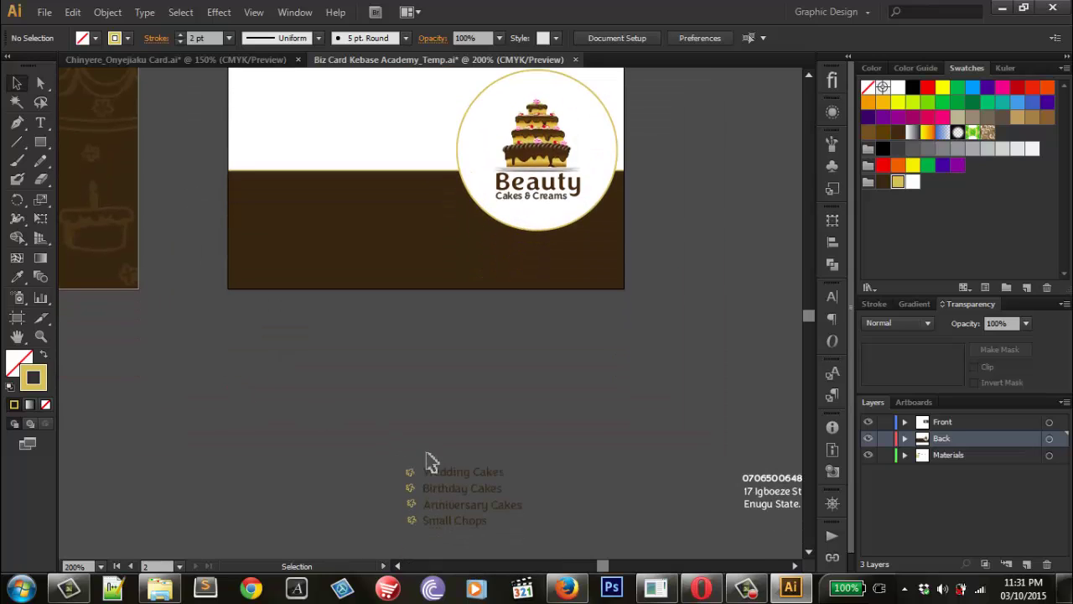
click(431, 474)
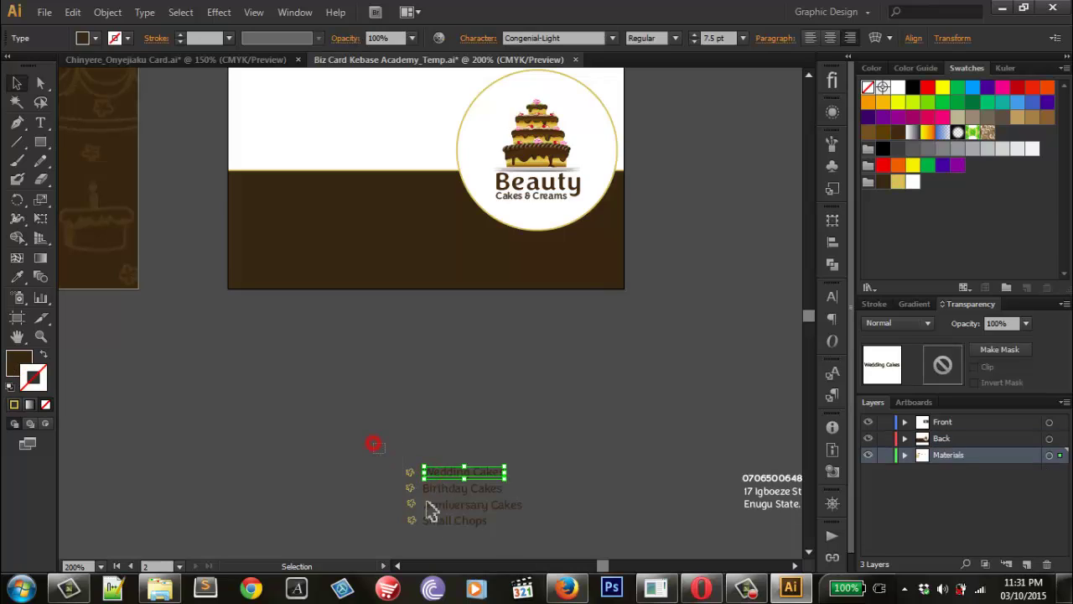
drag(431, 510, 520, 557)
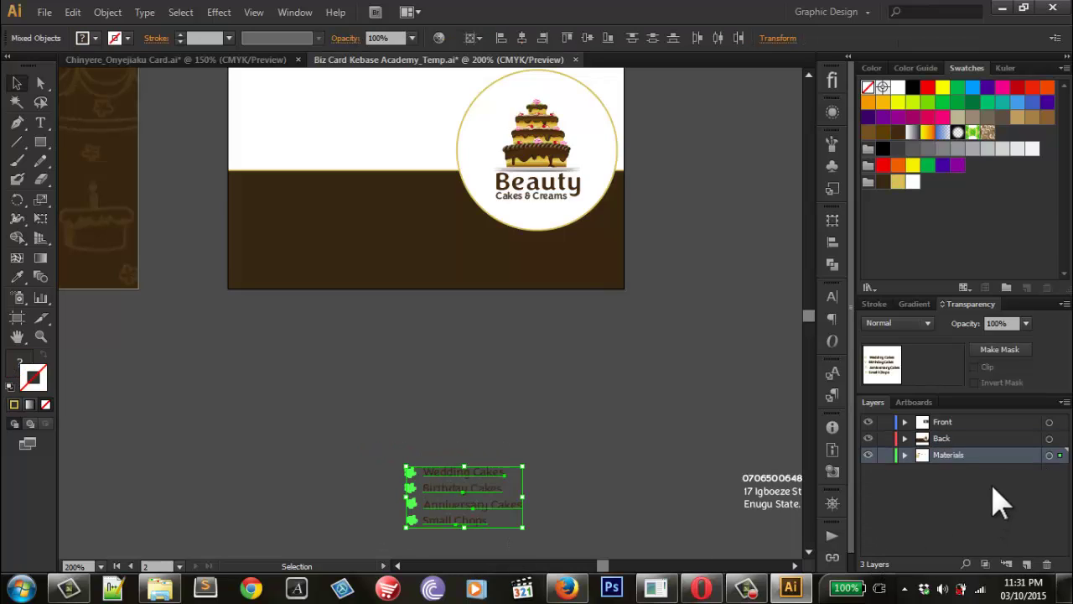
drag(1061, 445, 1060, 438)
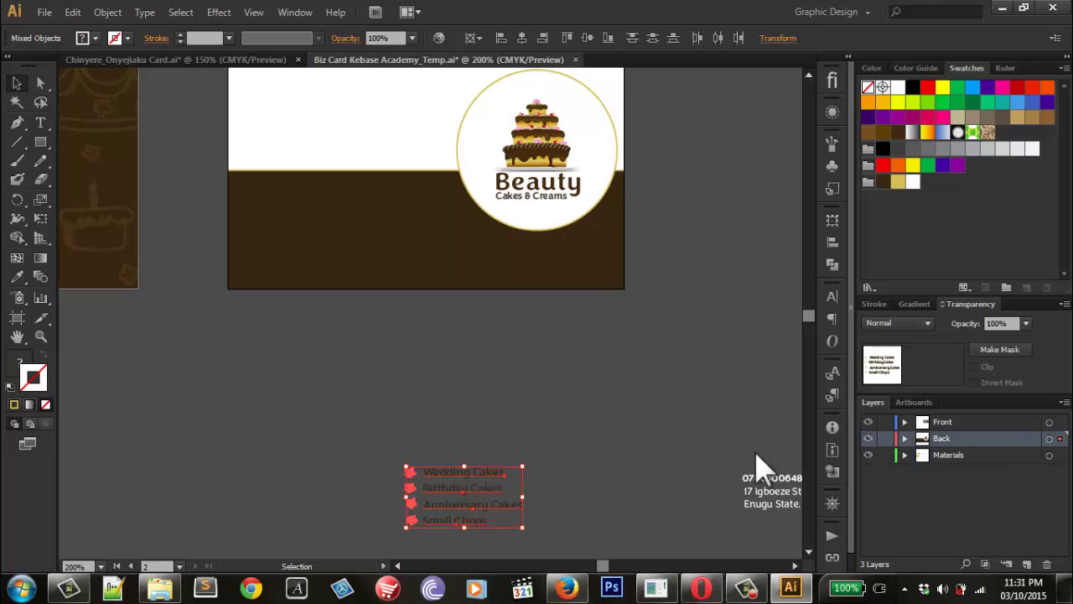
drag(449, 493, 309, 94)
- Position the services list at the upper-left, enlarge it slightly and nudge it down
scroll(309, 94, up, 1)
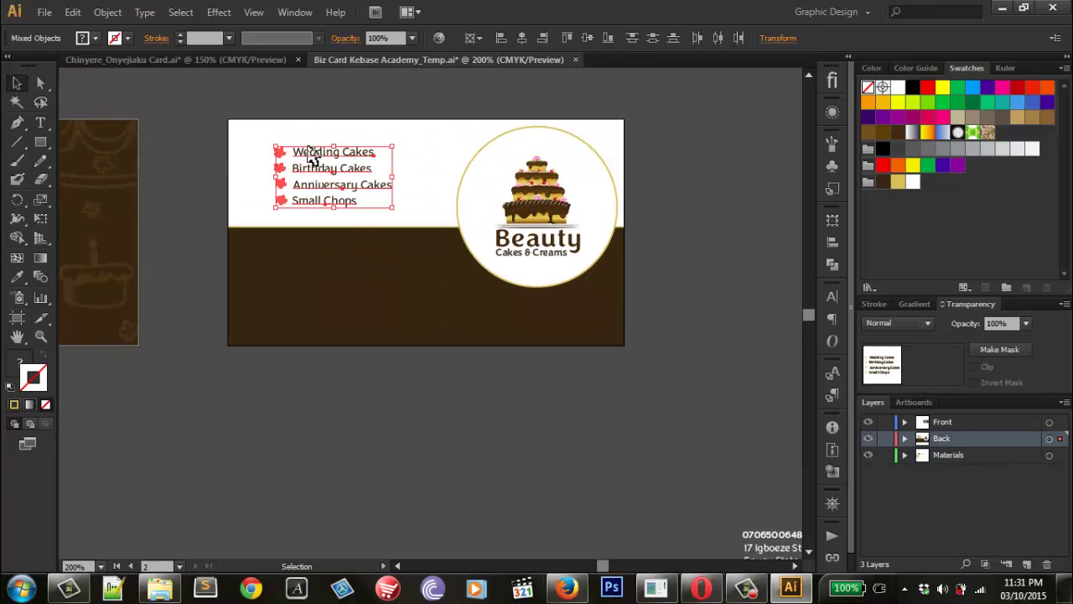
scroll(313, 163, up, 1)
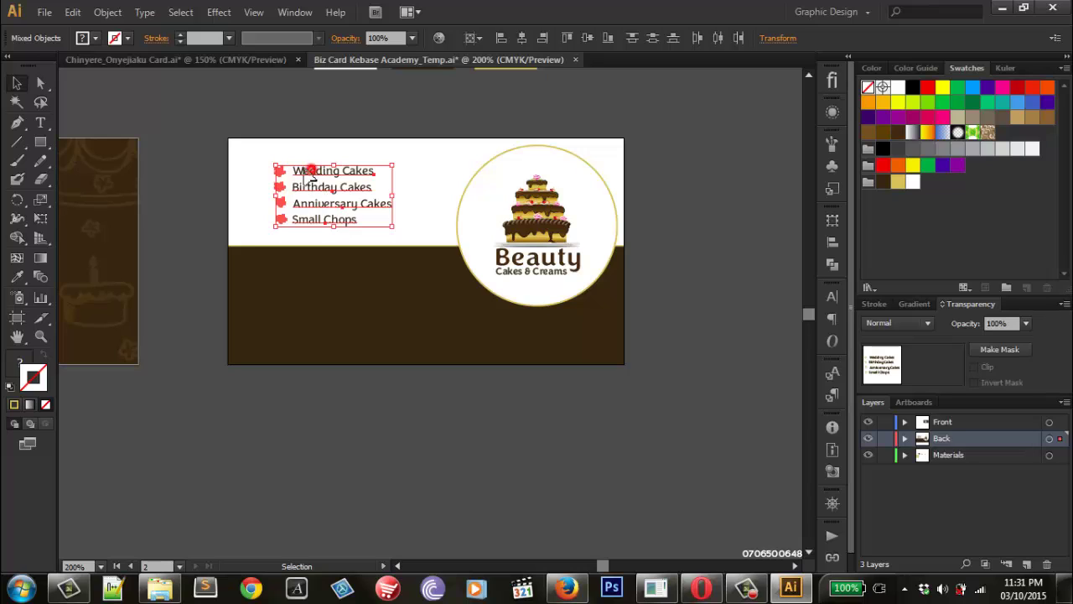
drag(308, 174, 295, 170)
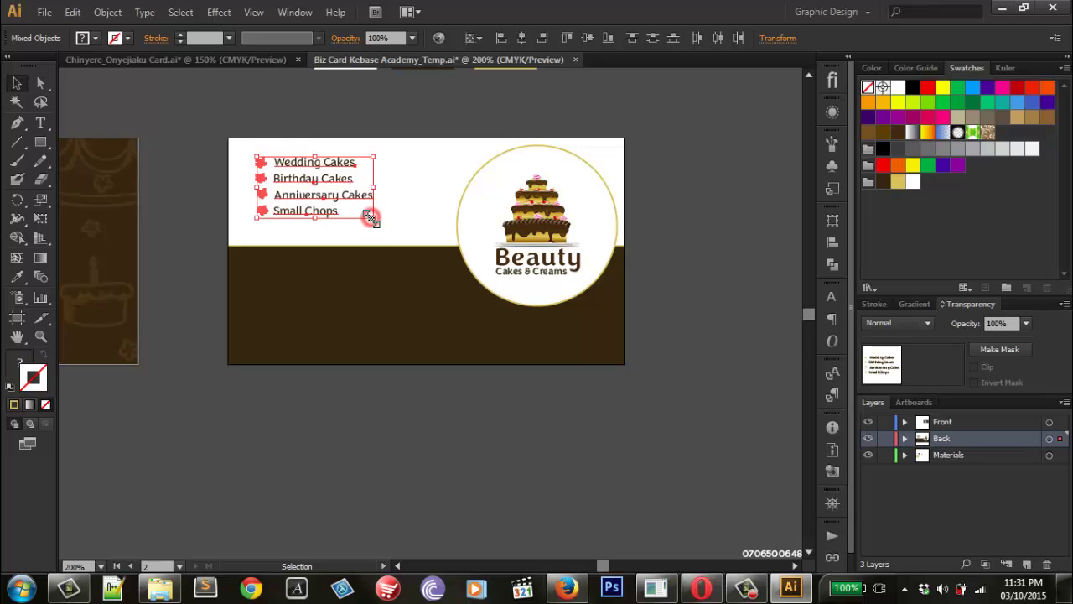
drag(370, 217, 377, 239)
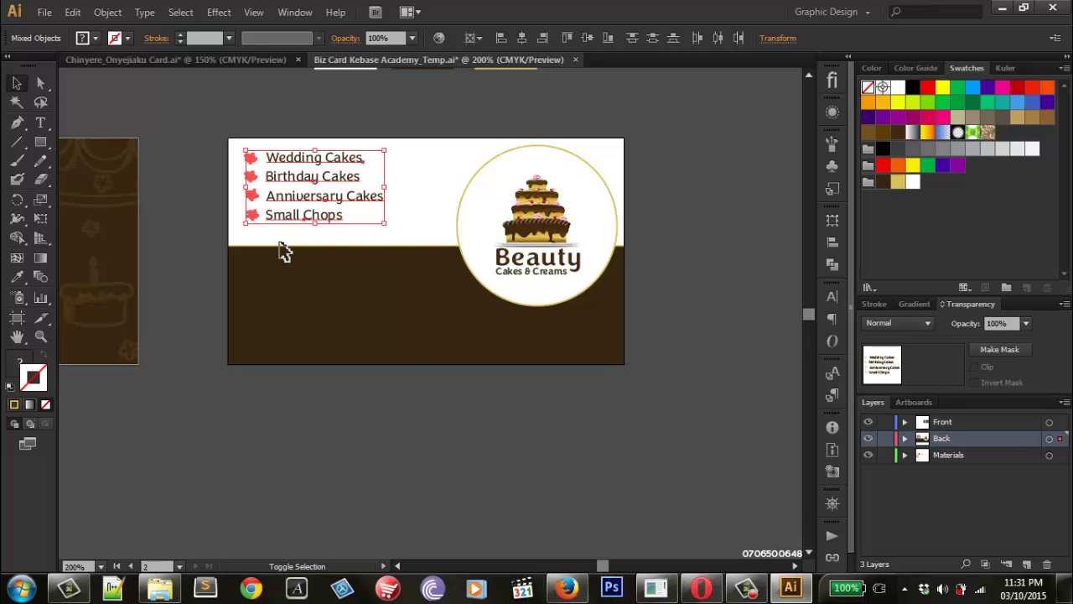
key(ctrl+z)
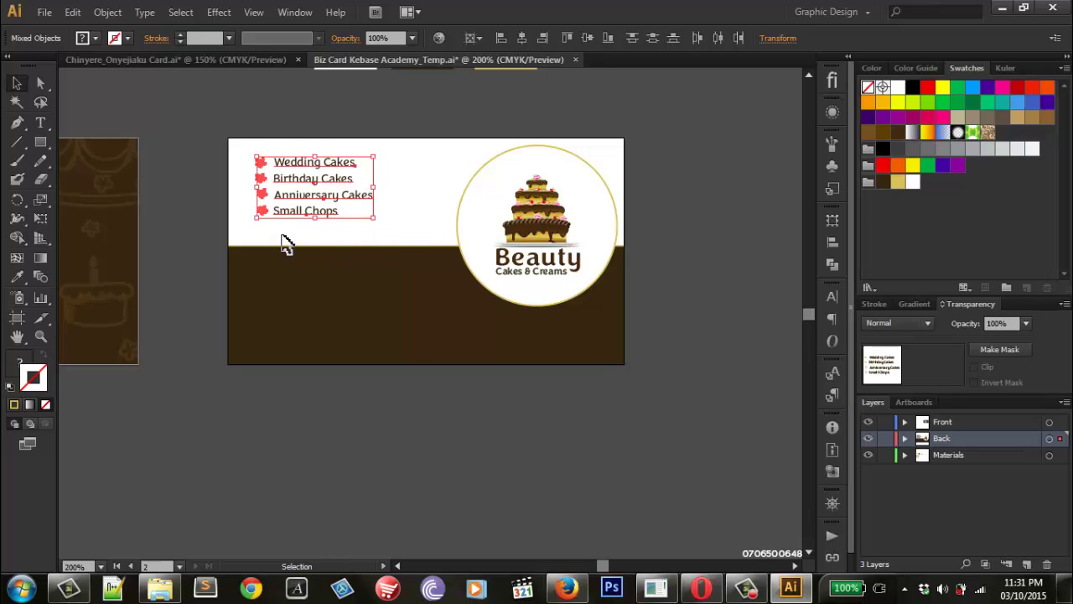
drag(370, 218, 377, 230)
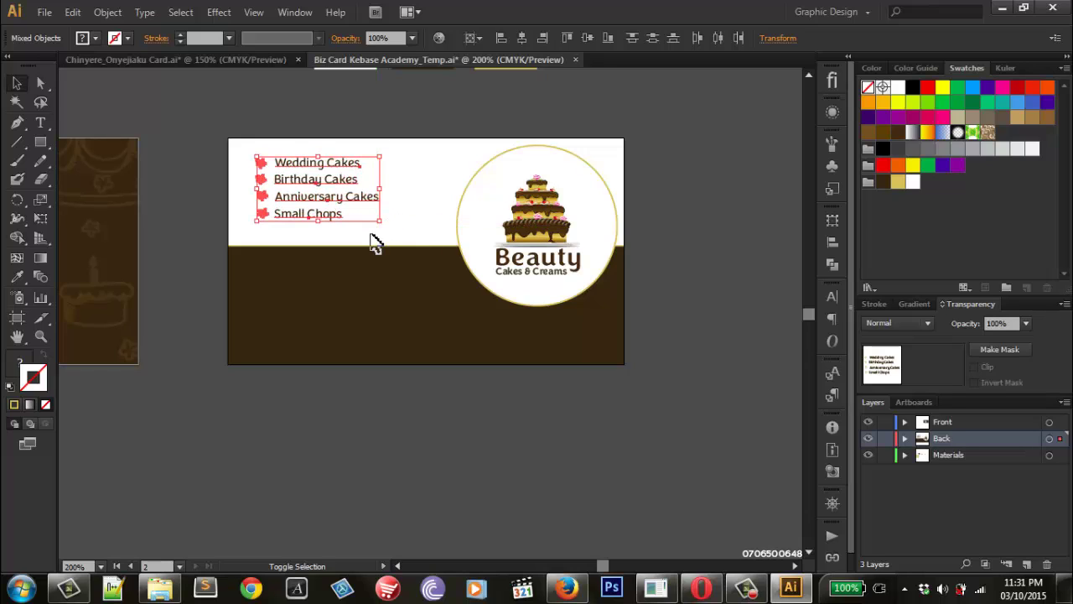
key(Down)
key(Down)
key(Down)
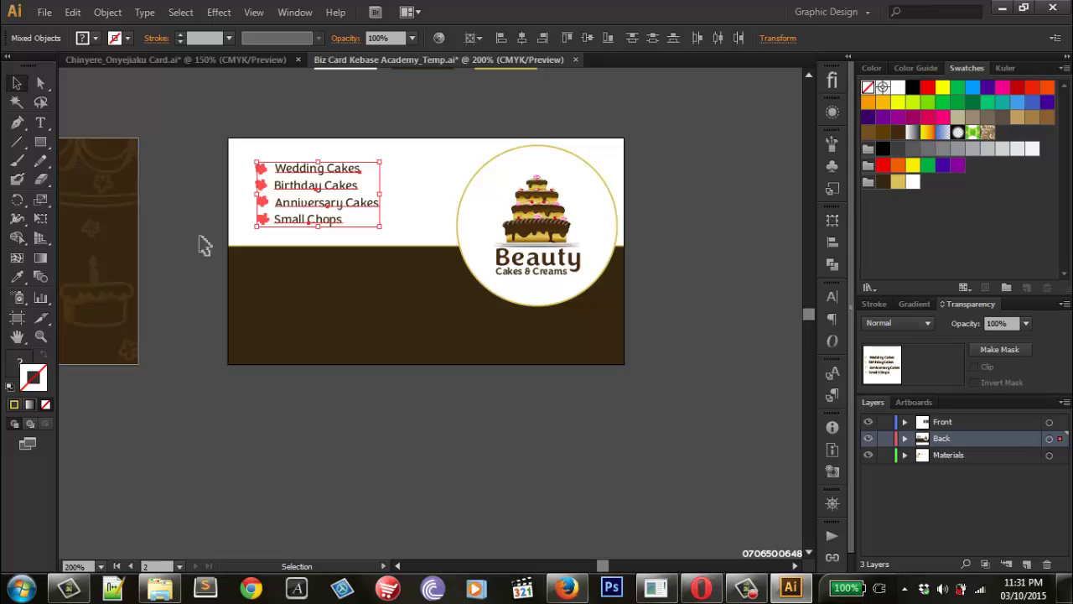
click(201, 241)
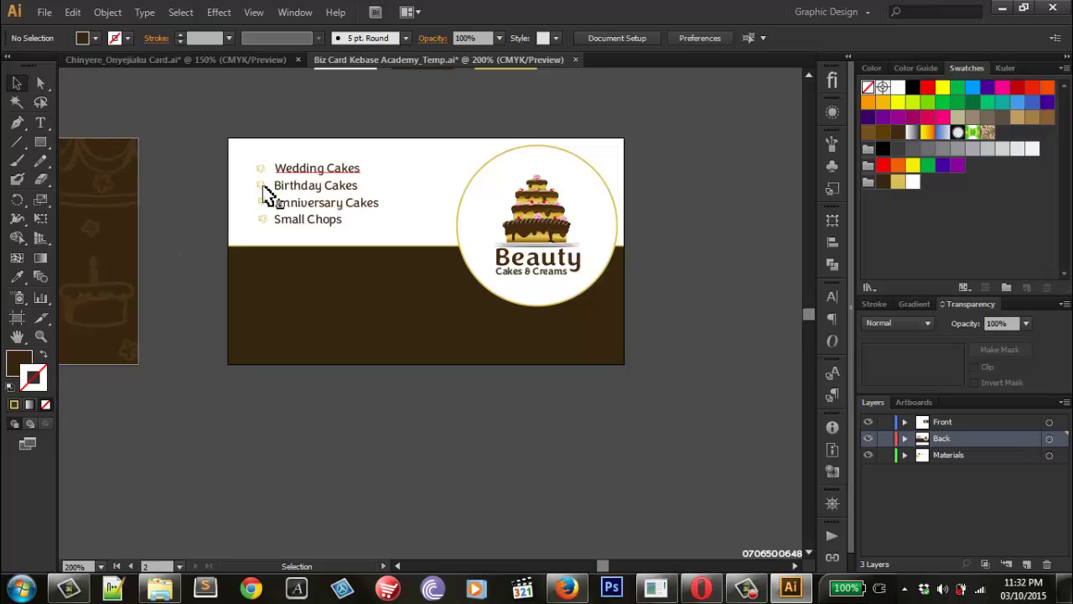
- Pan across to bring the front card into view
scroll(189, 232, up, 1)
scroll(162, 249, down, 1)
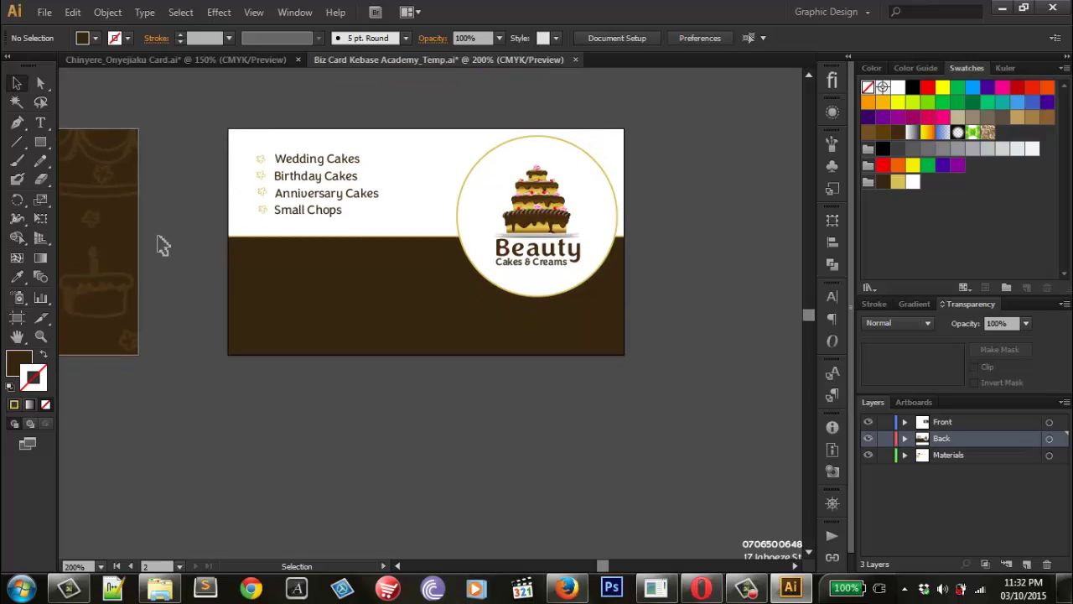
mouse_move(170, 247)
mouse_down()
mouse_move(400, 247)
mouse_move(378, 251)
mouse_up()
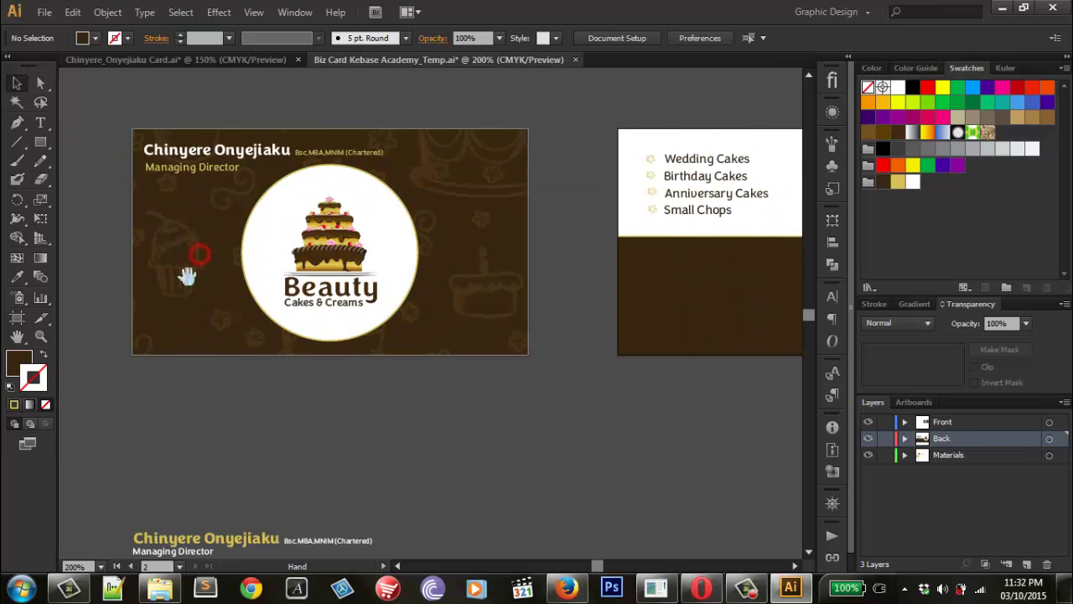
drag(187, 271, 300, 271)
drag(230, 276, 297, 276)
drag(206, 251, 297, 251)
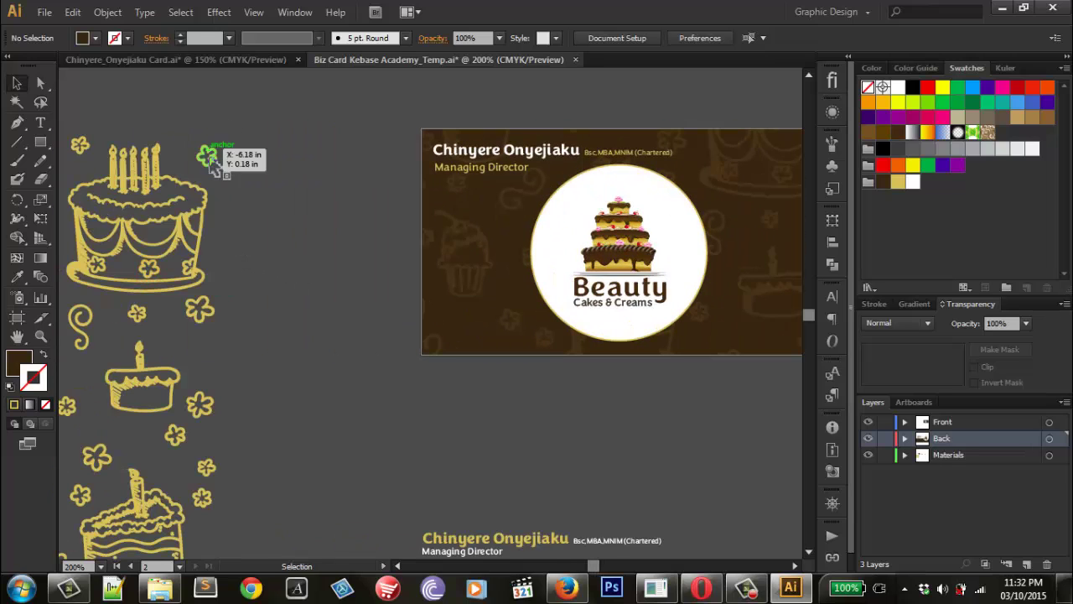
- Copy the small flower from the top right of the front card's doodle artwork
click(208, 156)
click(39, 83)
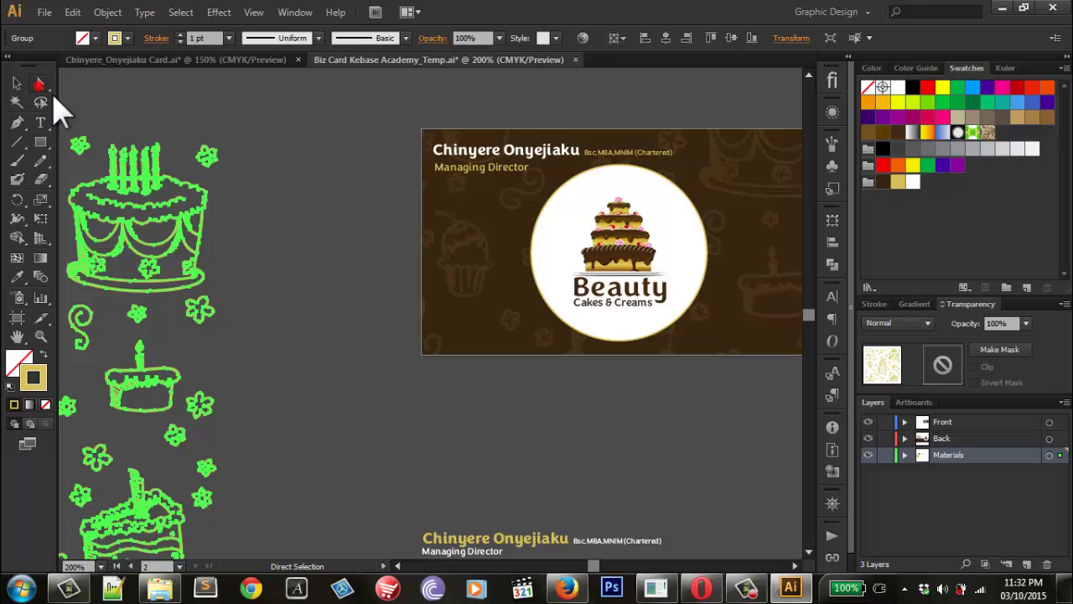
click(209, 159)
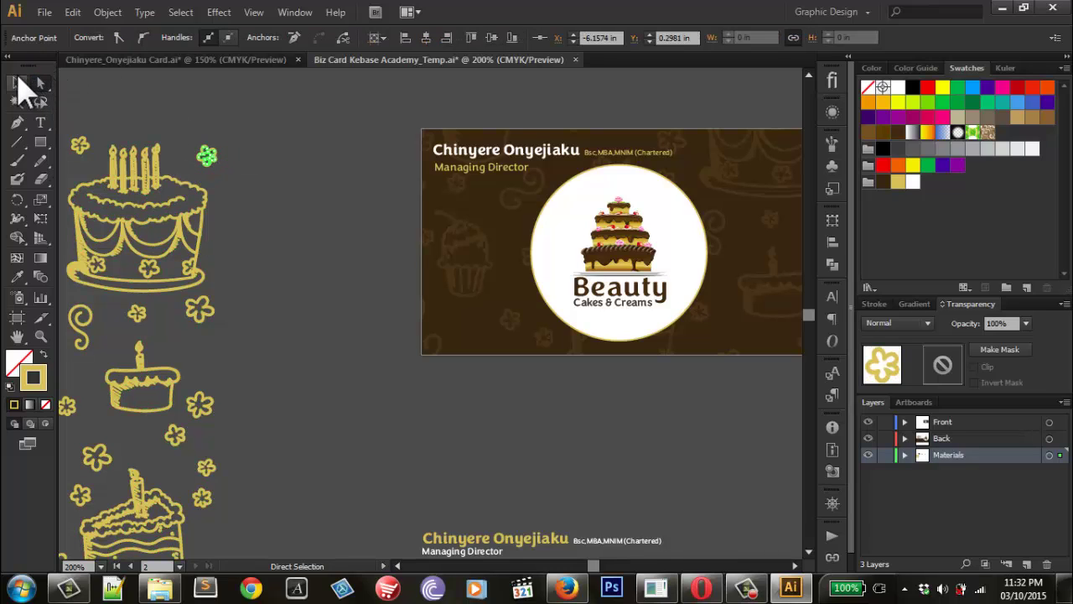
click(16, 83)
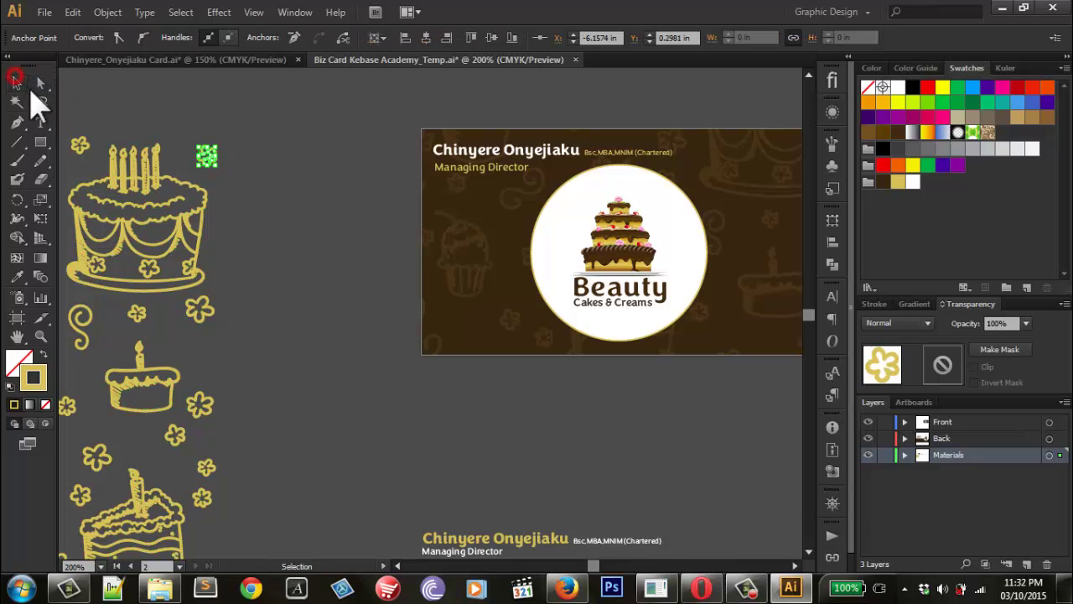
click(72, 12)
click(101, 88)
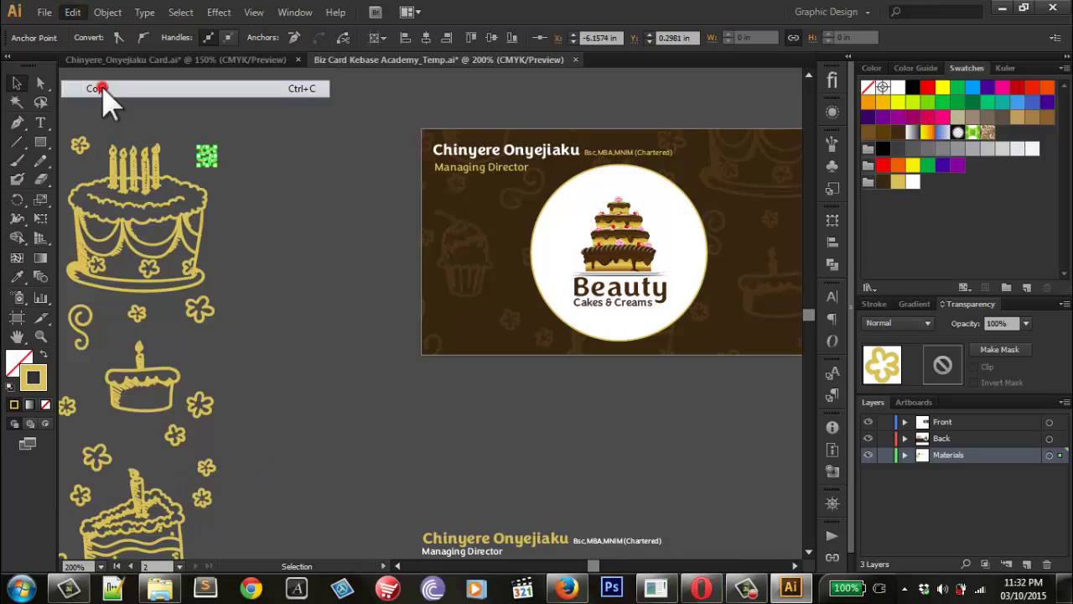
click(275, 160)
- Paste the flower in front on the Back layer and place it beside Wedding Cakes
mouse_move(663, 319)
mouse_down()
mouse_move(511, 268)
mouse_move(479, 323)
mouse_up()
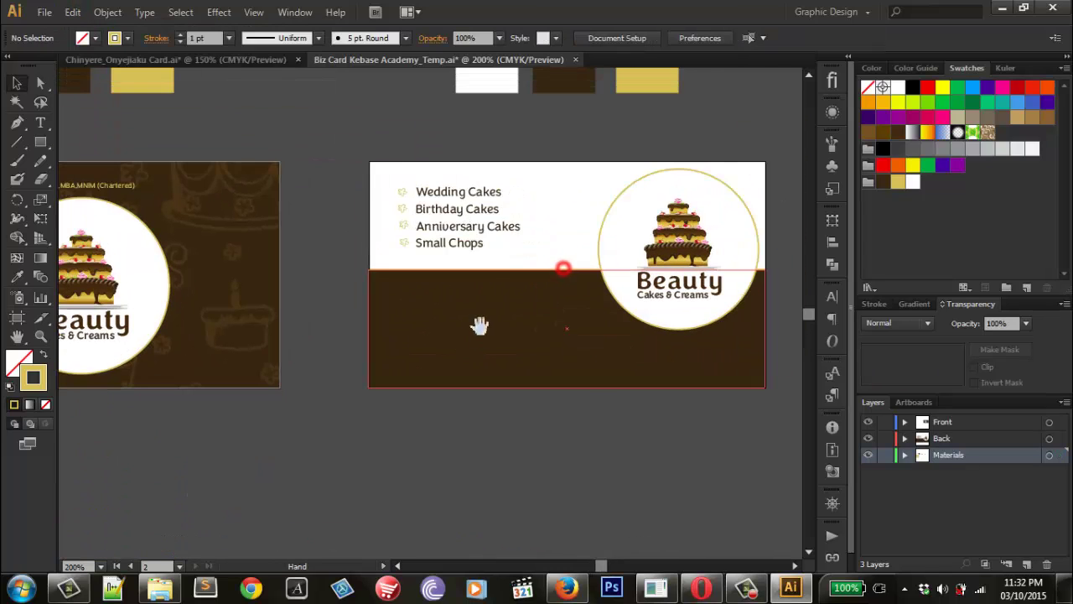
click(72, 12)
click(140, 107)
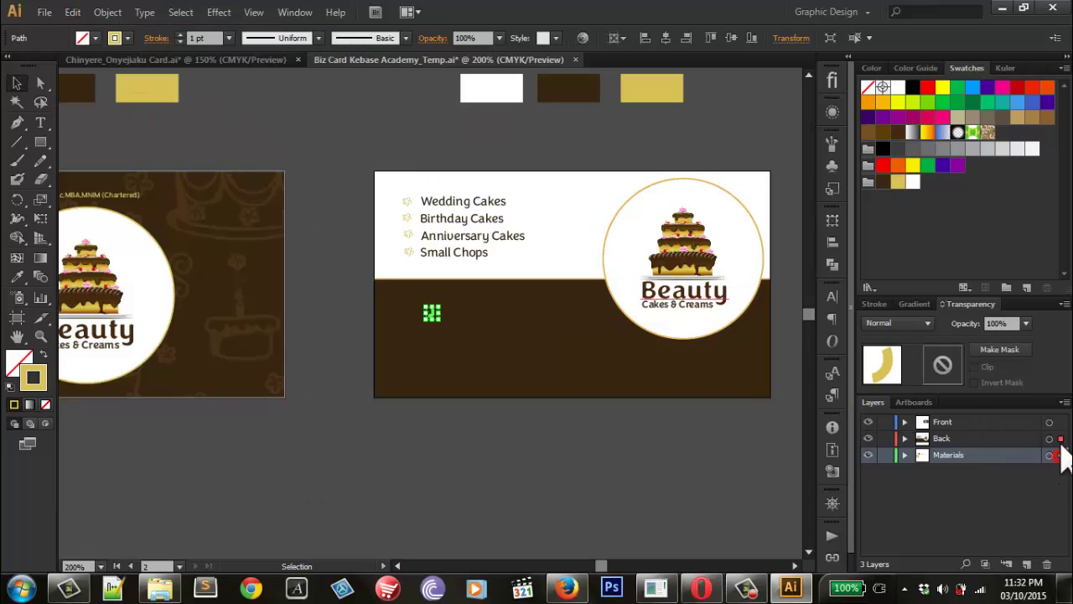
drag(1060, 456, 1061, 439)
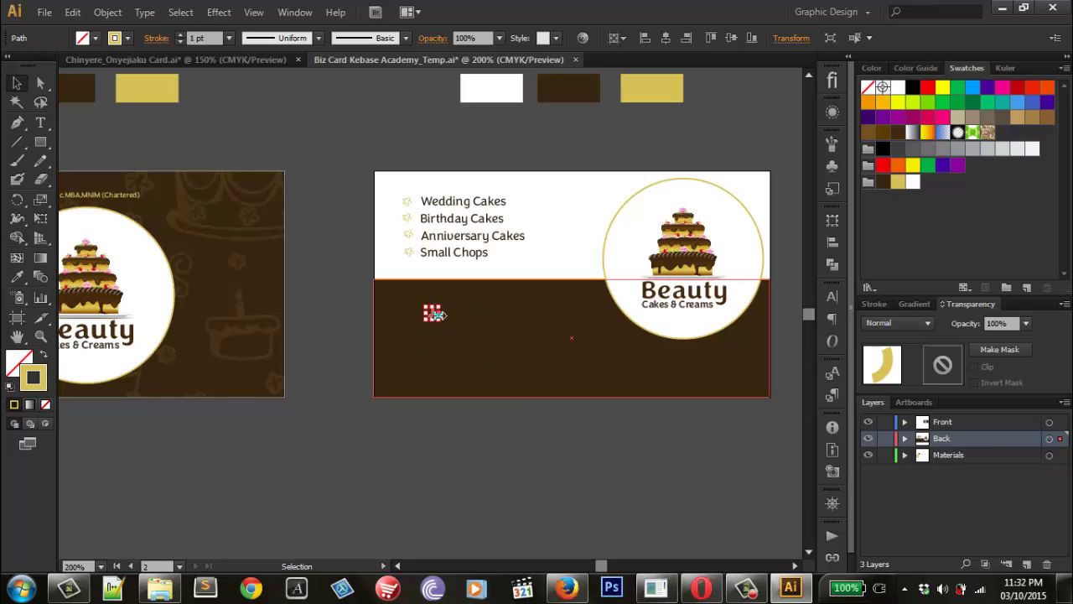
drag(436, 314, 435, 324)
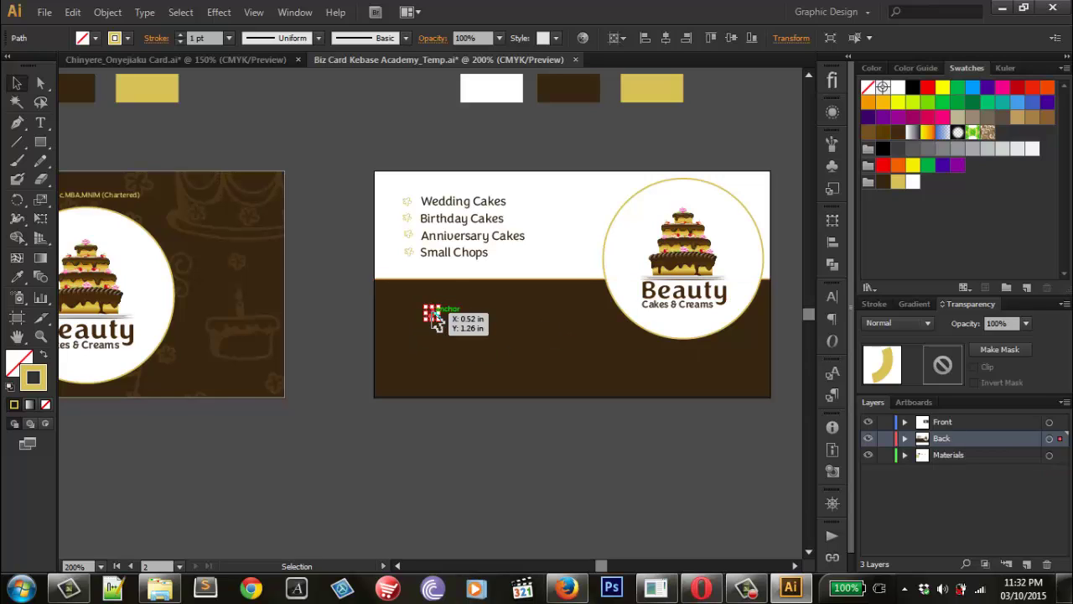
drag(435, 324, 555, 208)
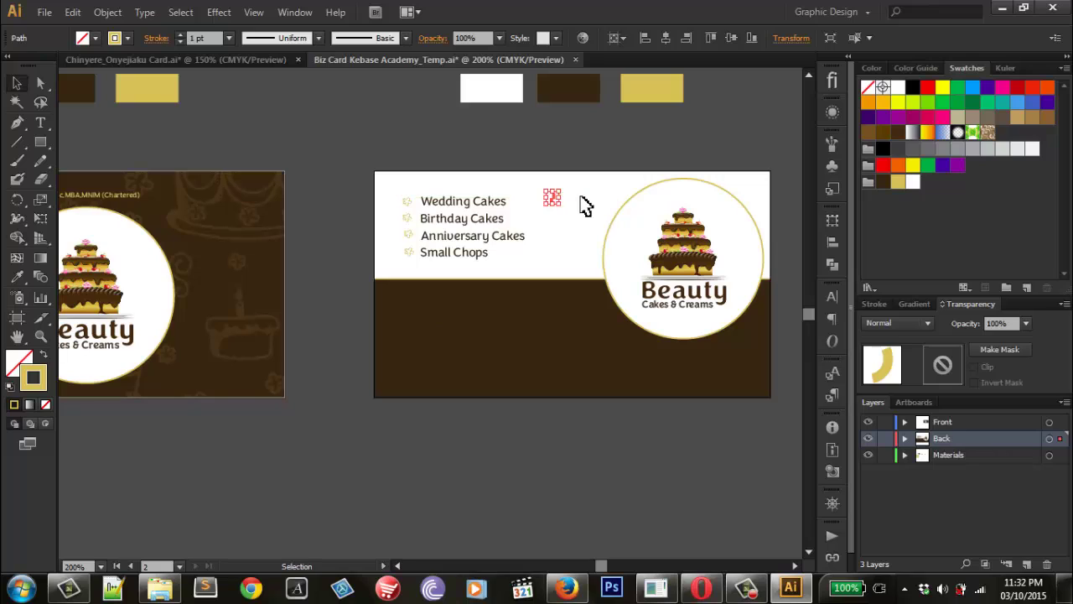
click(581, 194)
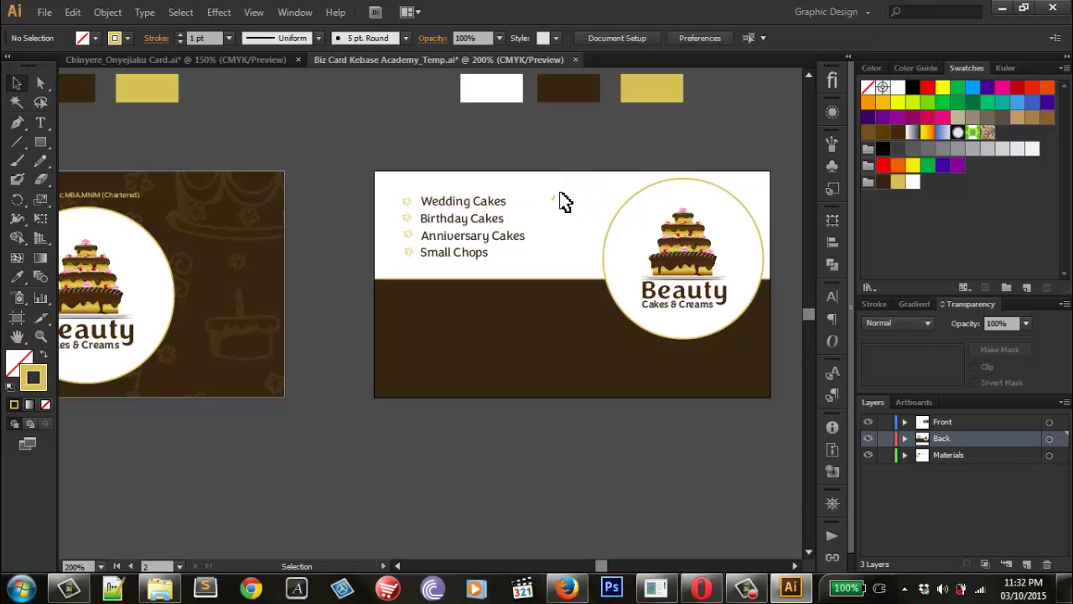
click(557, 205)
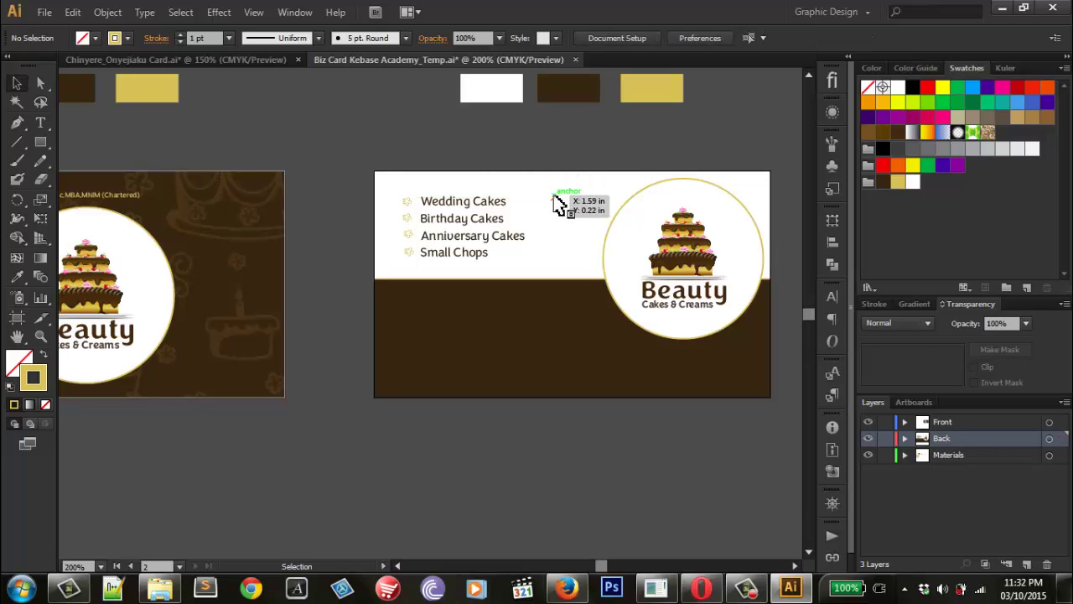
click(564, 140)
- Copy one small flower from the cake-pattern group in isolation mode
drag(257, 313, 542, 280)
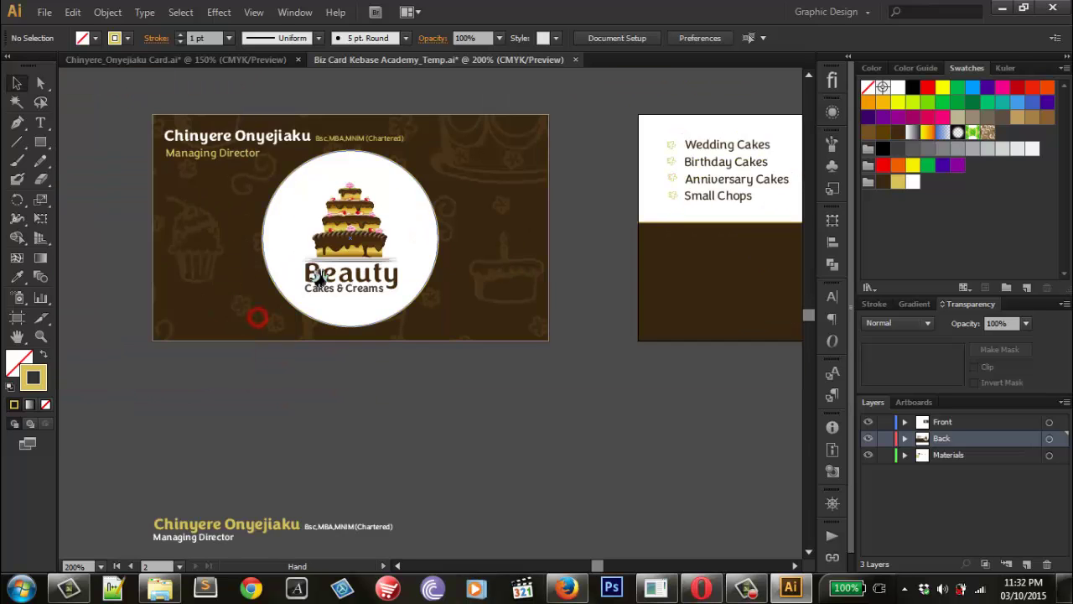
drag(389, 280, 426, 294)
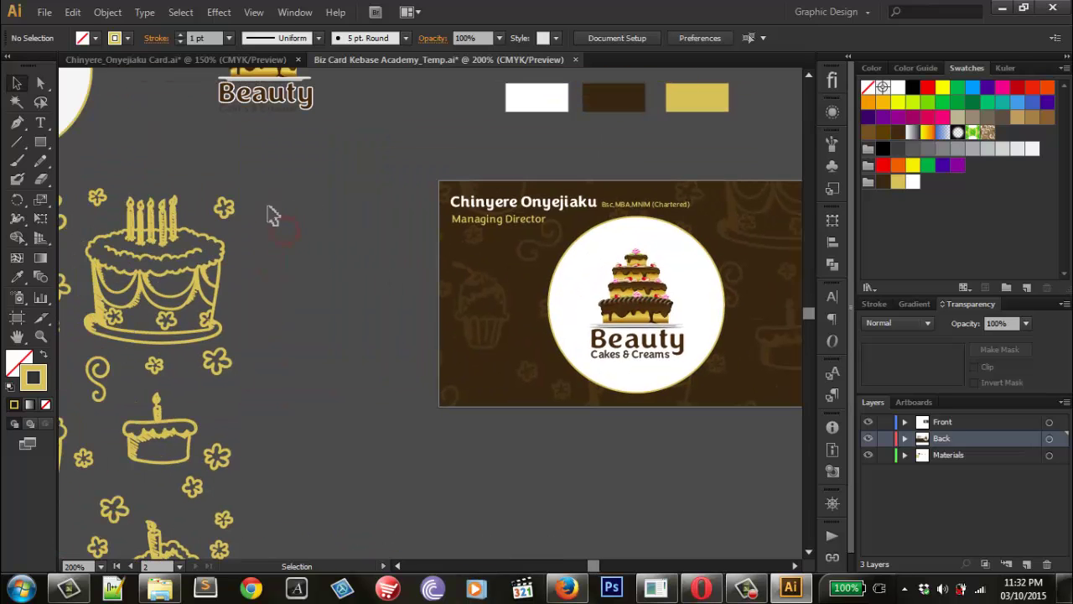
drag(225, 208, 243, 223)
double_click(224, 210)
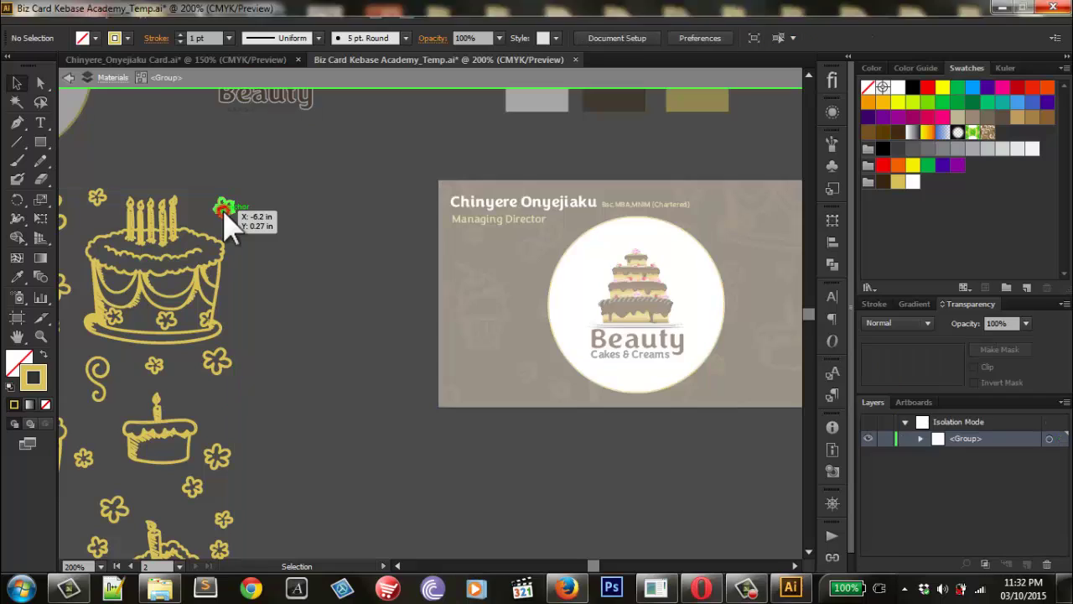
click(227, 210)
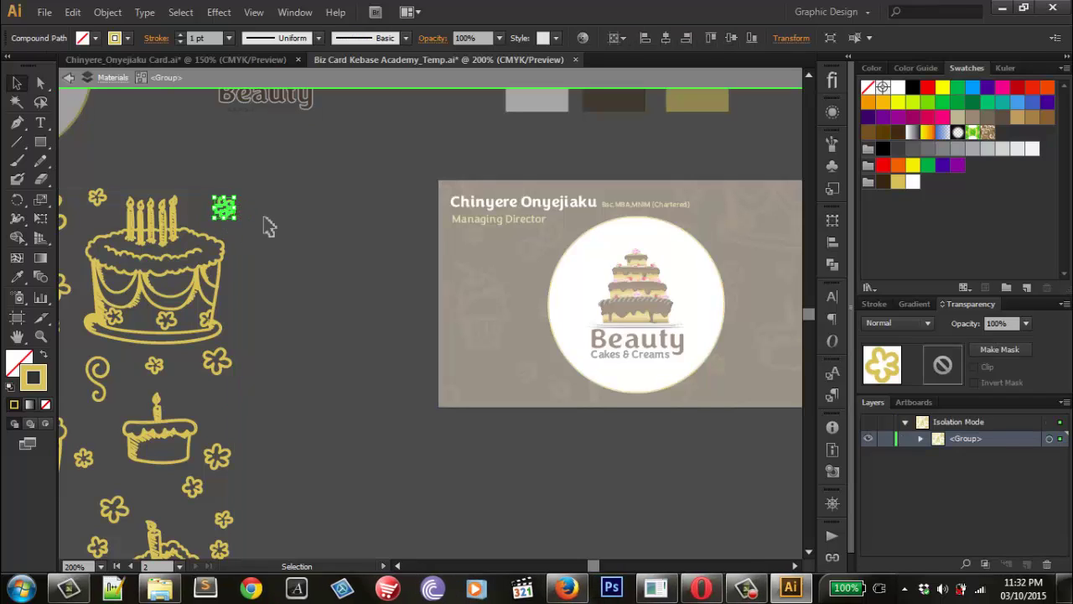
click(73, 11)
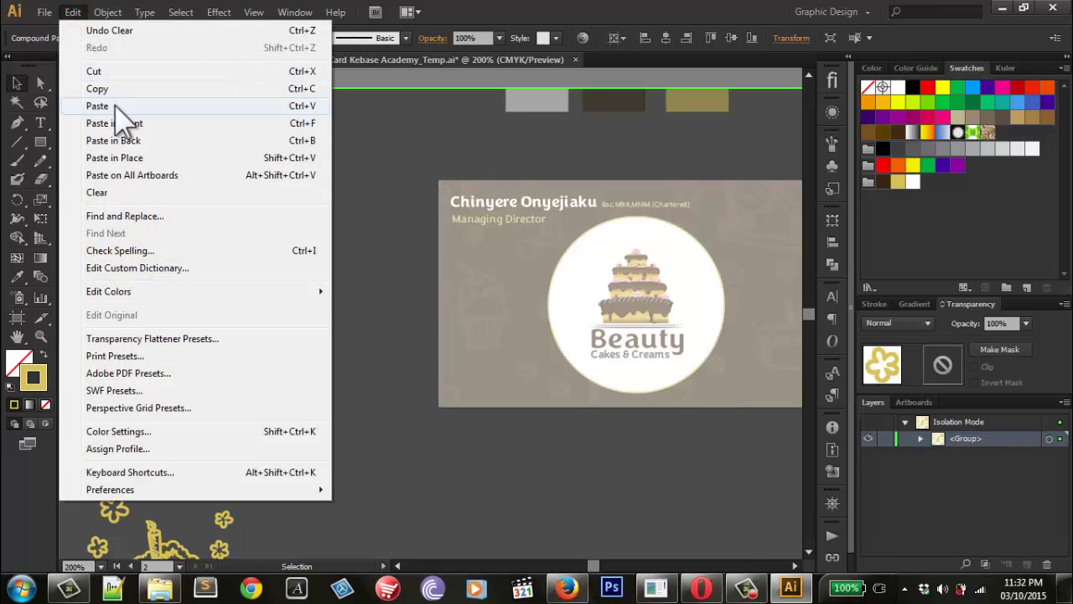
click(112, 88)
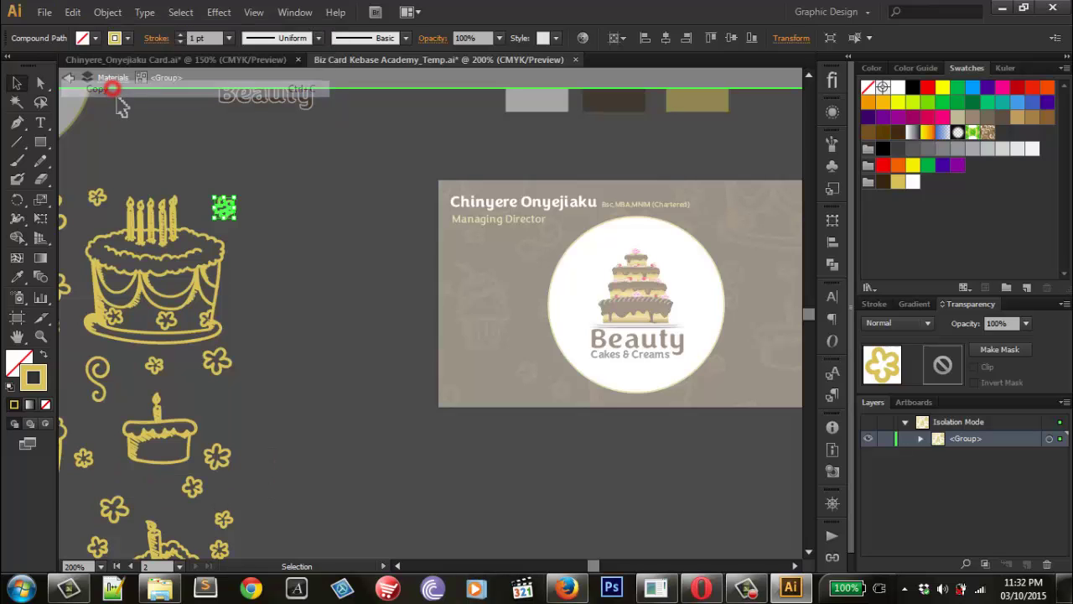
- Exit isolation mode, return to the card's back, and target the Back layer
click(70, 78)
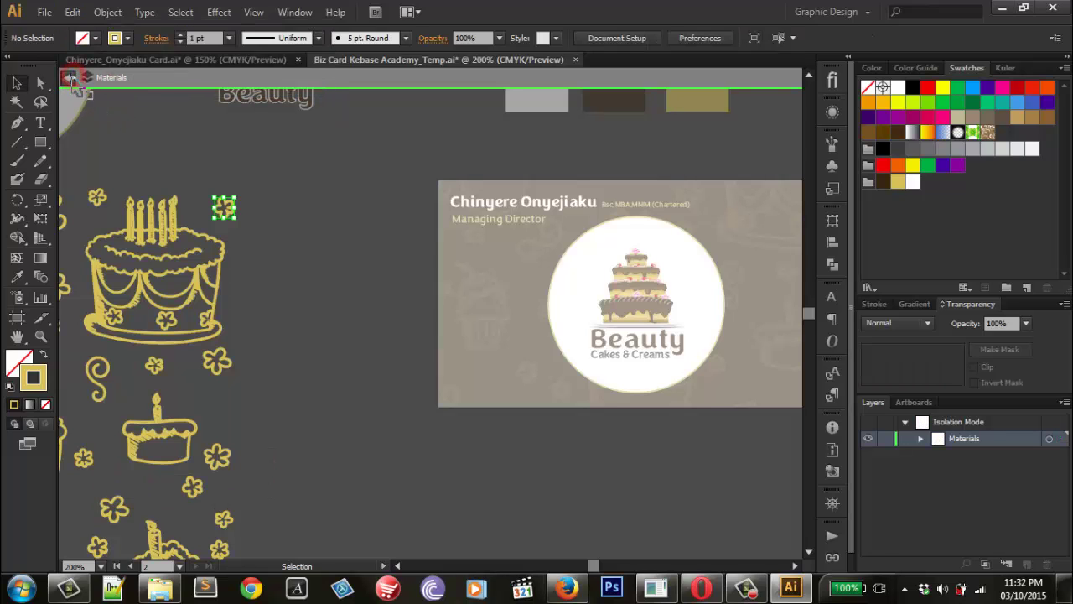
click(69, 78)
click(349, 197)
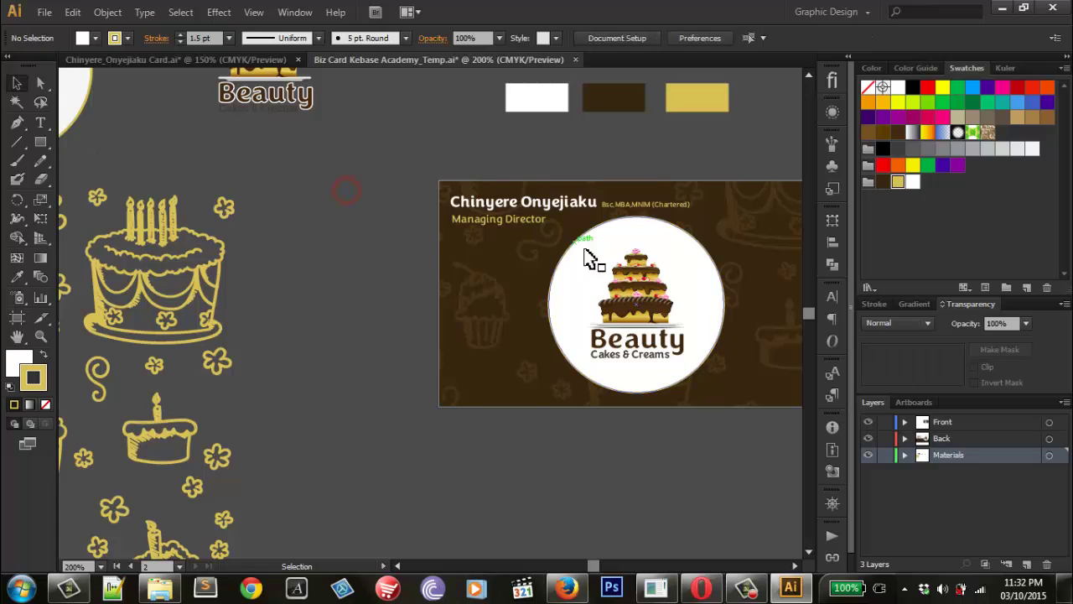
mouse_move(599, 252)
mouse_down()
mouse_move(451, 212)
mouse_move(426, 221)
mouse_up()
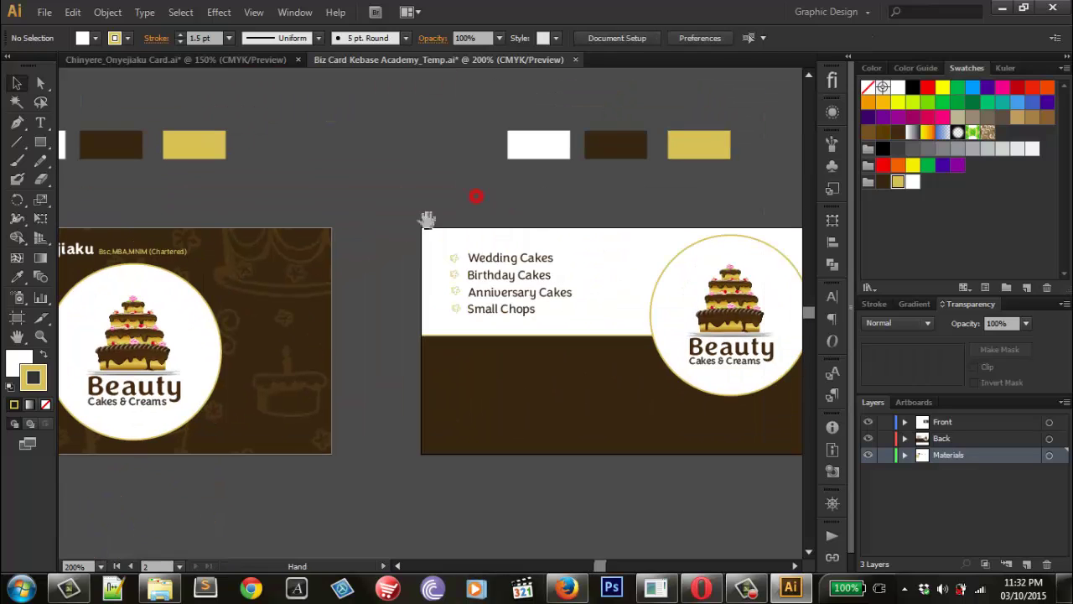
click(1005, 437)
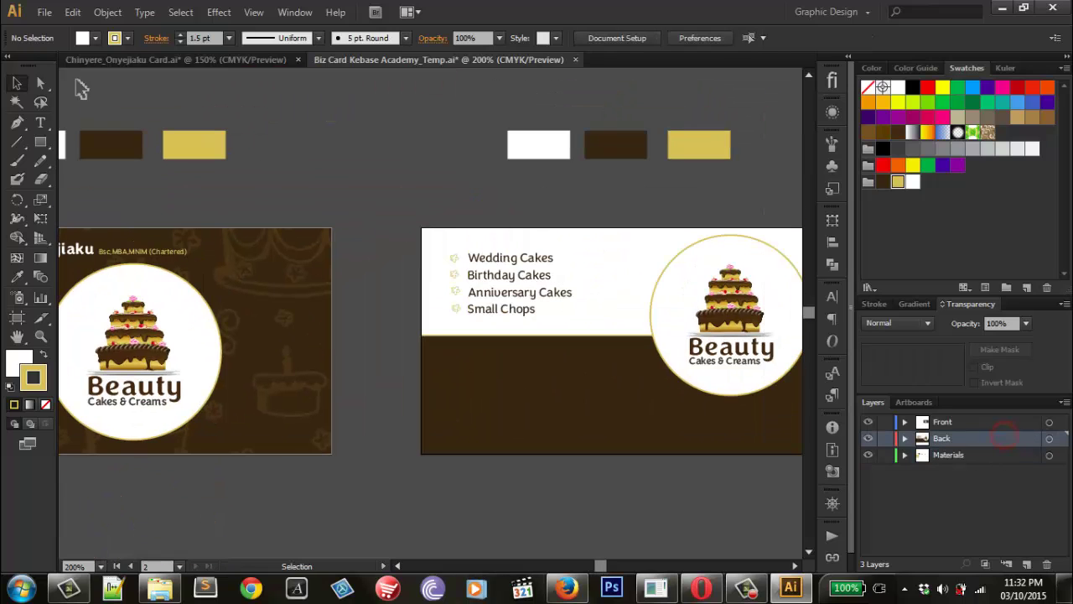
click(73, 12)
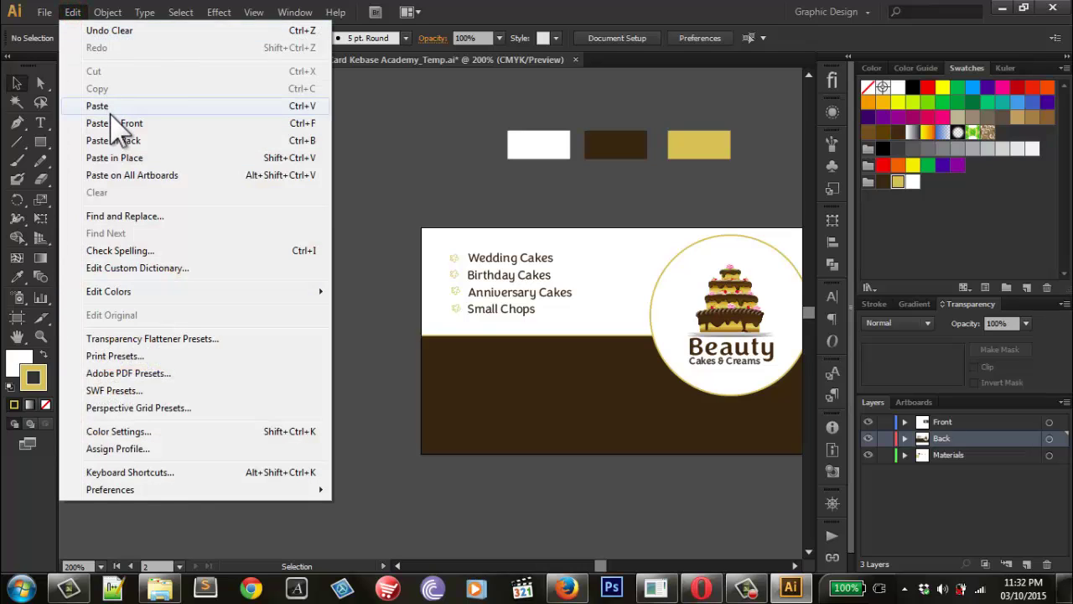
- Paste the flower to the right of 'Wedding Cakes' and shrink it to a tiny size
click(105, 107)
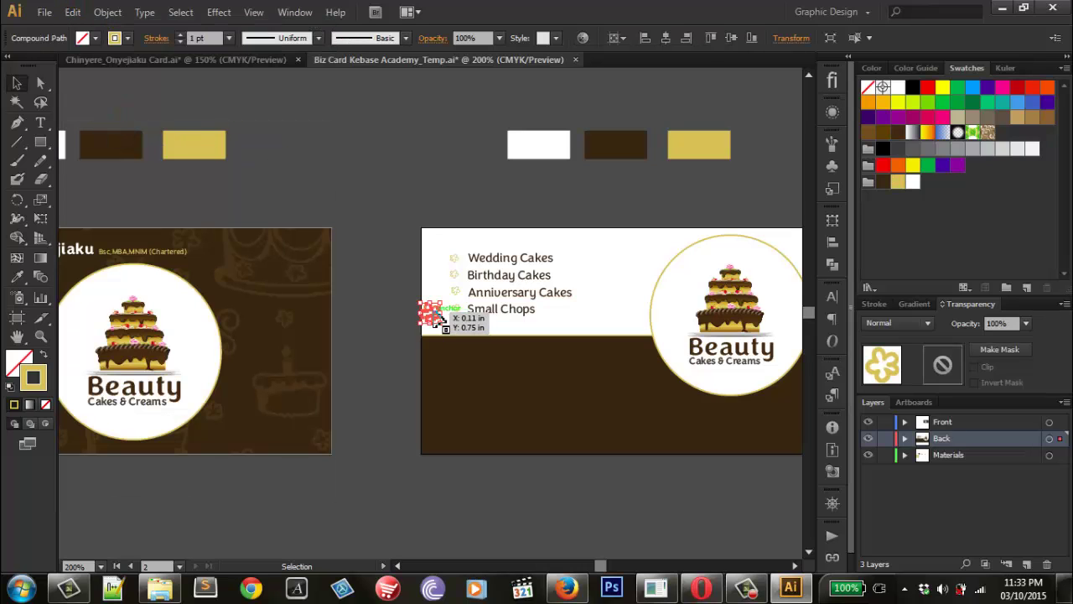
drag(442, 314, 590, 252)
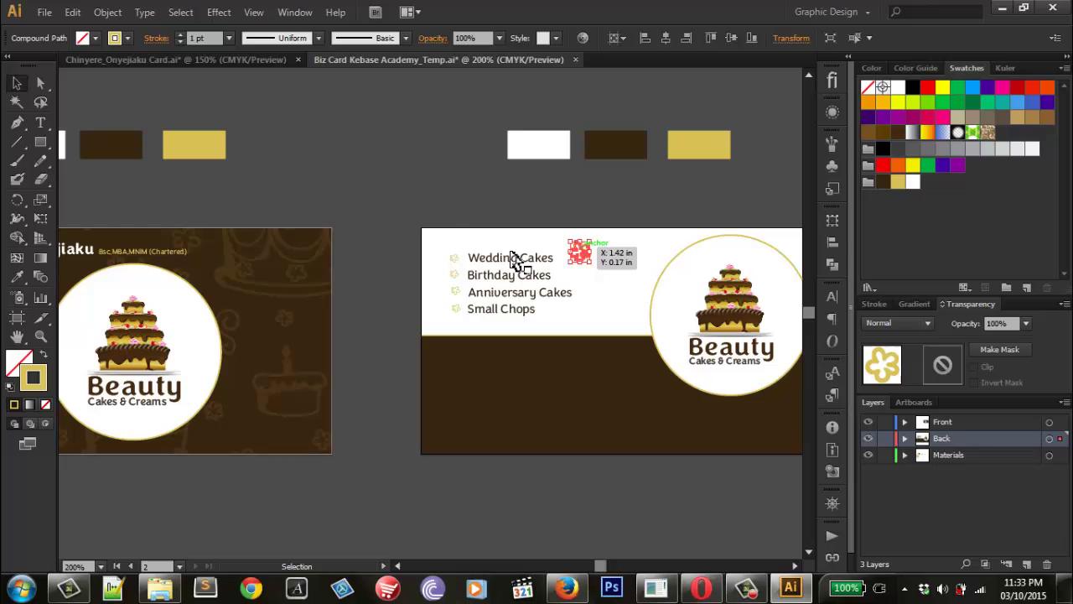
click(408, 171)
click(585, 256)
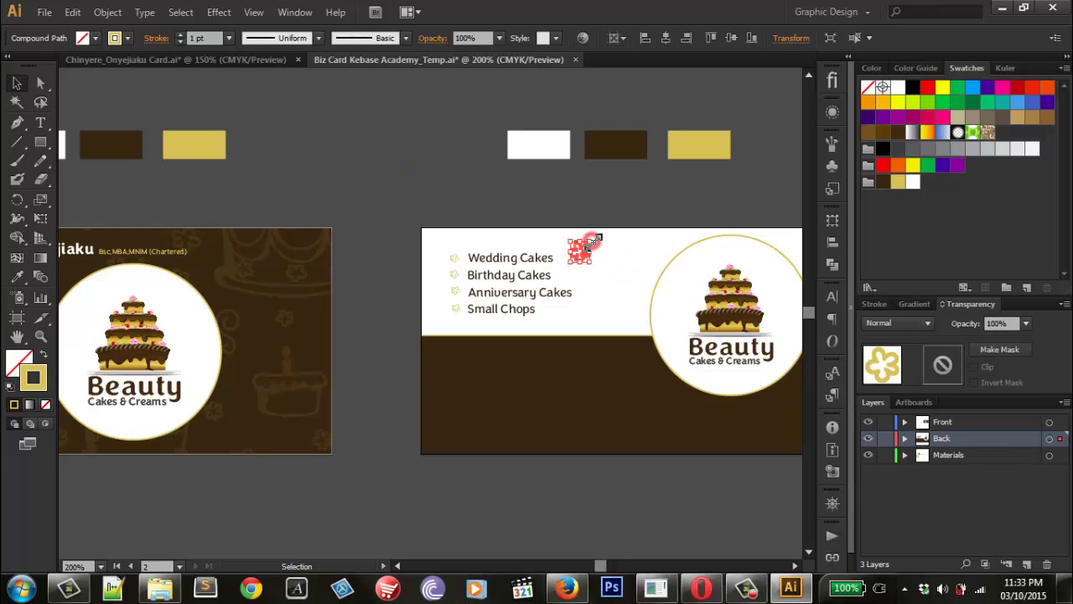
drag(594, 240, 590, 243)
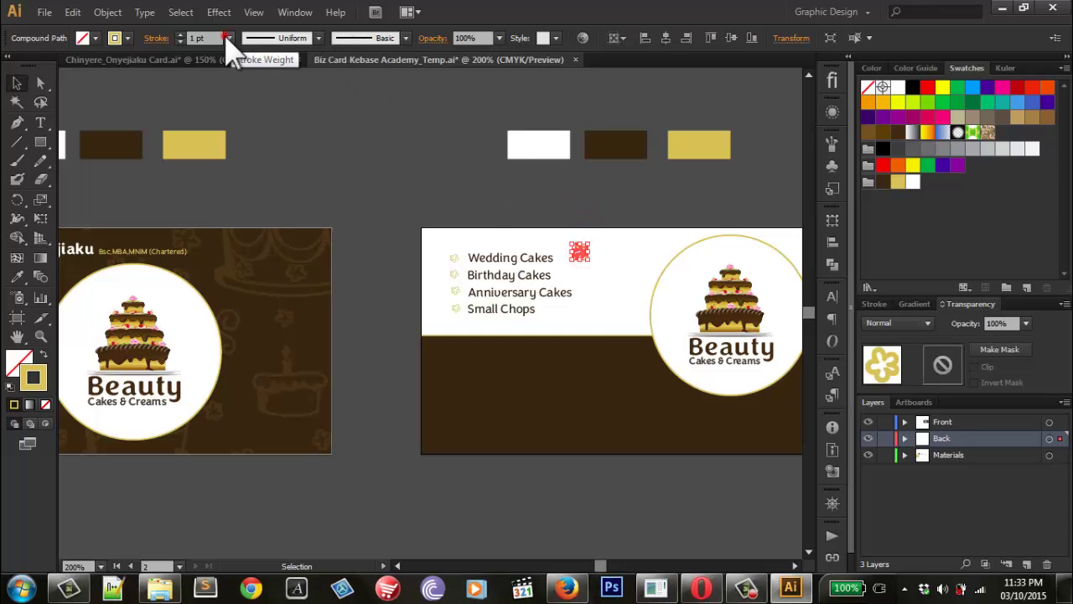
- Thin the flower's stroke weight to 0.25 pt
click(228, 38)
click(250, 75)
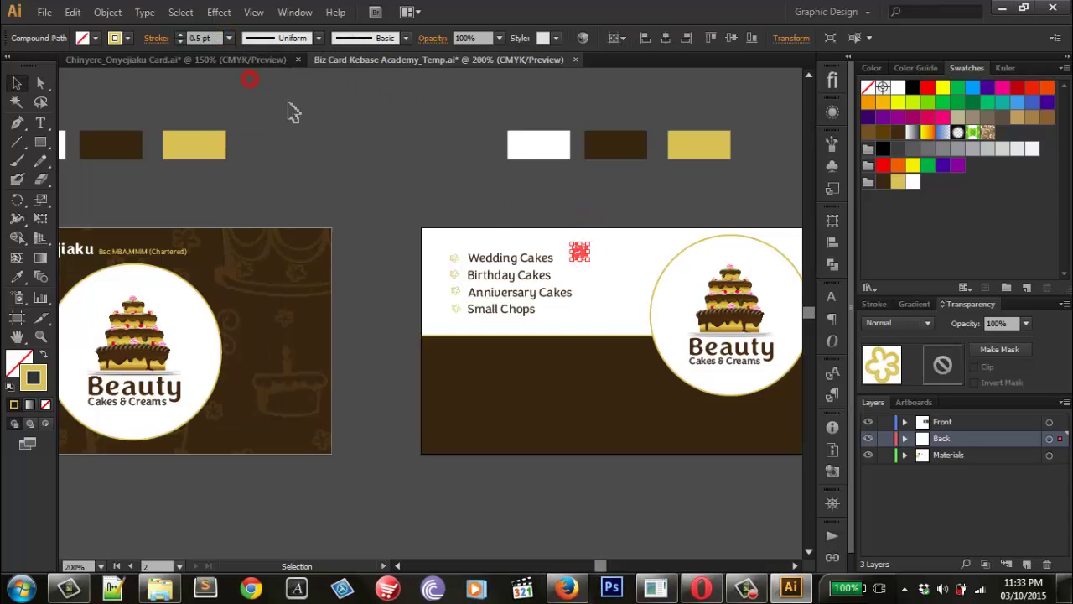
click(383, 153)
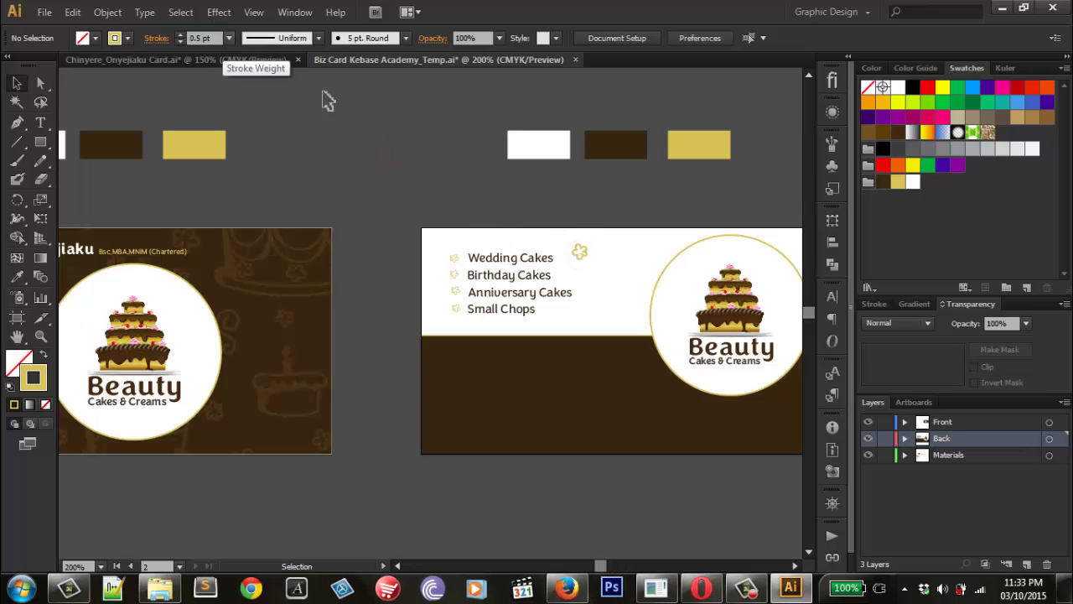
click(587, 257)
click(229, 38)
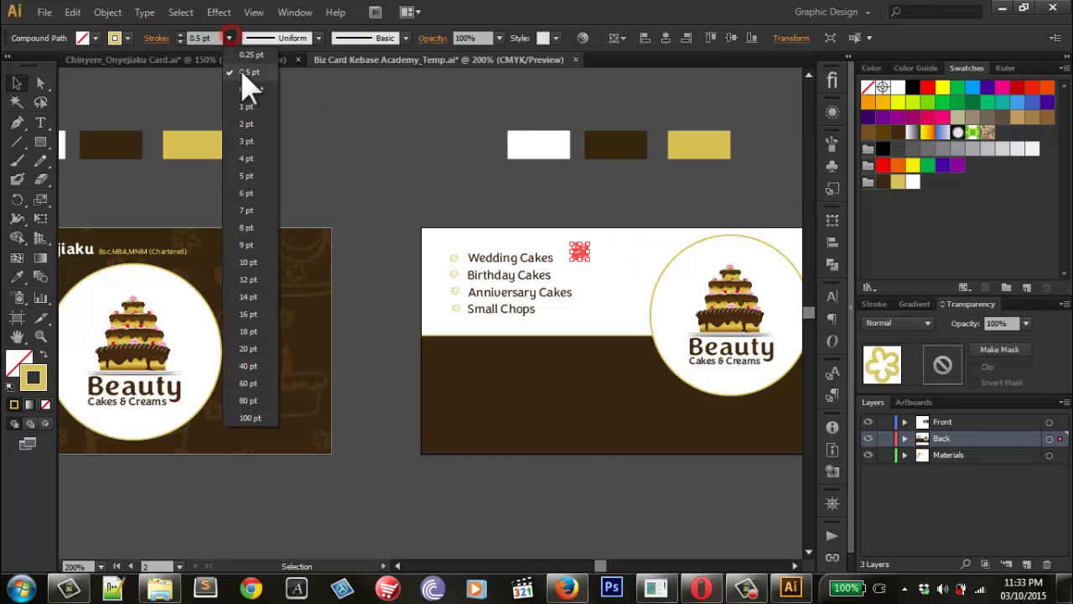
click(247, 56)
click(403, 169)
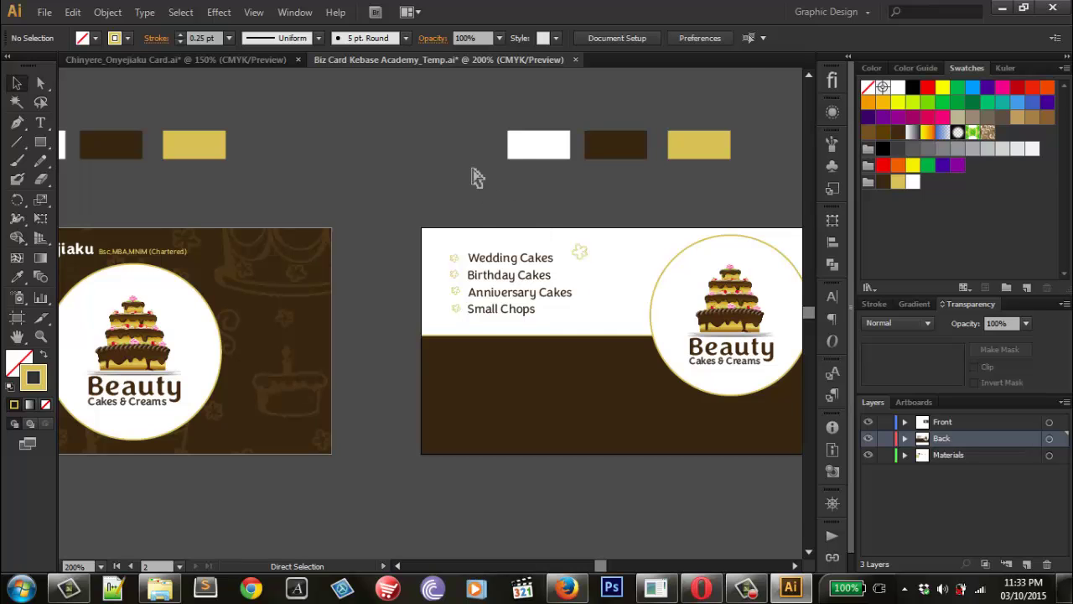
key(ctrl+plus)
key(ctrl+plus)
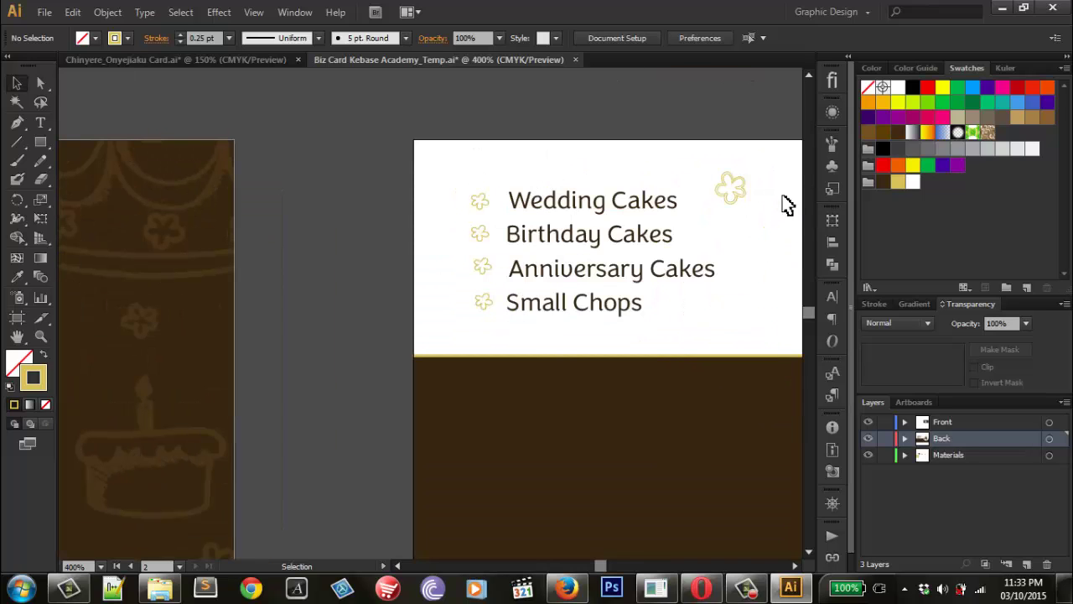
click(745, 193)
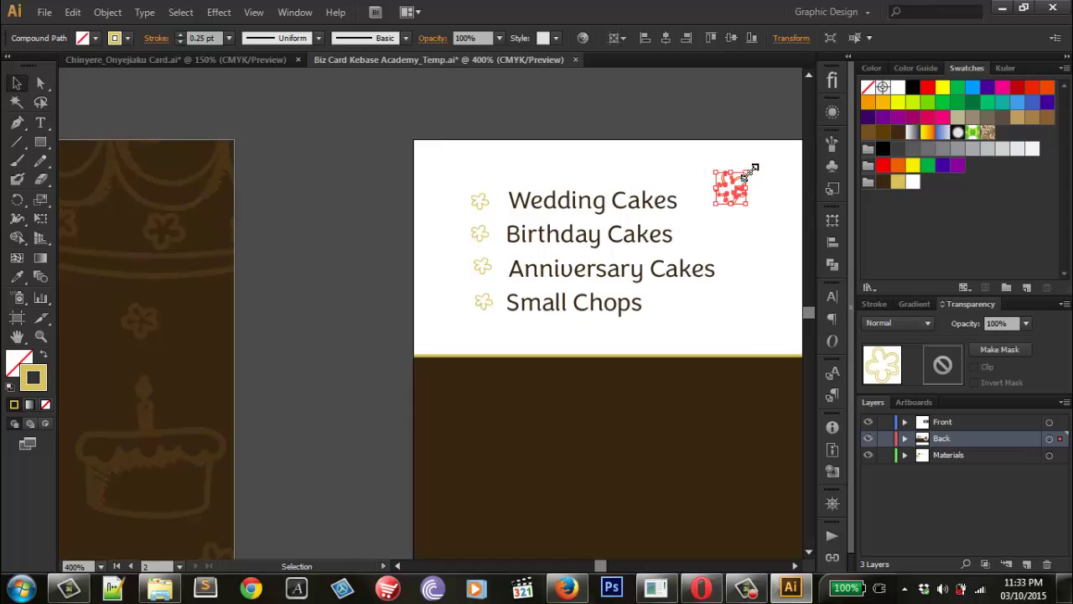
drag(749, 169, 749, 174)
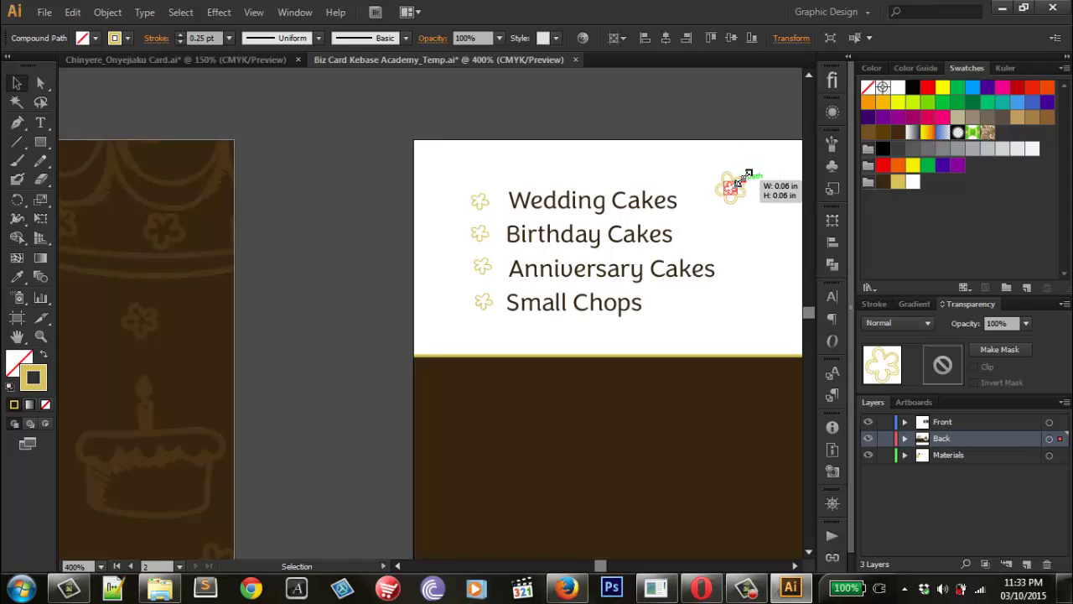
click(832, 115)
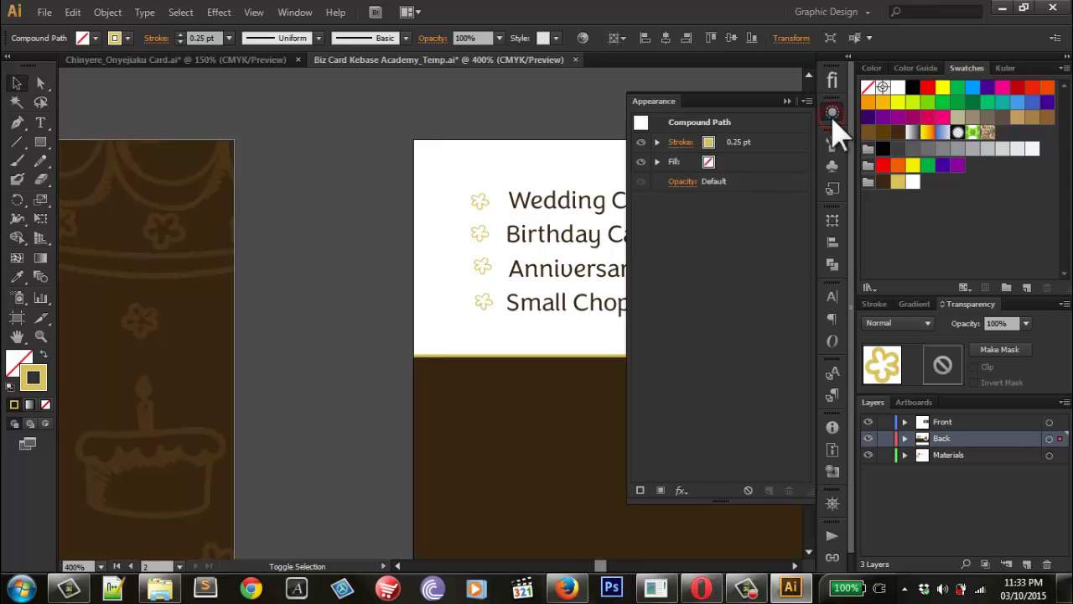
click(832, 115)
click(717, 160)
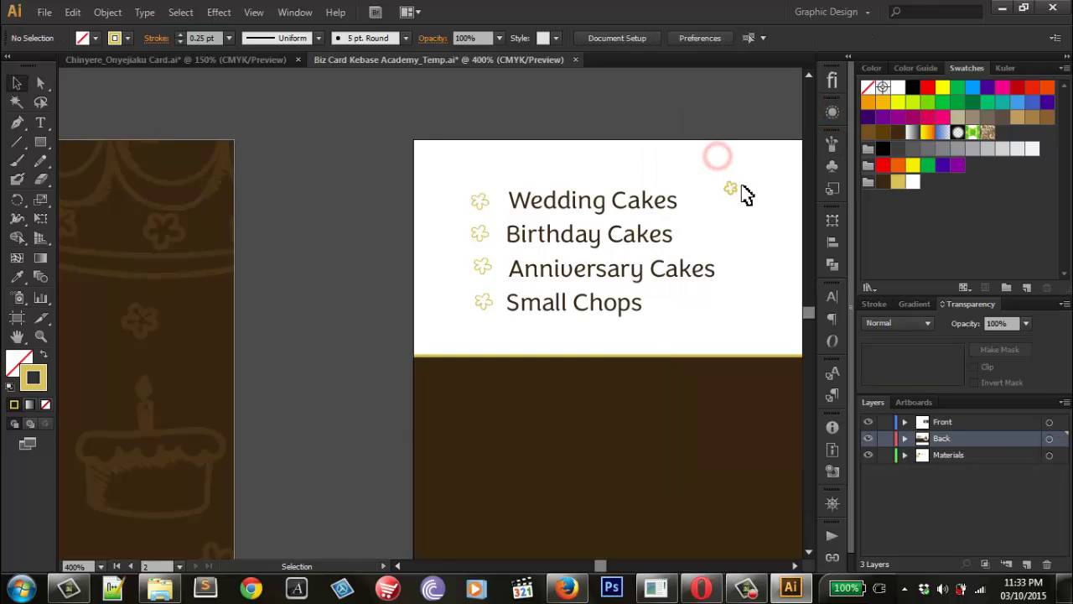
drag(734, 193, 477, 176)
click(383, 215)
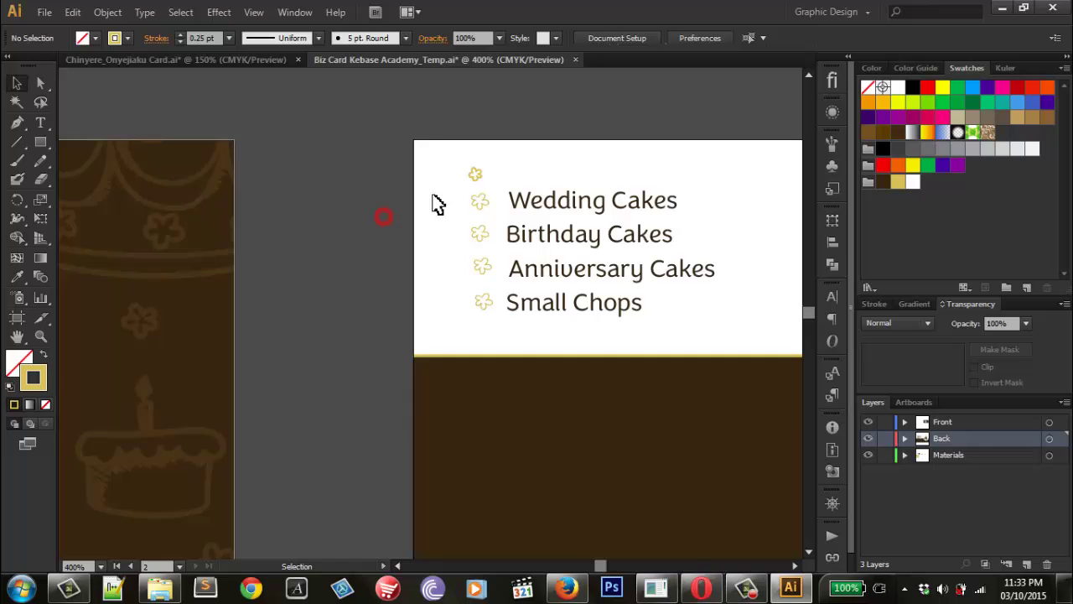
click(476, 172)
key(Delete)
key(ctrl+minus)
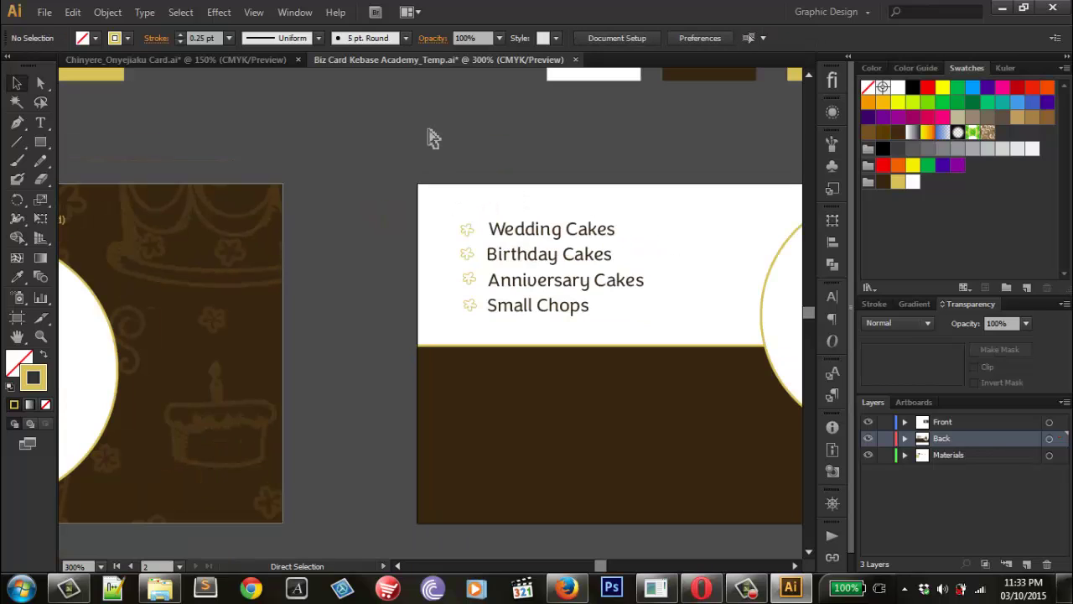
key(ctrl+minus)
key(ctrl+minus)
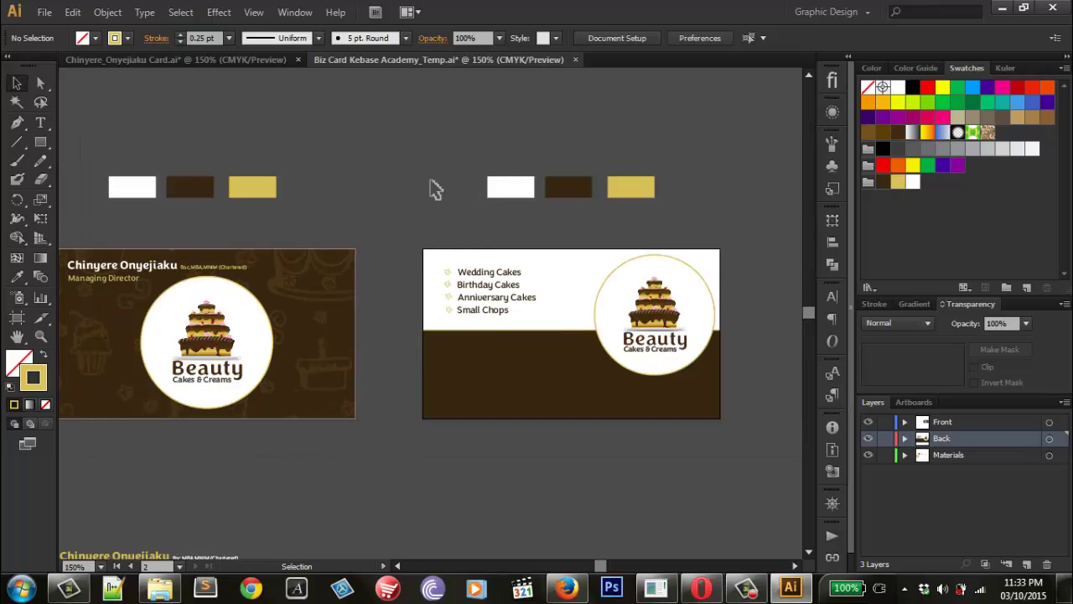
scroll(384, 258, down, 2)
scroll(342, 302, down, 3)
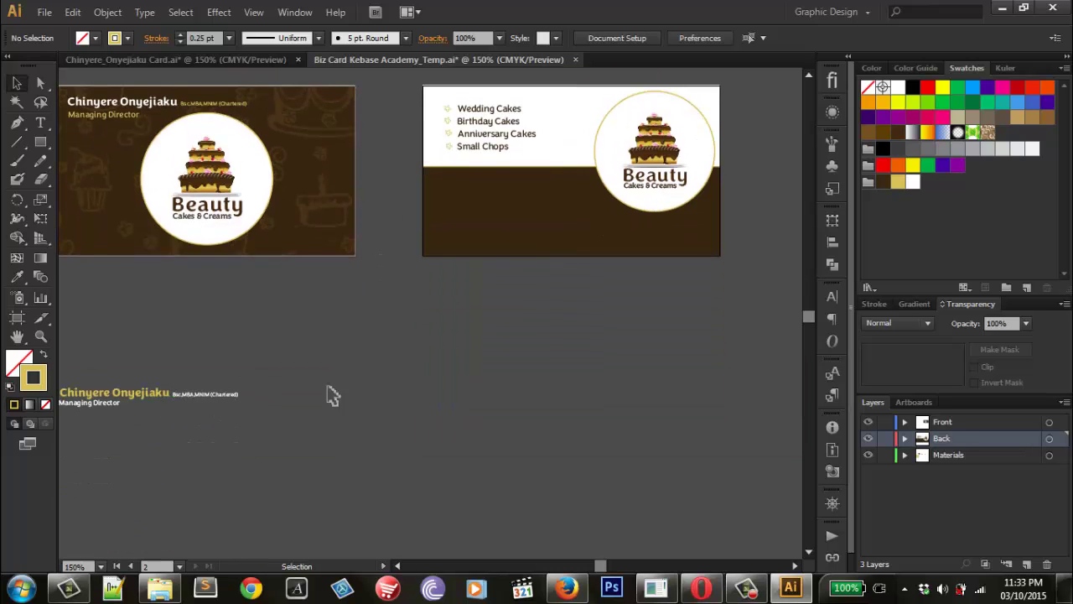
scroll(361, 400, up, 2)
scroll(385, 393, up, 3)
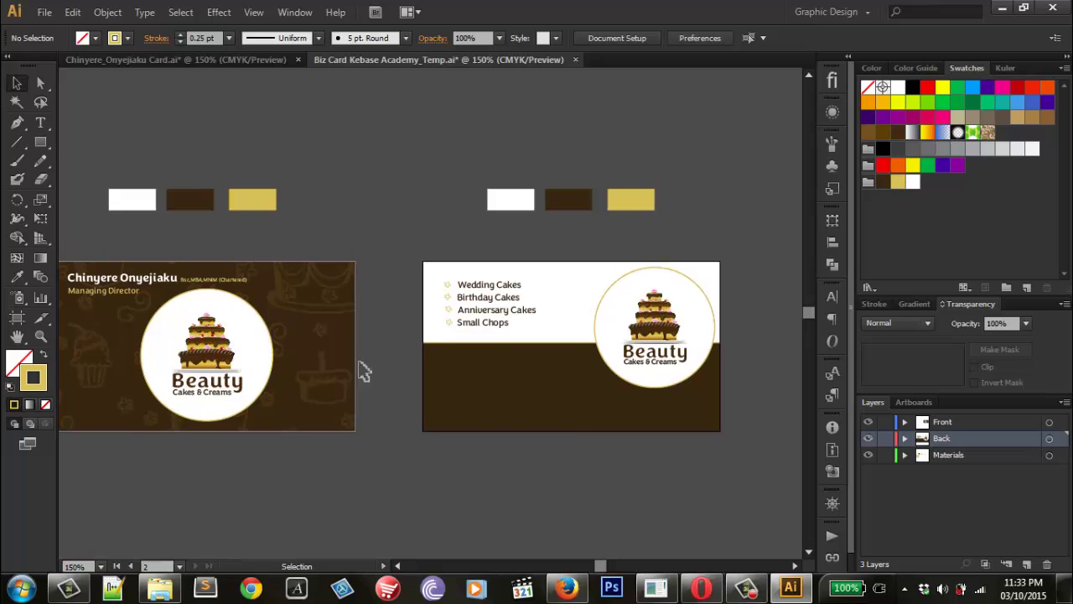
scroll(361, 369, down, 1)
scroll(350, 362, down, 3)
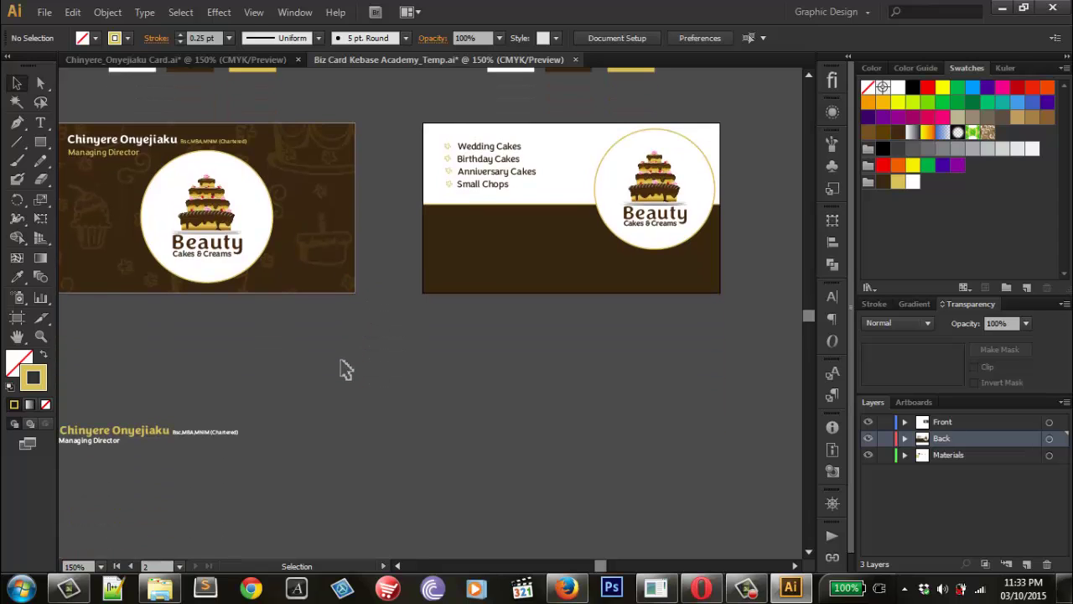
mouse_move(333, 390)
mouse_down()
mouse_move(436, 303)
mouse_move(395, 365)
mouse_up()
mouse_move(496, 300)
mouse_down()
mouse_move(438, 378)
mouse_move(491, 382)
mouse_up()
- Type the two phone numbers as a new text line below the cards
click(41, 123)
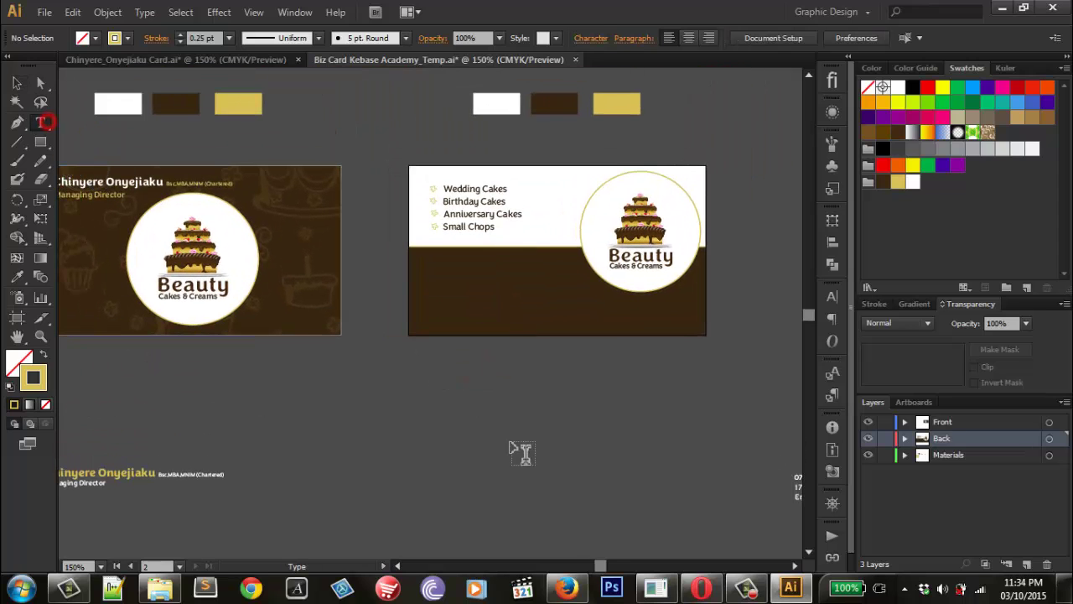
click(478, 434)
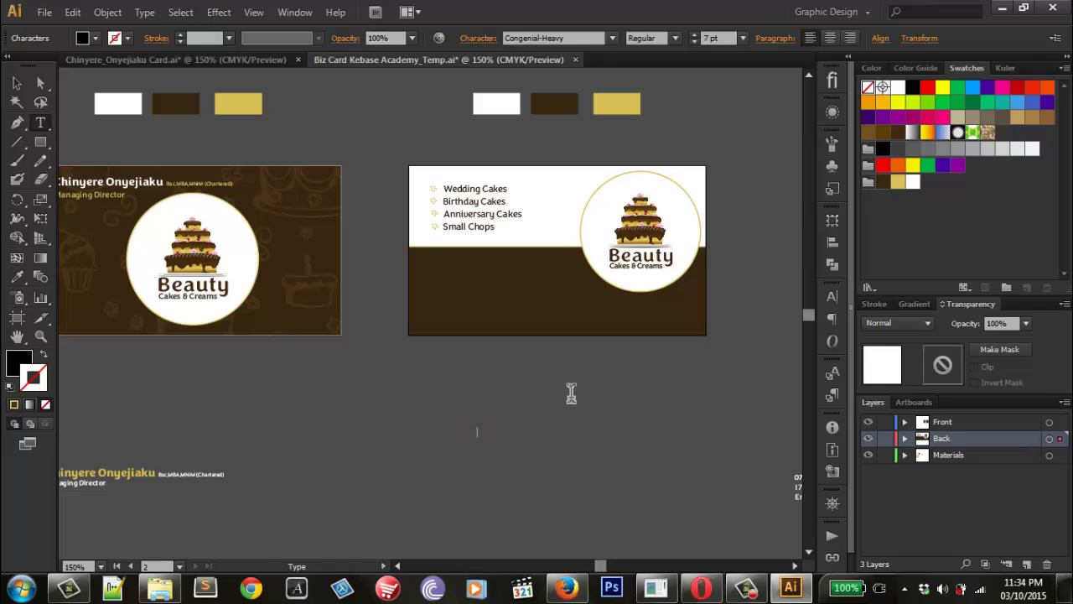
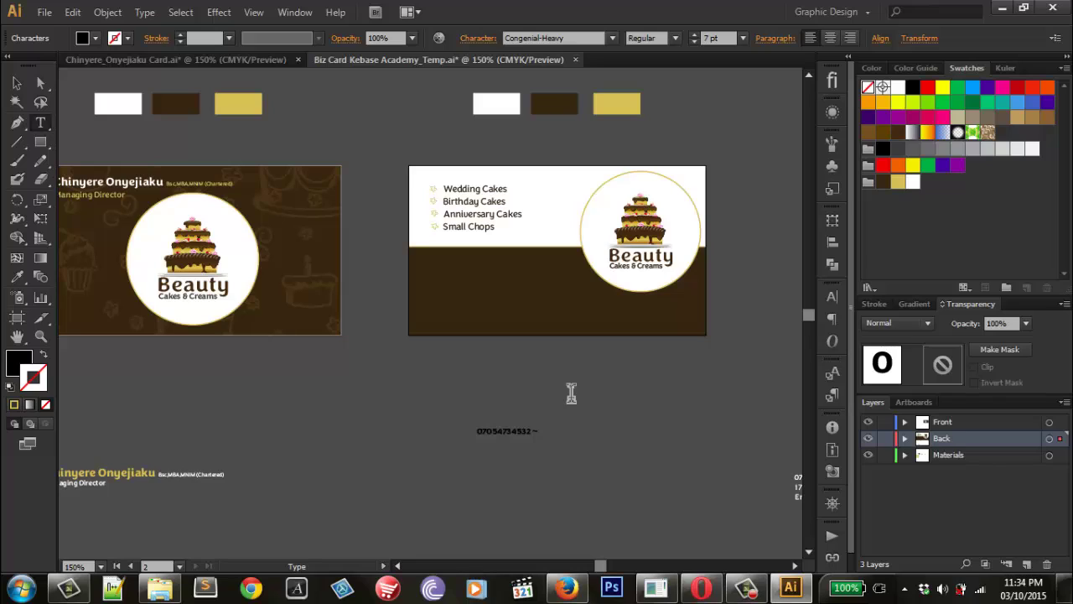
key(Escape)
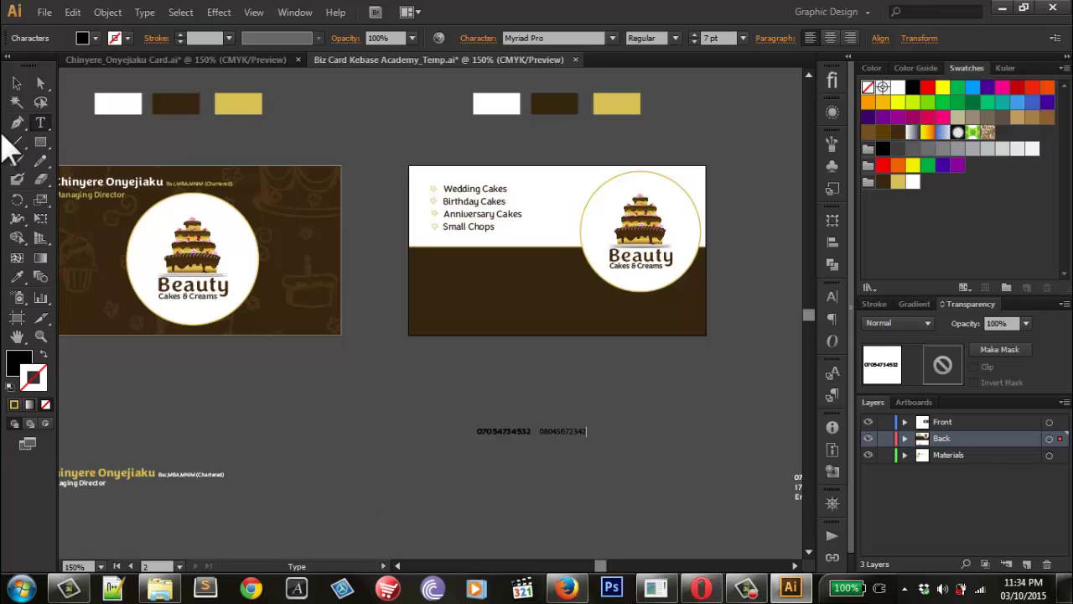
- Set the phone-number text in the Congenial-Heavy font
click(16, 83)
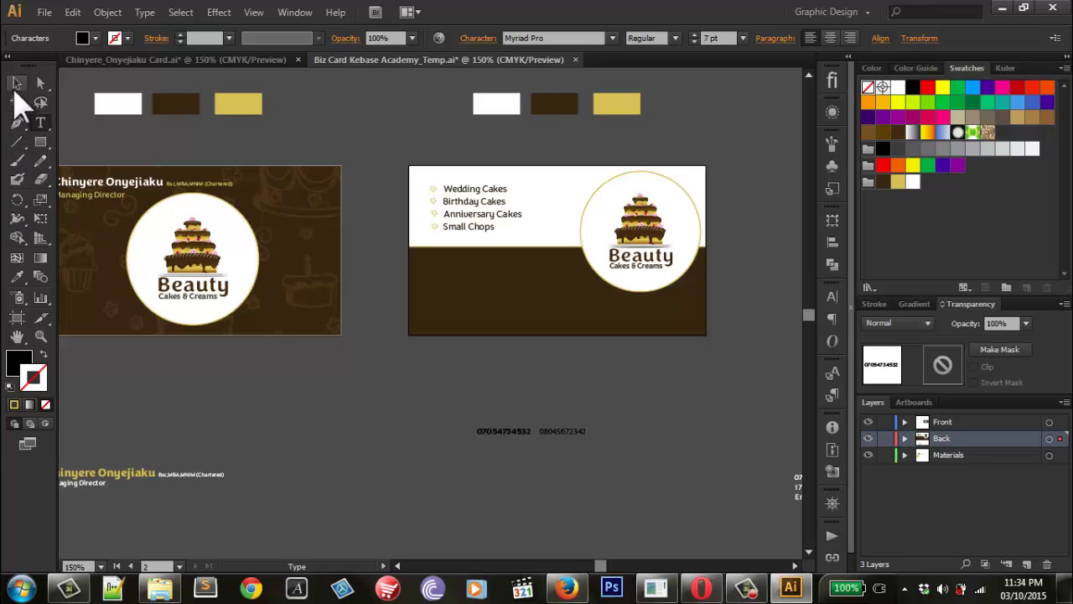
click(606, 37)
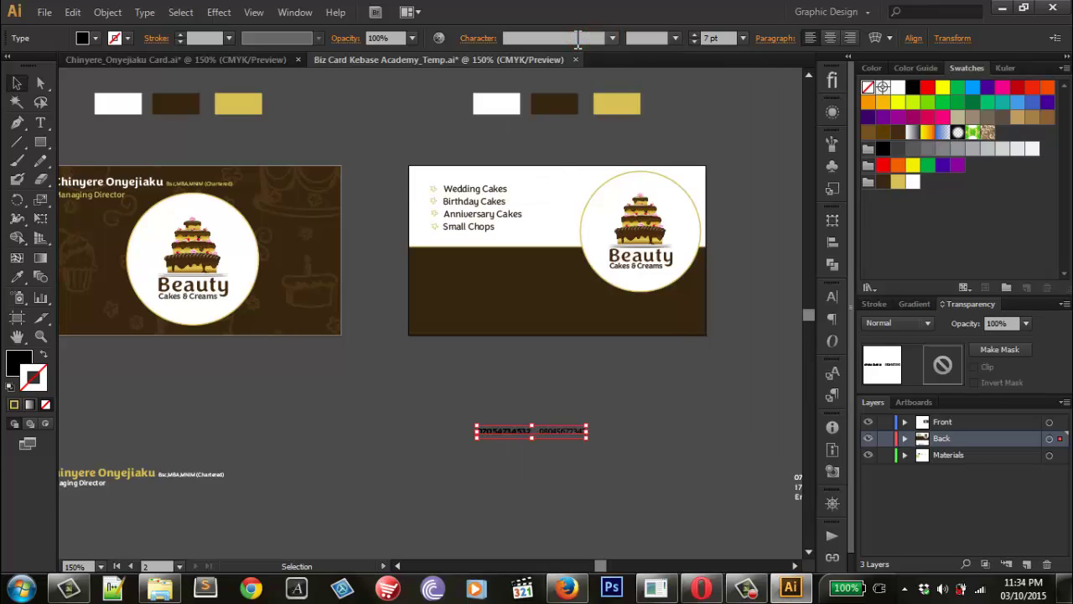
click(578, 38)
text(Congenial)
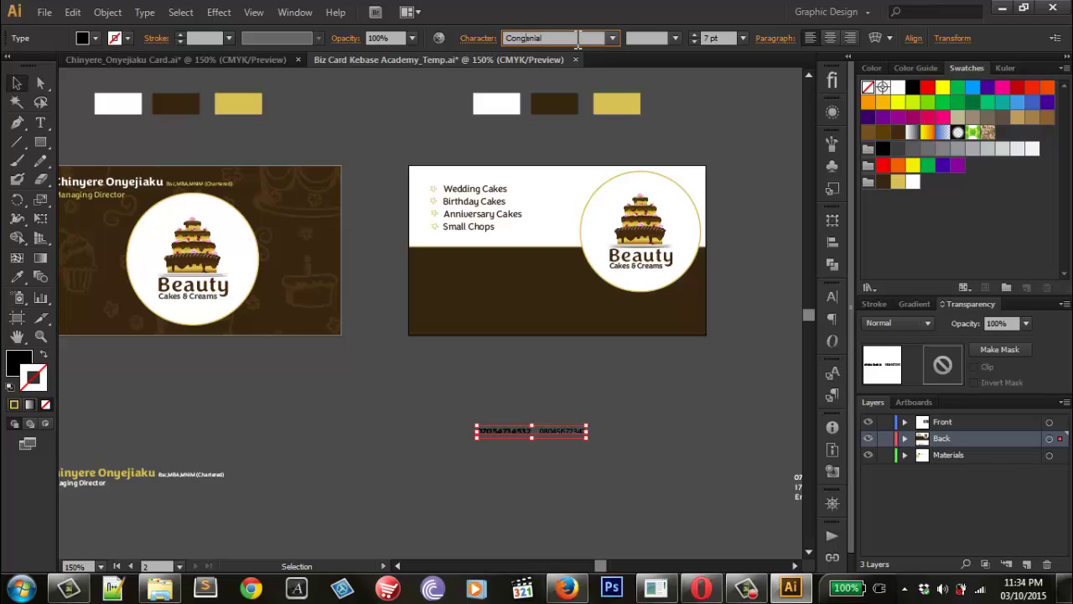
key(Return)
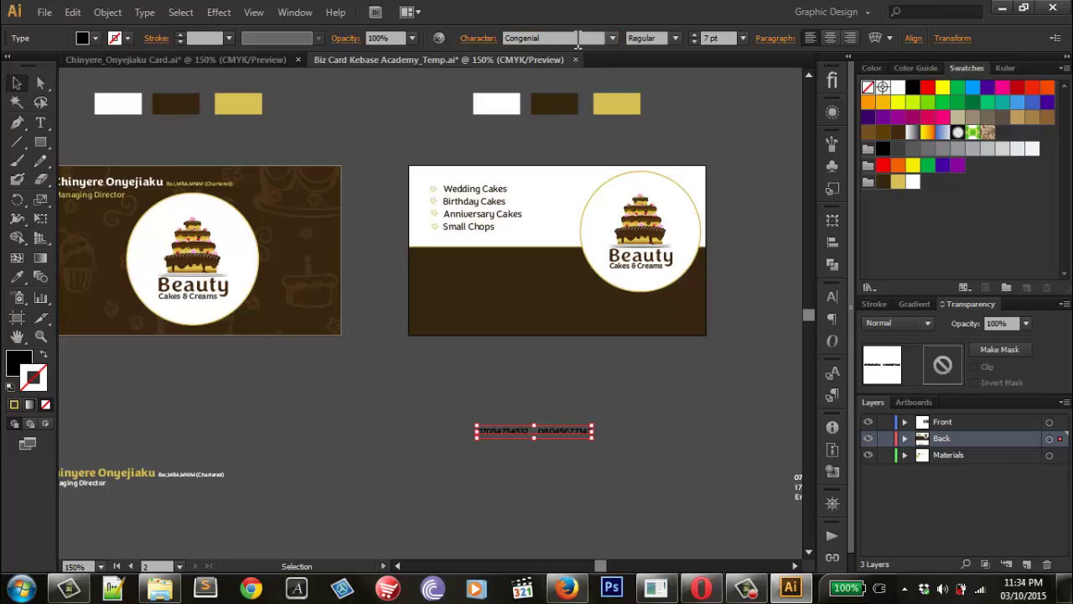
click(612, 38)
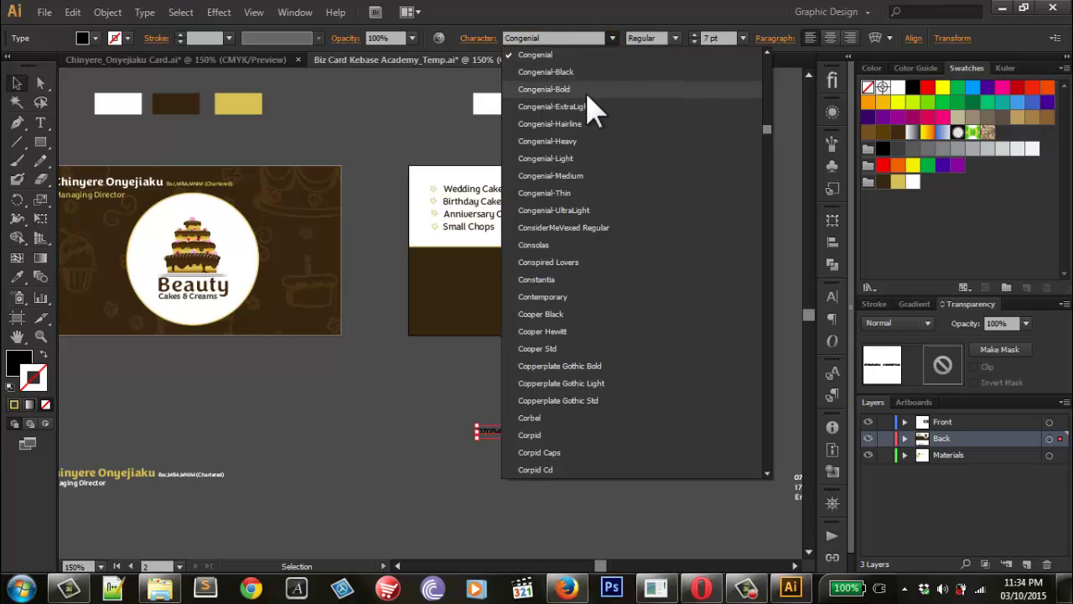
click(575, 139)
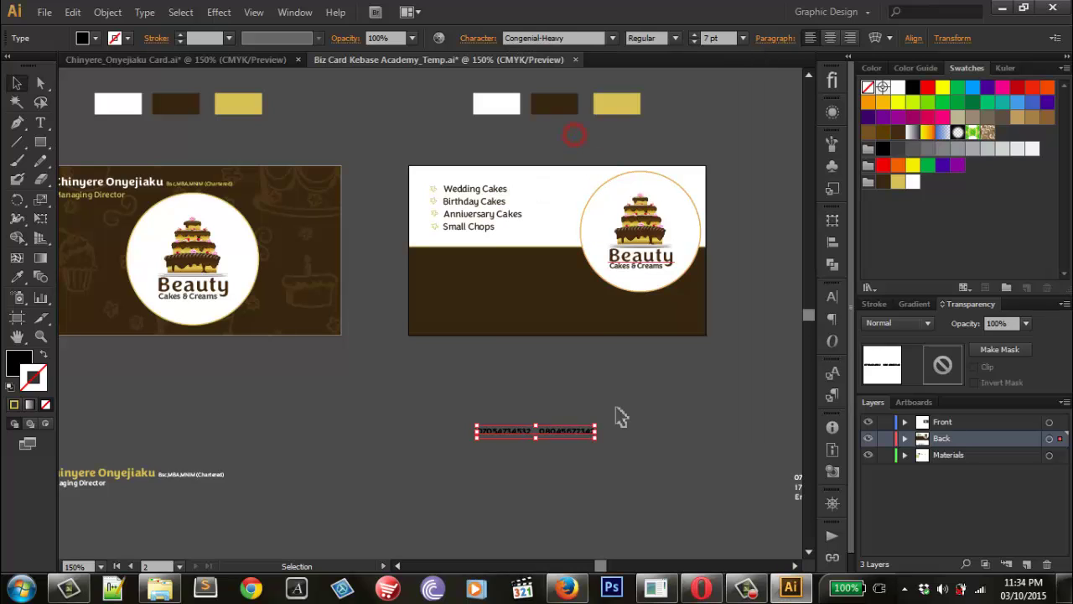
- Move the phone numbers onto the brown band and size them at 10 pt
click(741, 38)
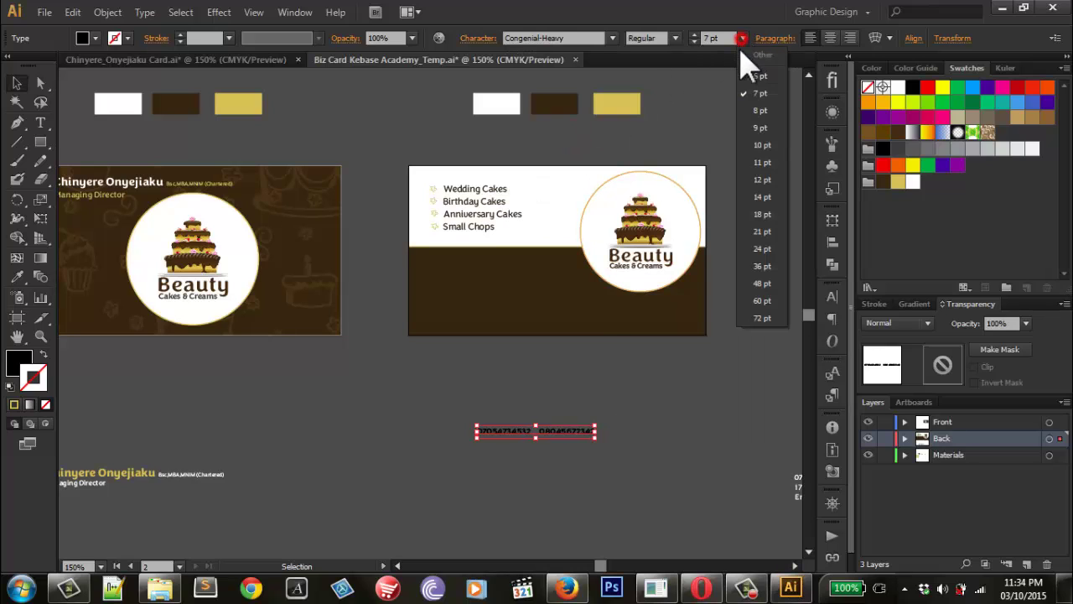
click(764, 195)
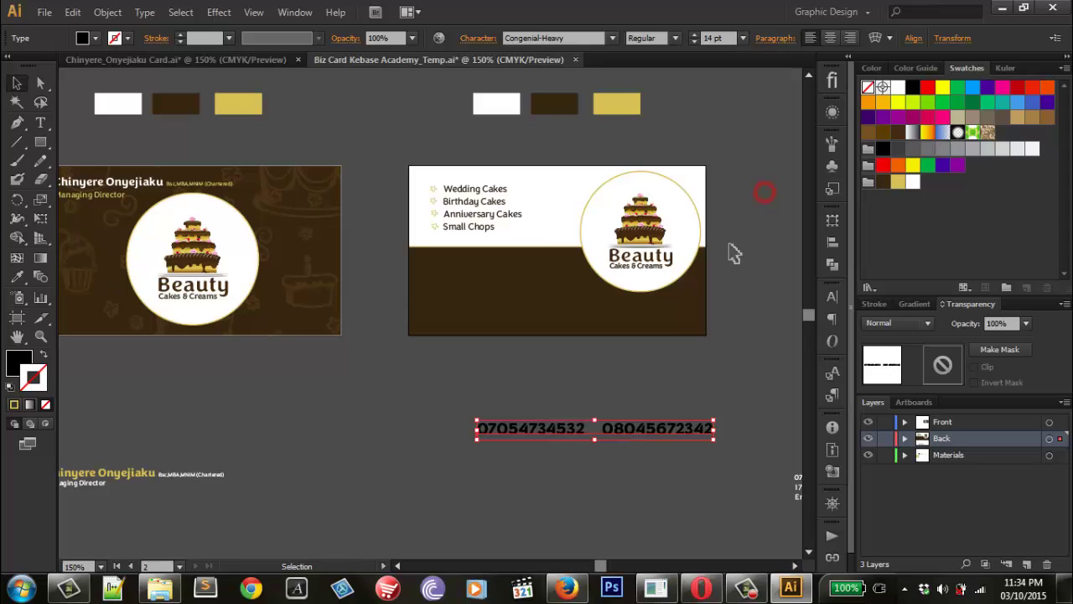
drag(639, 432, 585, 283)
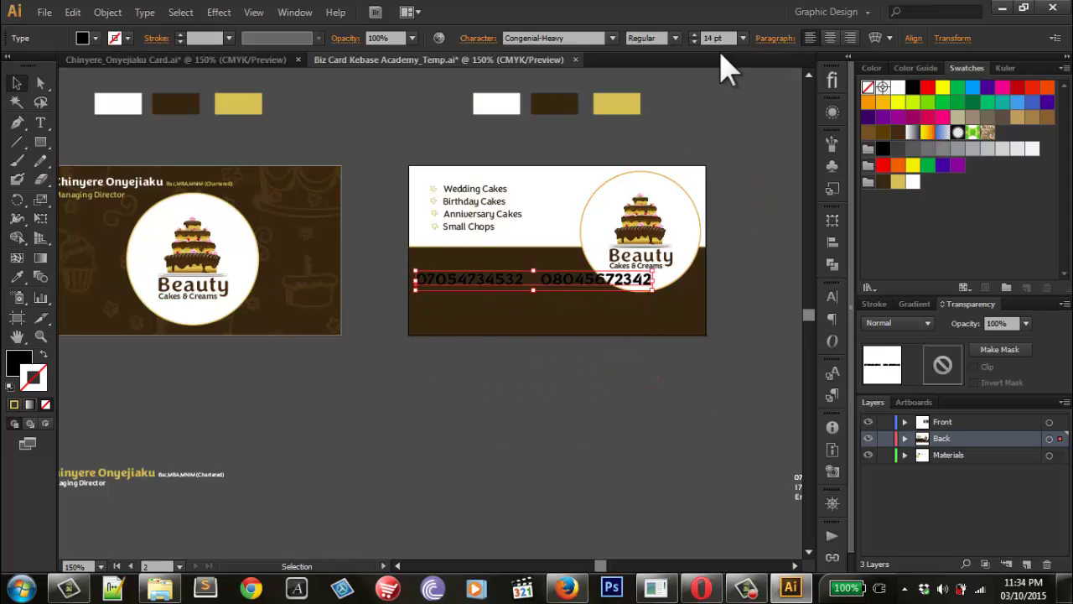
click(743, 38)
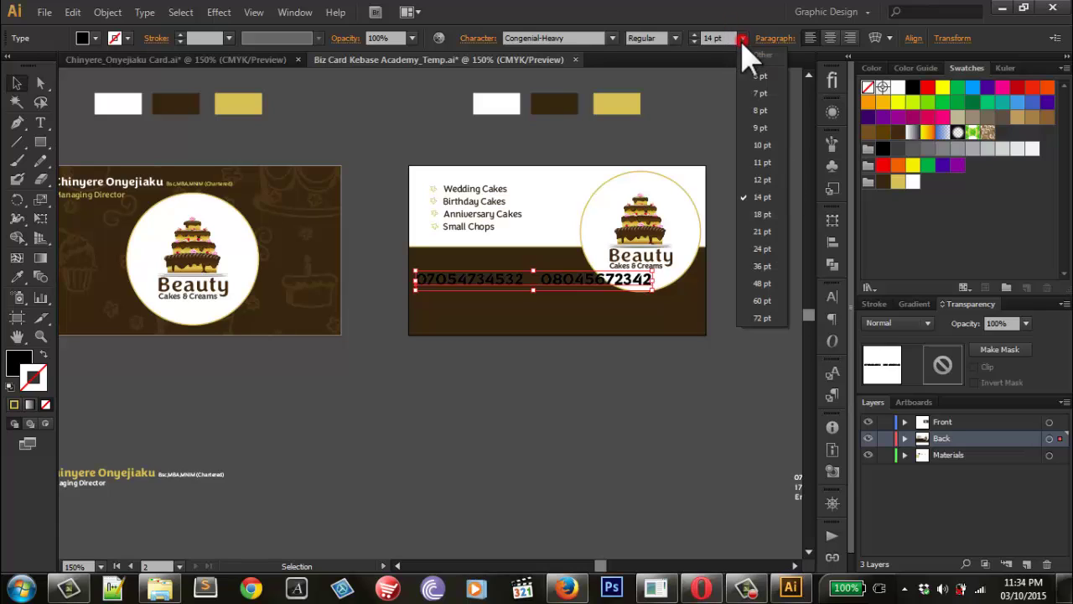
click(769, 180)
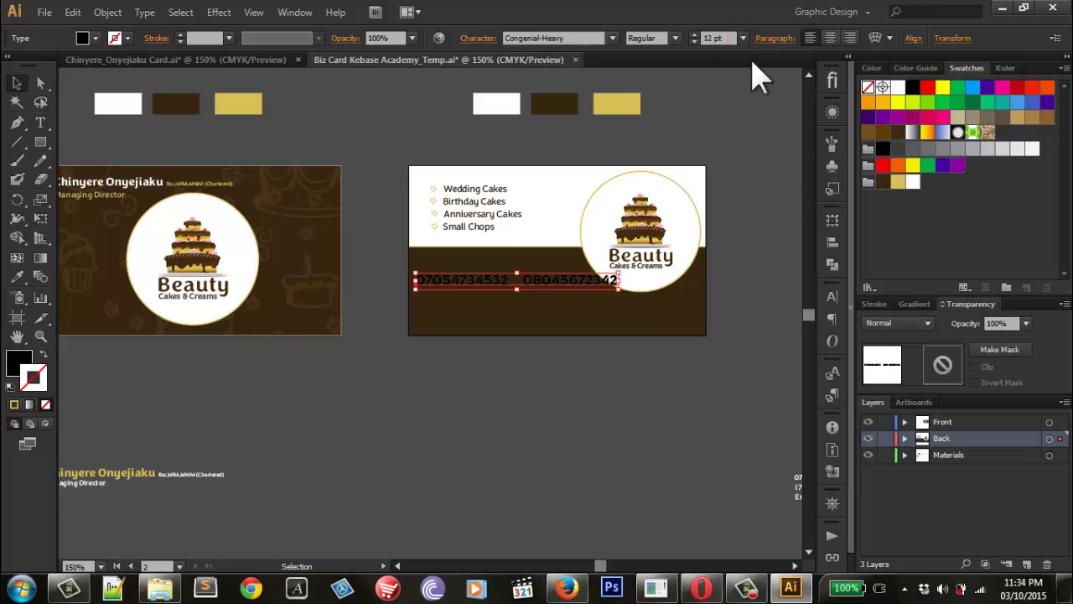
click(743, 37)
click(765, 162)
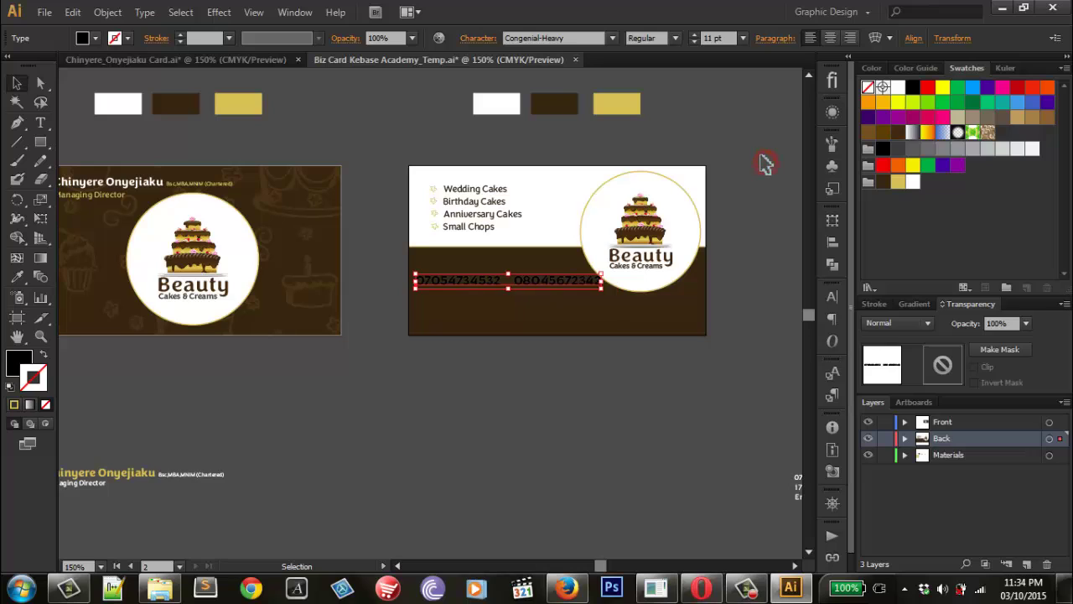
click(743, 39)
click(765, 147)
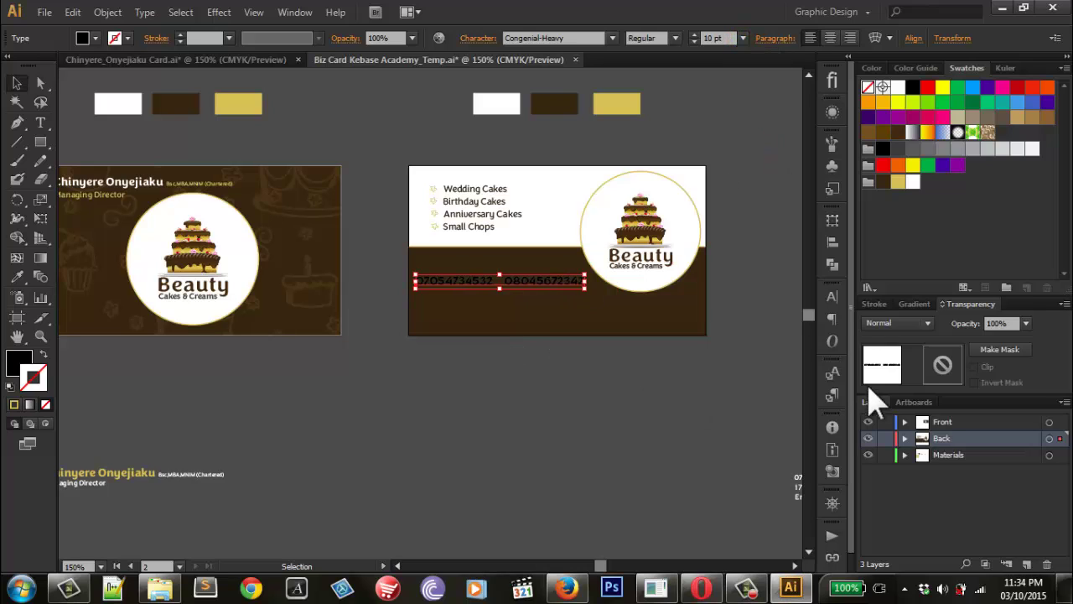
- Fill the phone numbers white with no stroke and nudge them up slightly
click(912, 181)
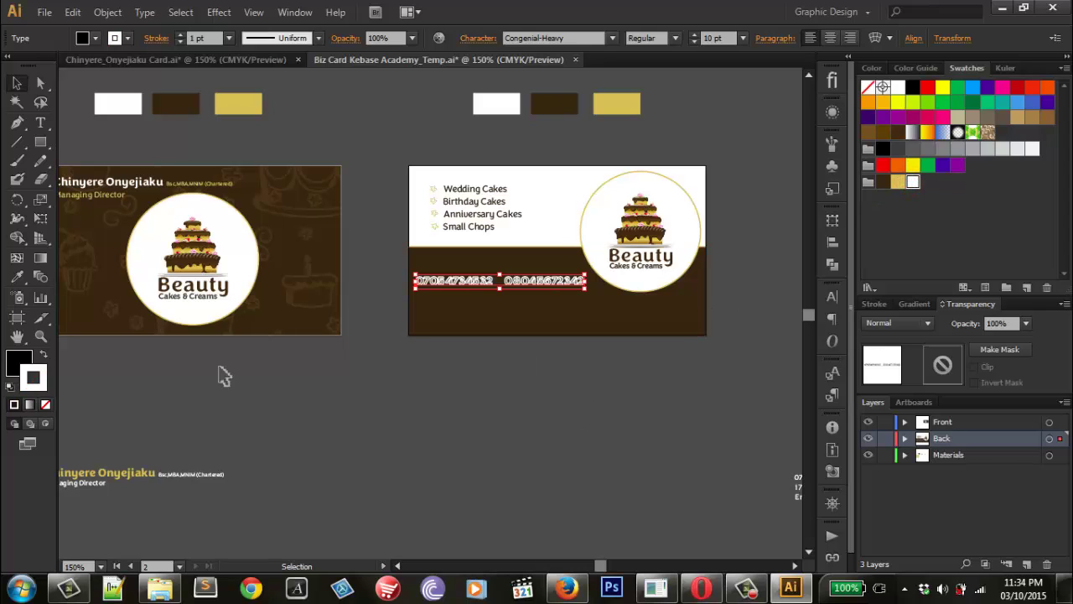
click(44, 354)
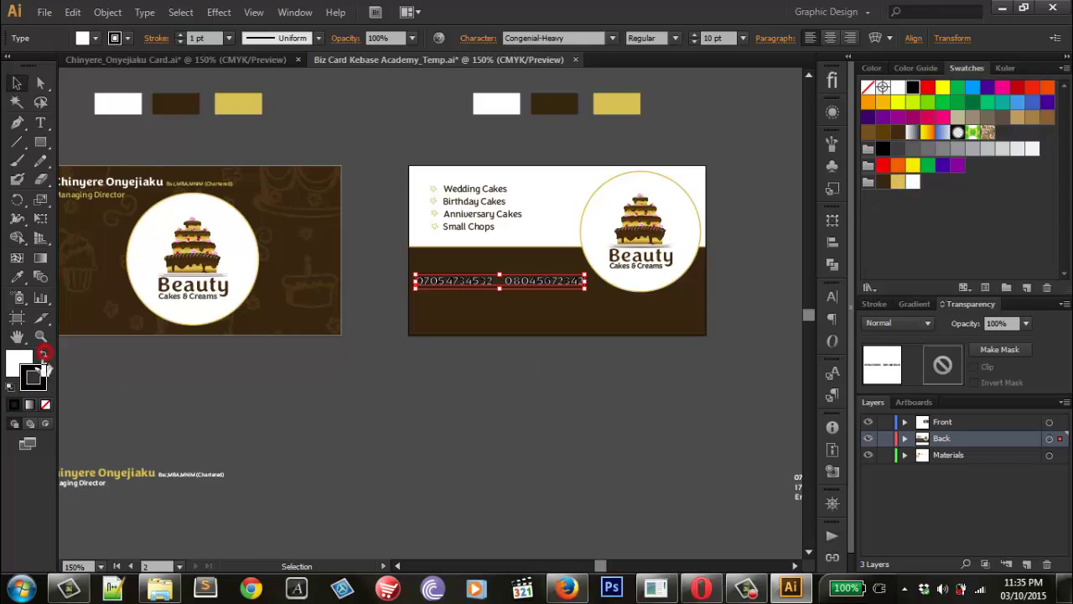
click(46, 404)
click(281, 428)
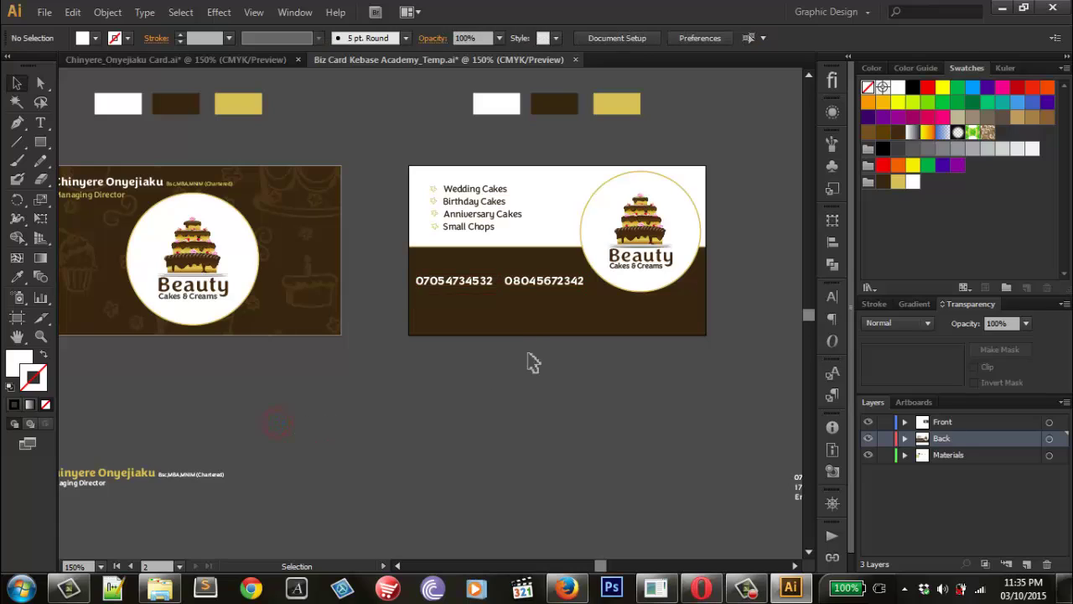
click(508, 282)
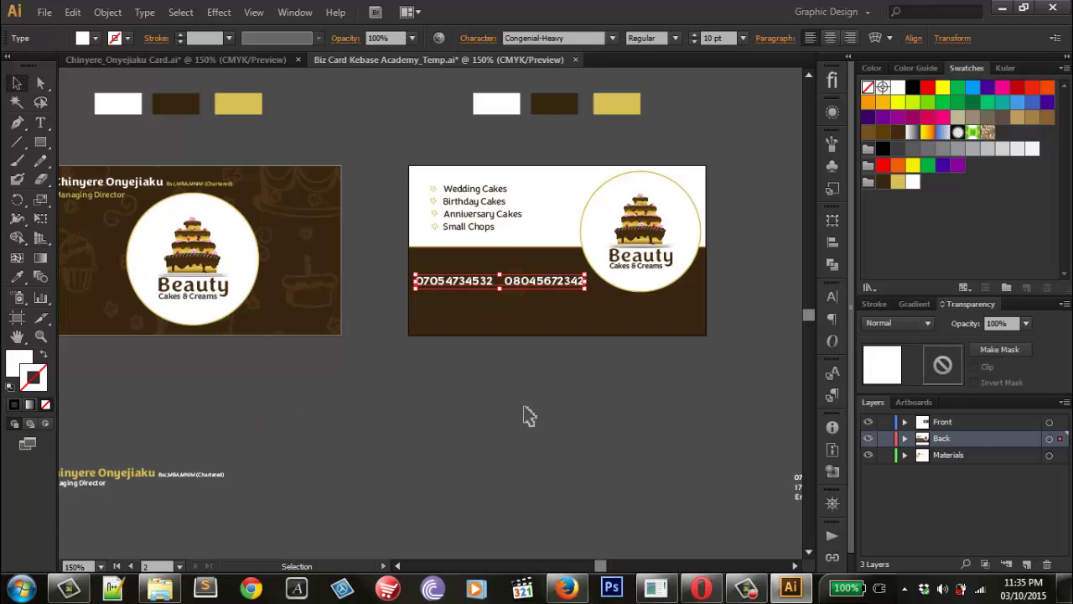
key(Up)
key(Up)
key(Up)
key(Up)
key(Up)
key(Up)
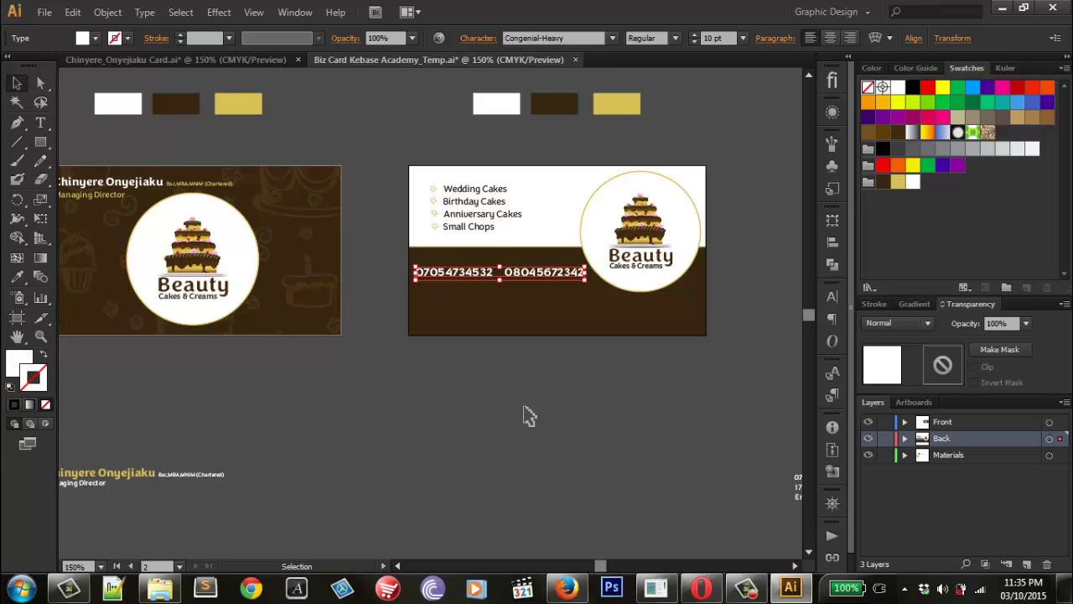
click(524, 410)
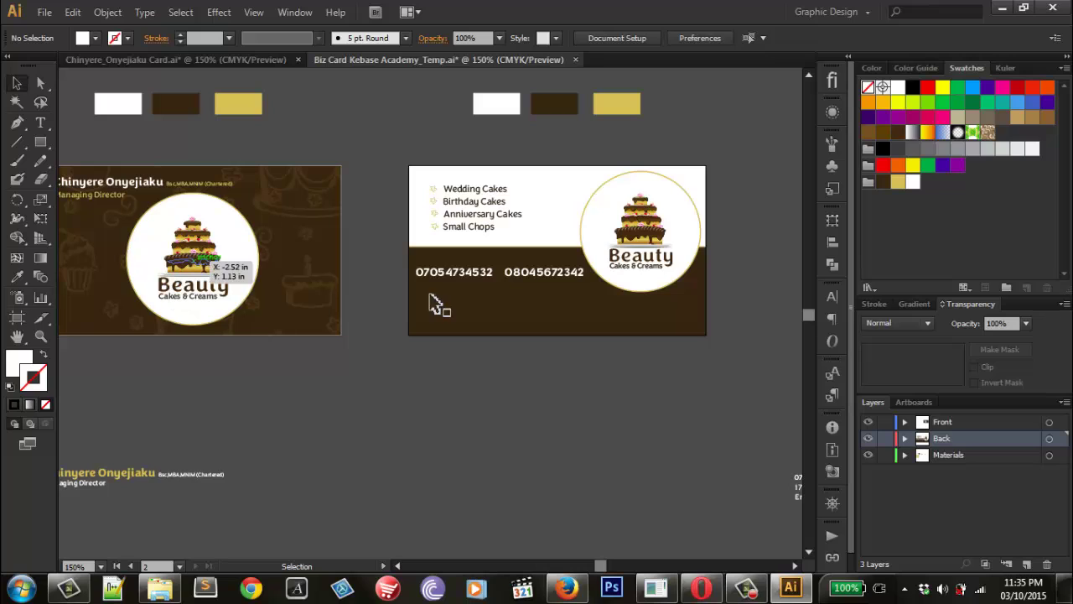
- Duplicate the phone line just below and set it to Congenial-Light 7 pt
click(458, 284)
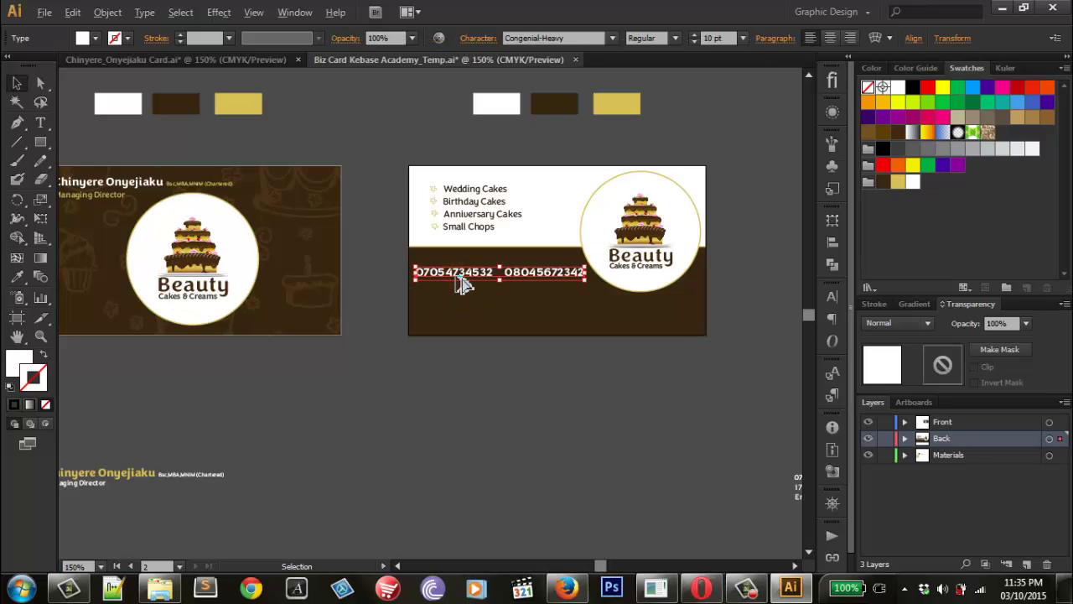
drag(461, 283, 458, 296)
double_click(458, 294)
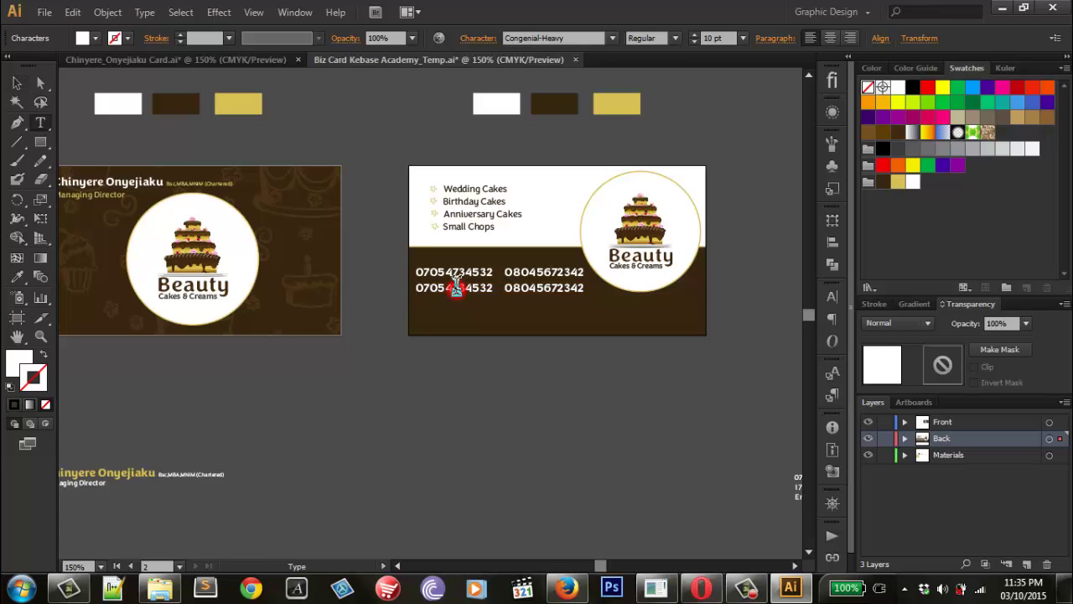
key(ctrl+a)
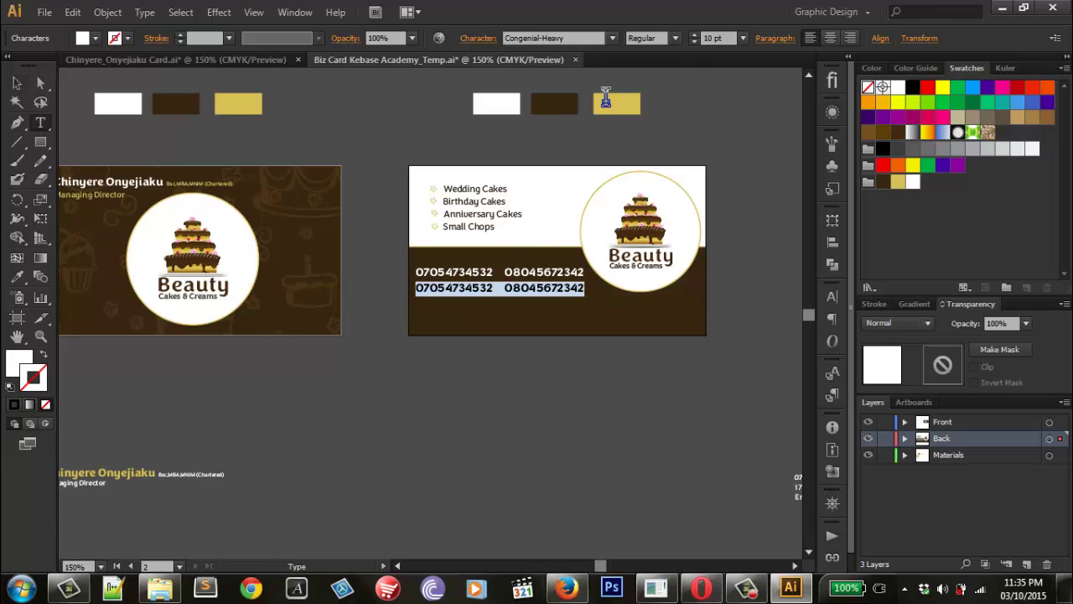
click(742, 38)
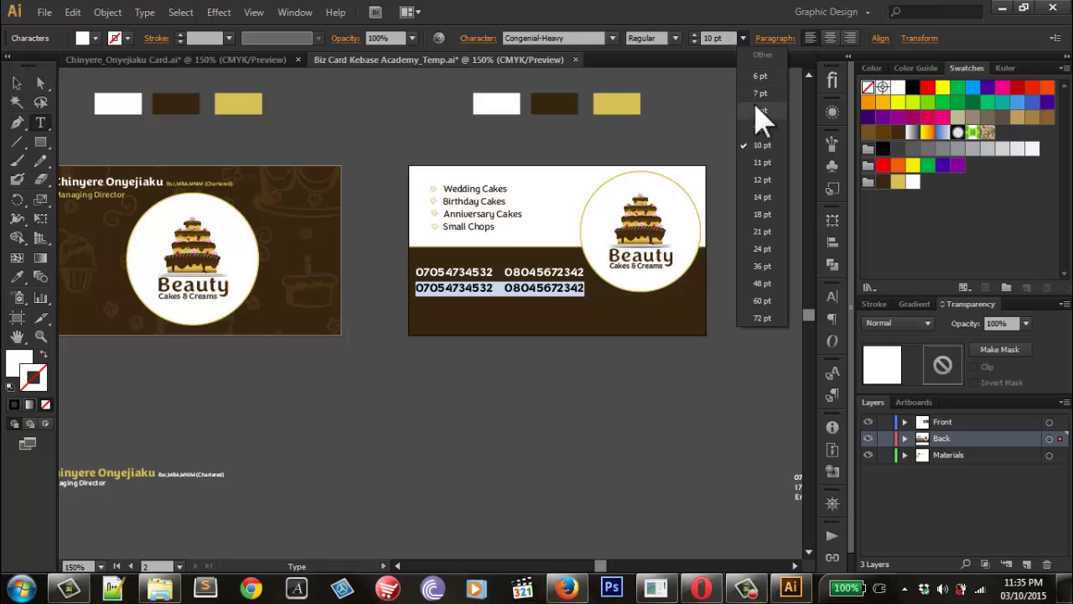
click(760, 111)
click(742, 38)
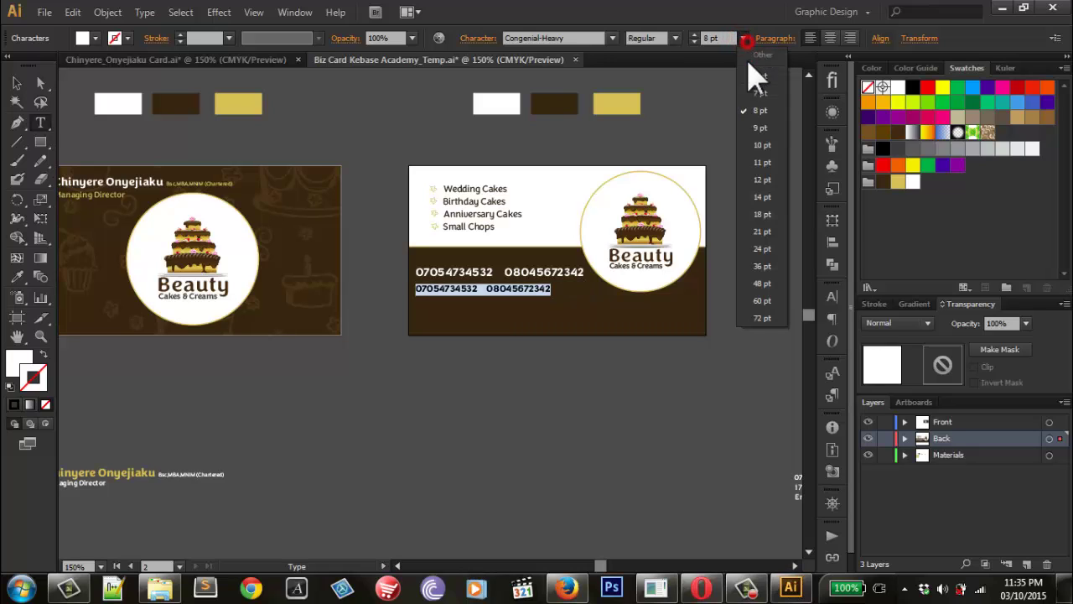
click(761, 93)
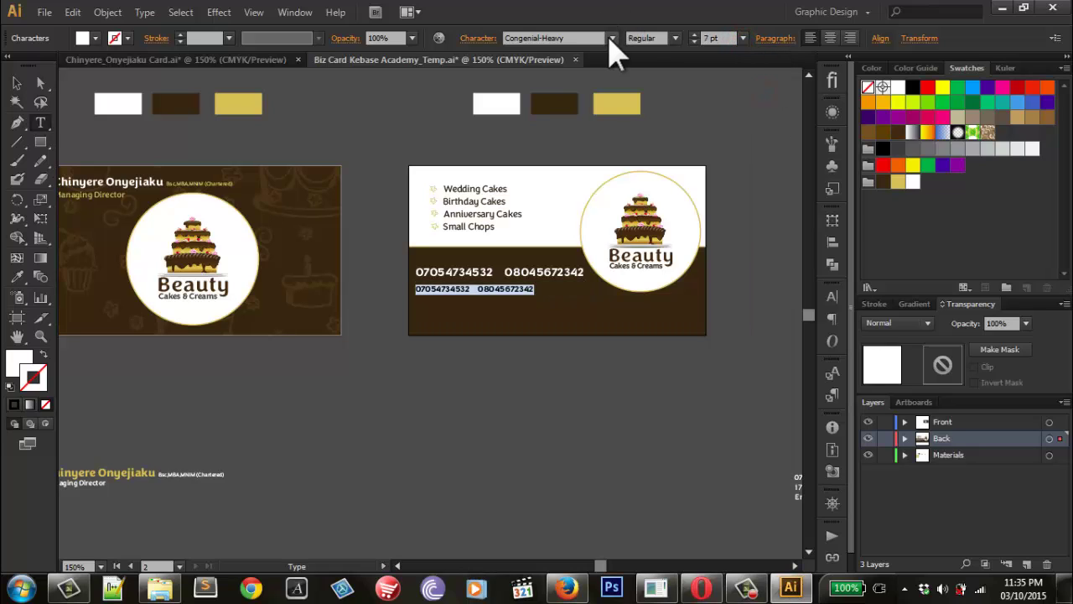
click(612, 37)
scroll(582, 112, up, 3)
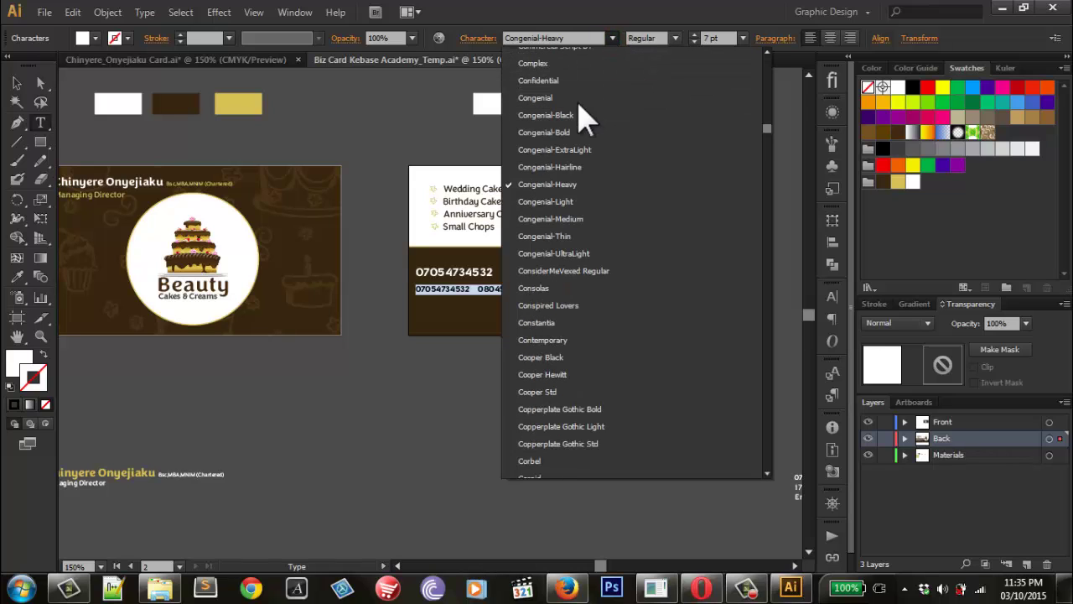
click(575, 202)
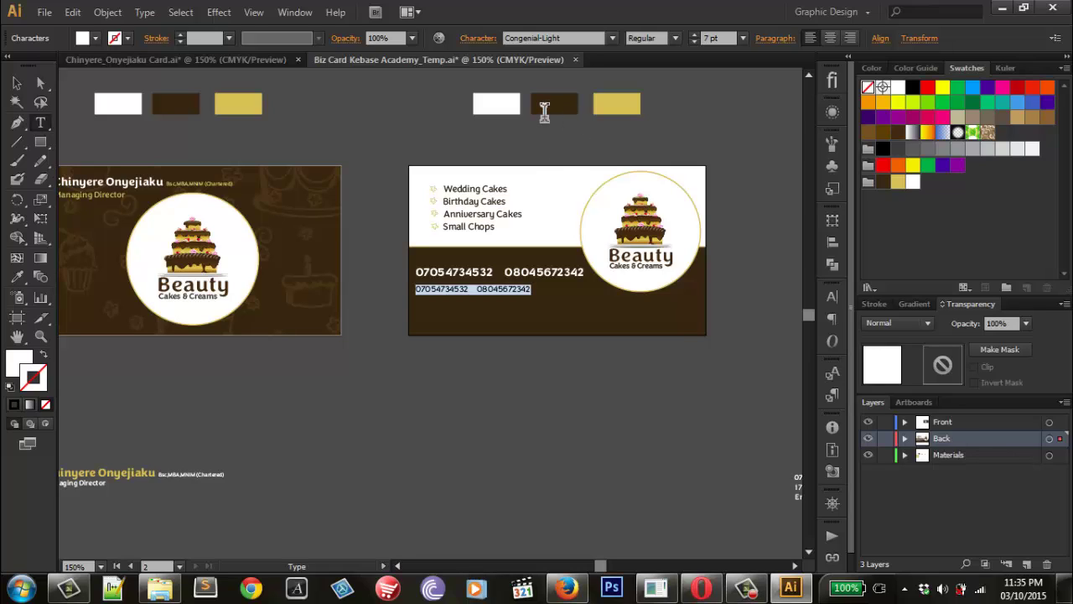
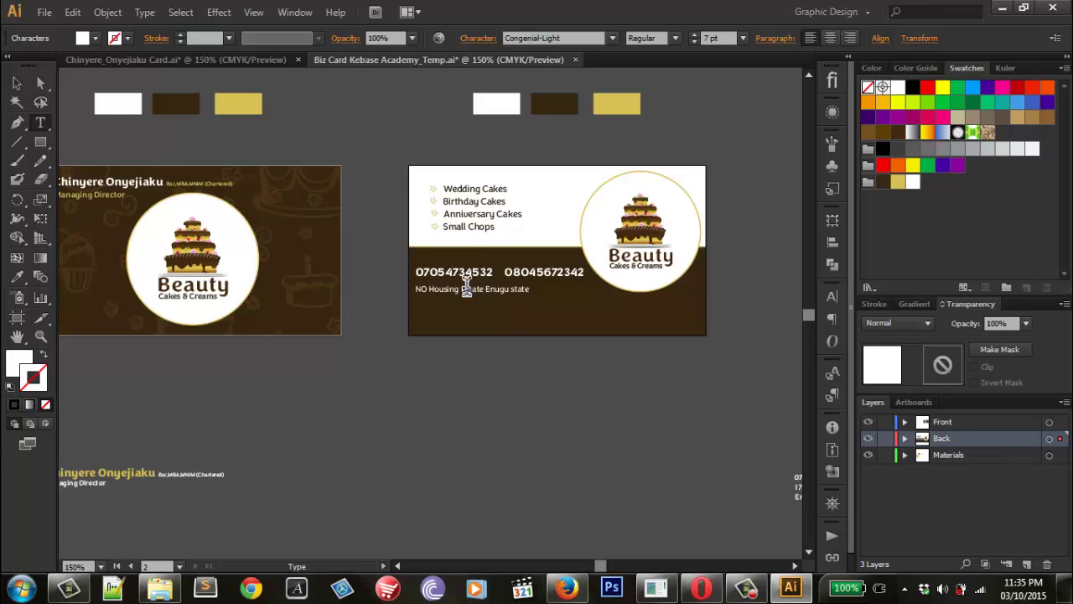
- Replace the duplicate's text with the business address, fix the street name, and split it onto two lines
click(430, 288)
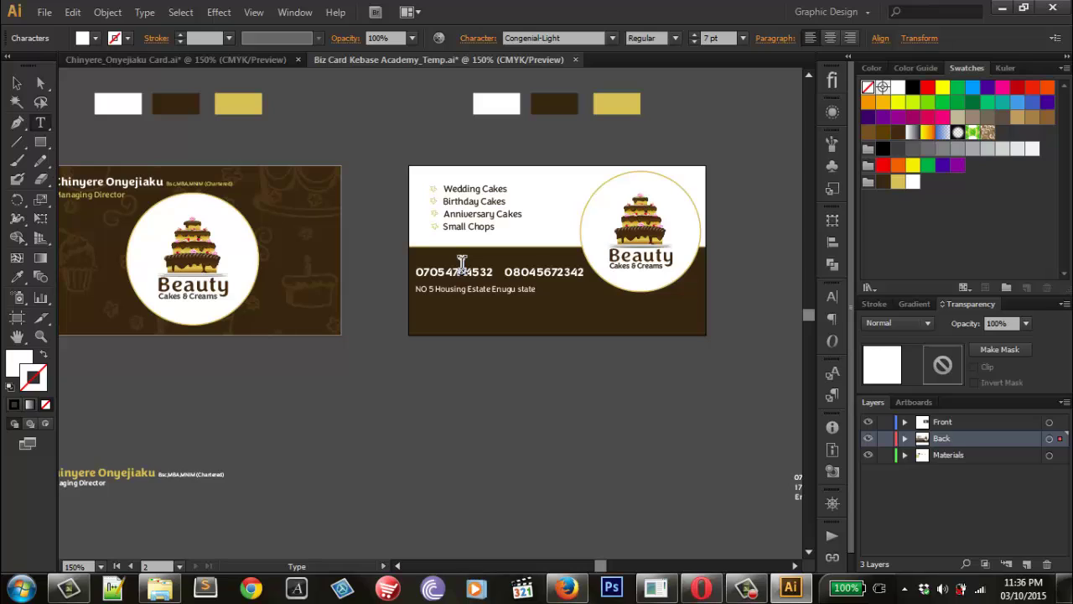
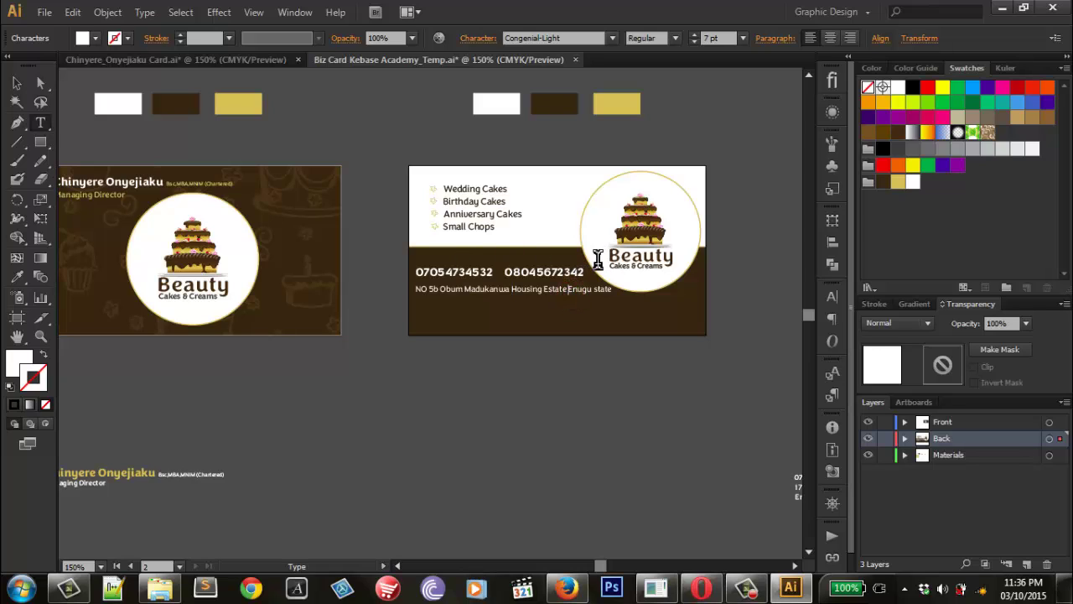
key(Return)
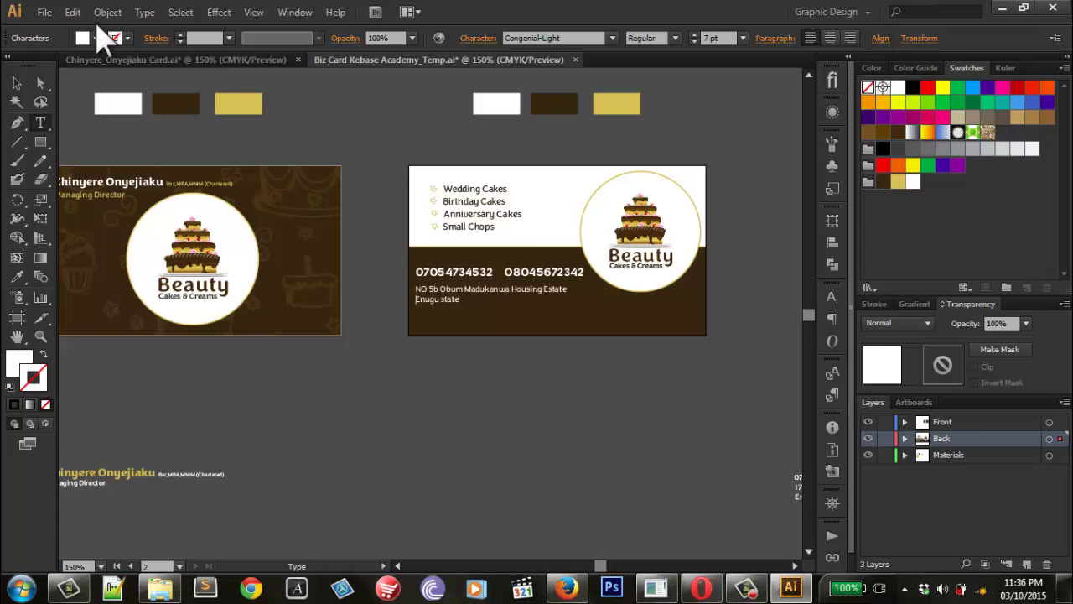
- Fill the phone numbers gold and remove their stroke
click(16, 84)
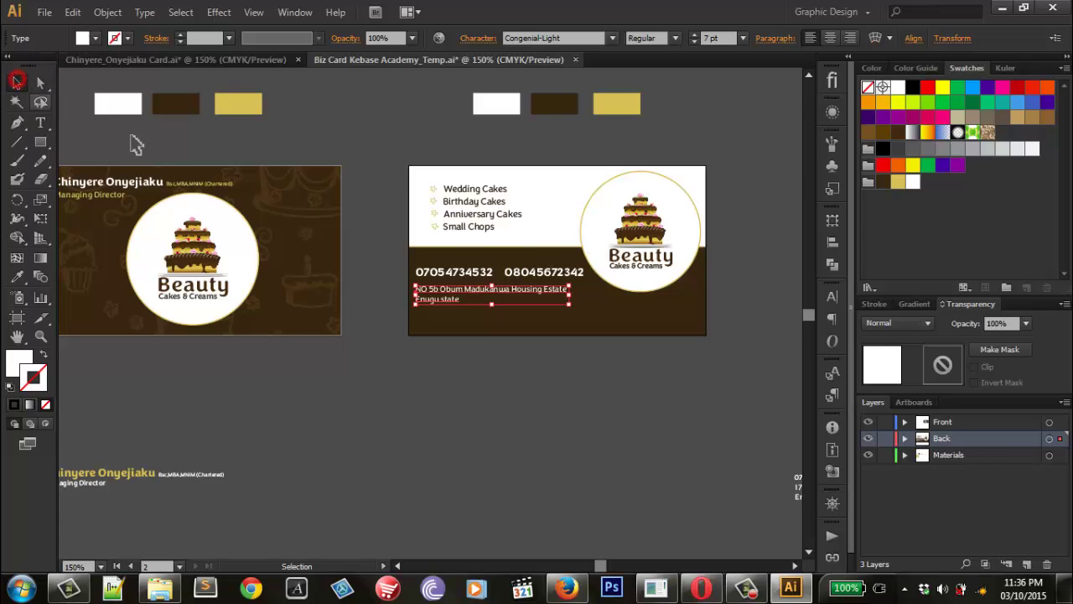
click(508, 273)
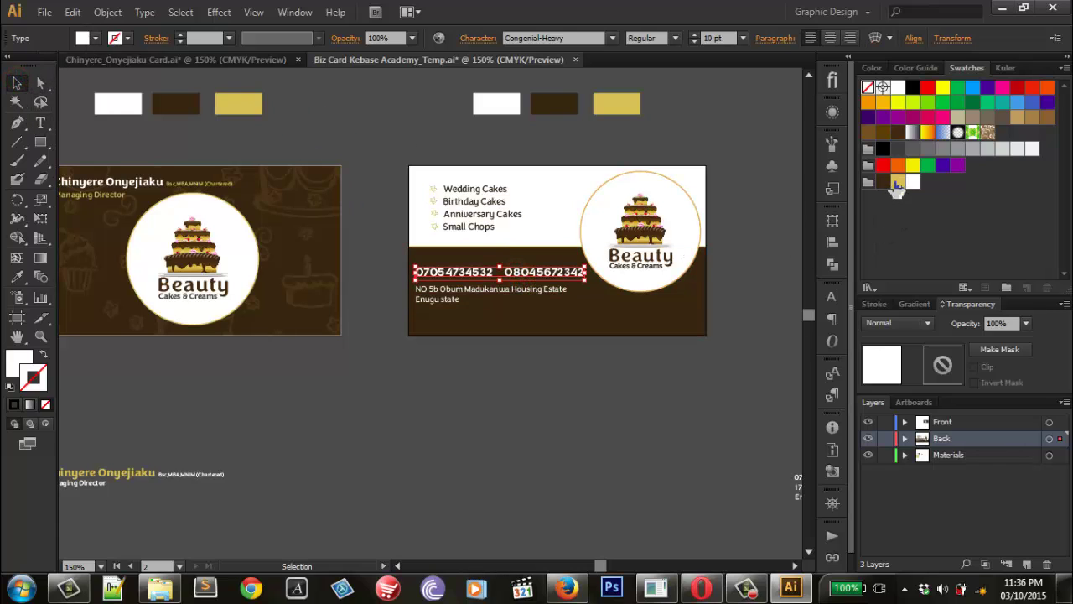
click(898, 181)
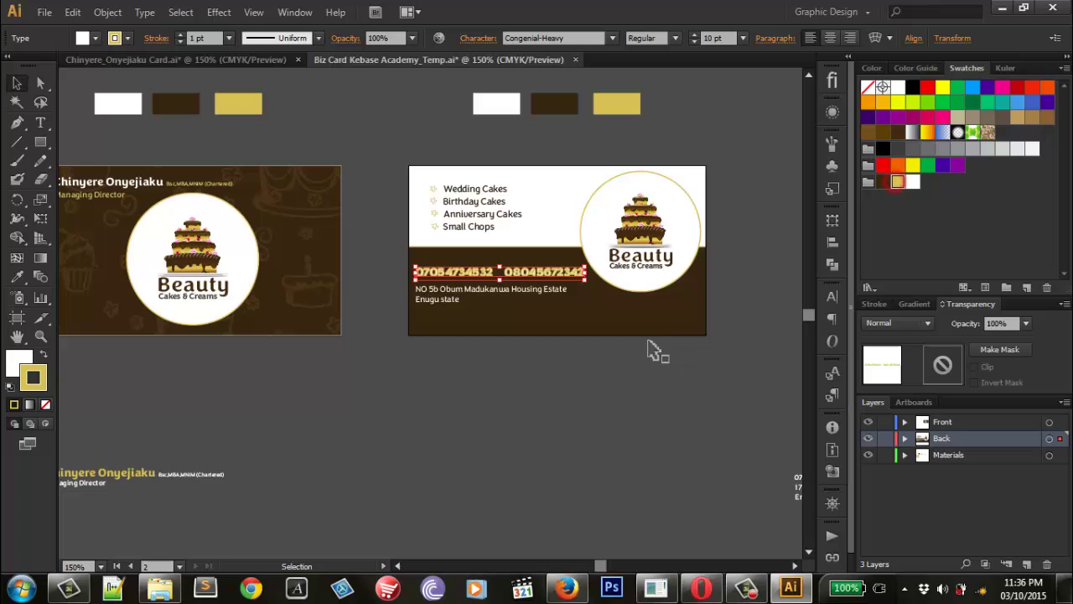
click(44, 358)
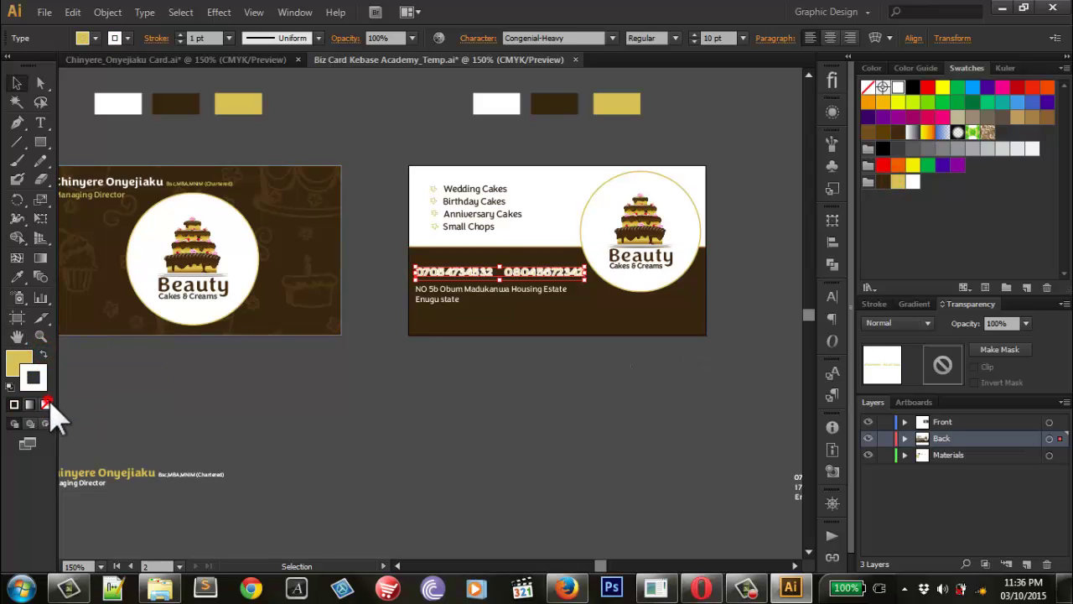
click(45, 404)
click(256, 405)
- Nudge the address up, then shift the phone and address text down together
scroll(428, 426, up, 1)
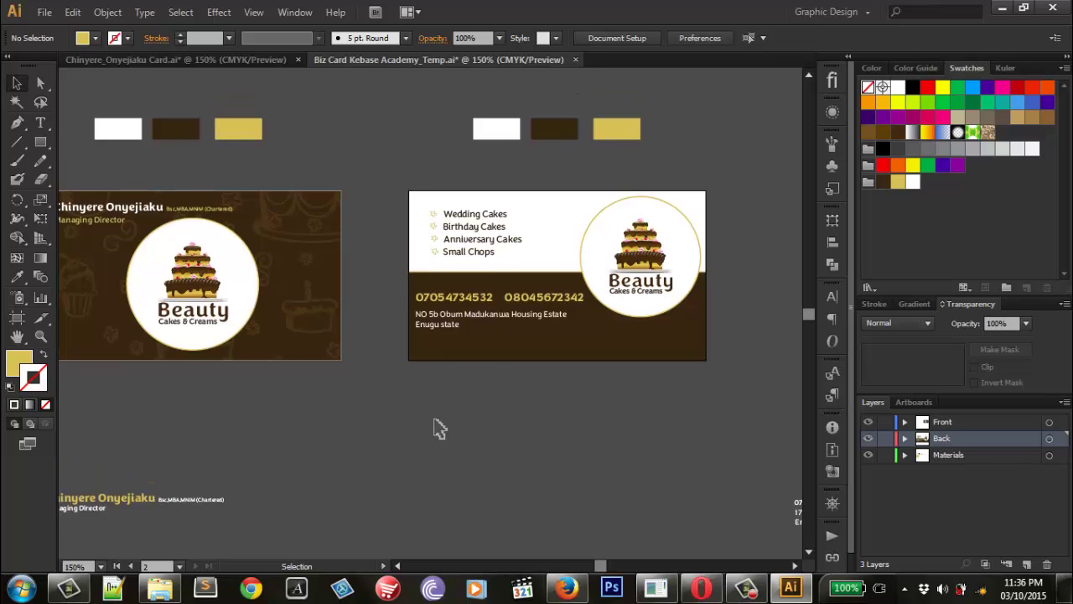
click(477, 324)
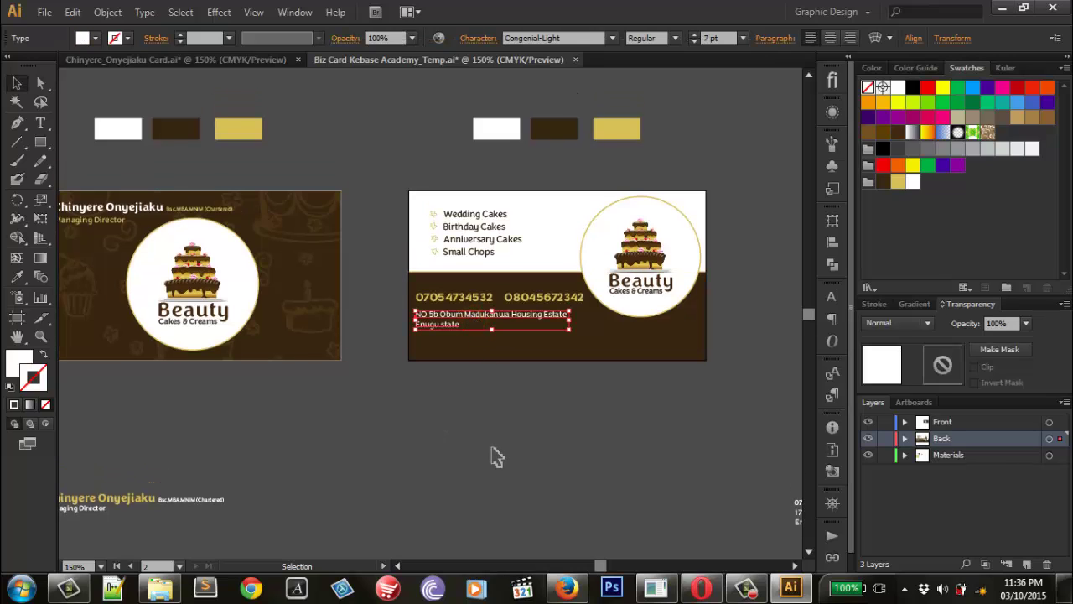
key(Up)
key(Up)
key(Up)
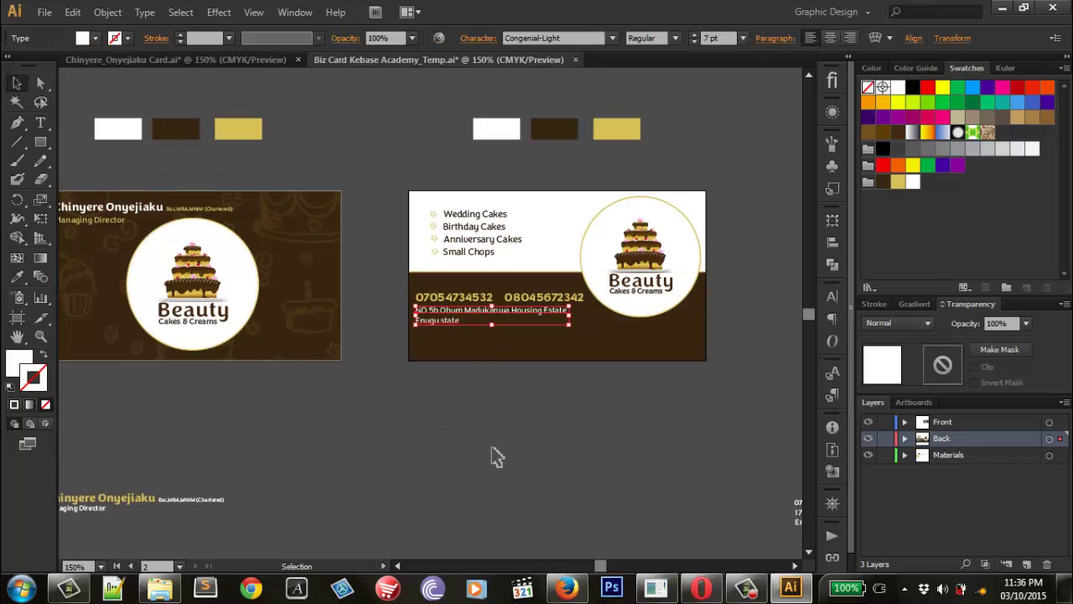
click(496, 456)
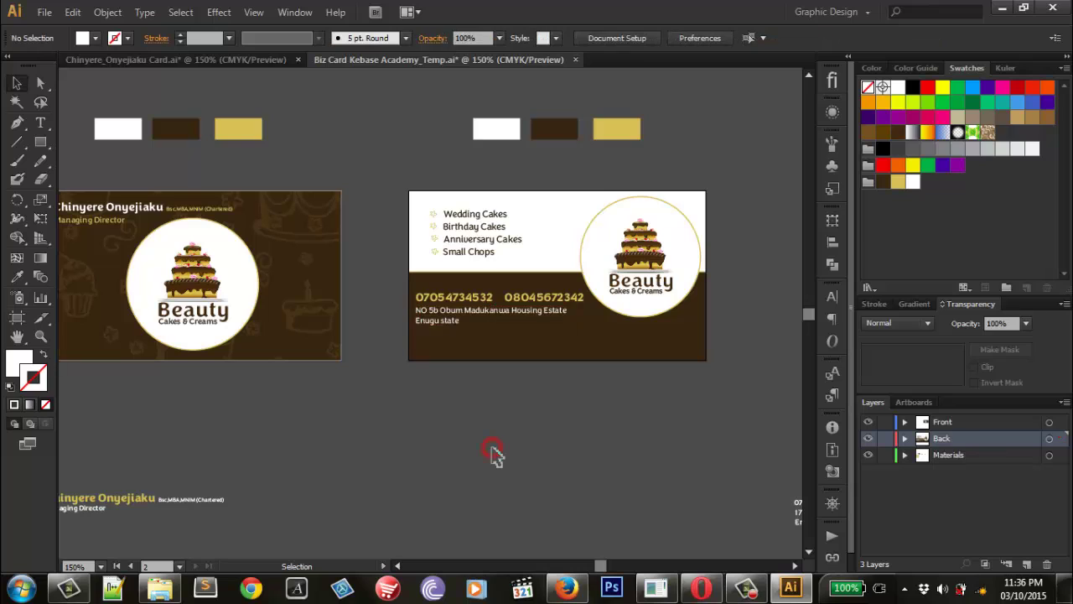
click(475, 298)
shift+click(477, 318)
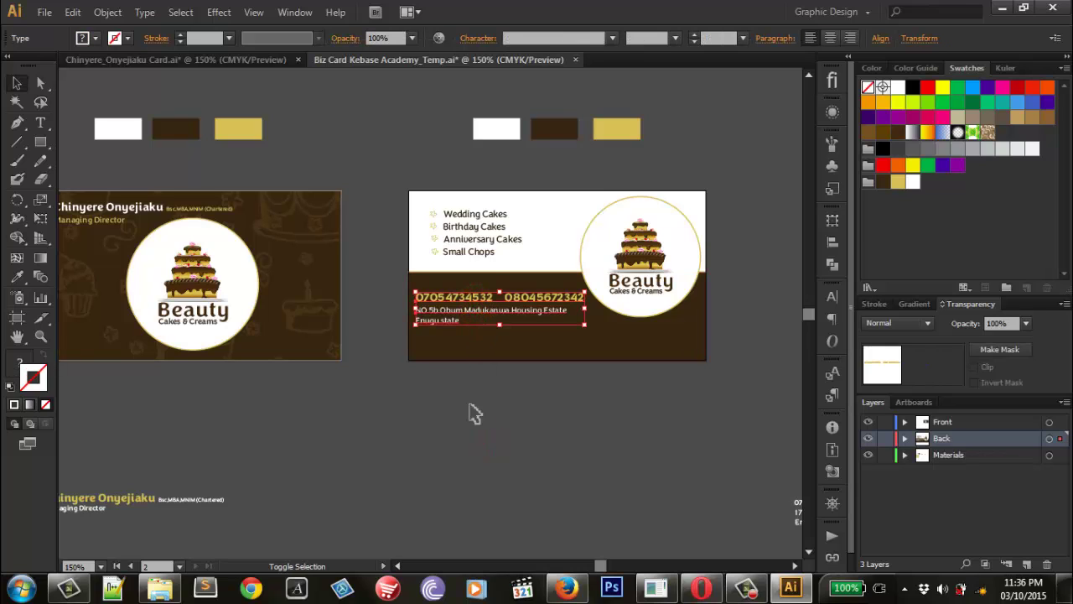
key(Down)
key(Down)
key(Down)
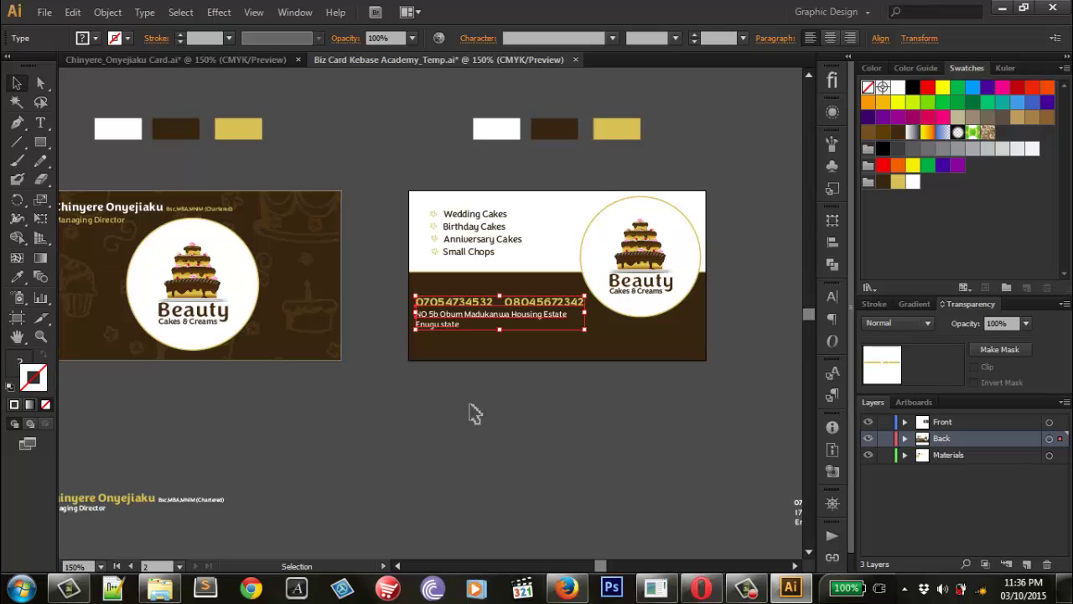
key(Down)
key(Down)
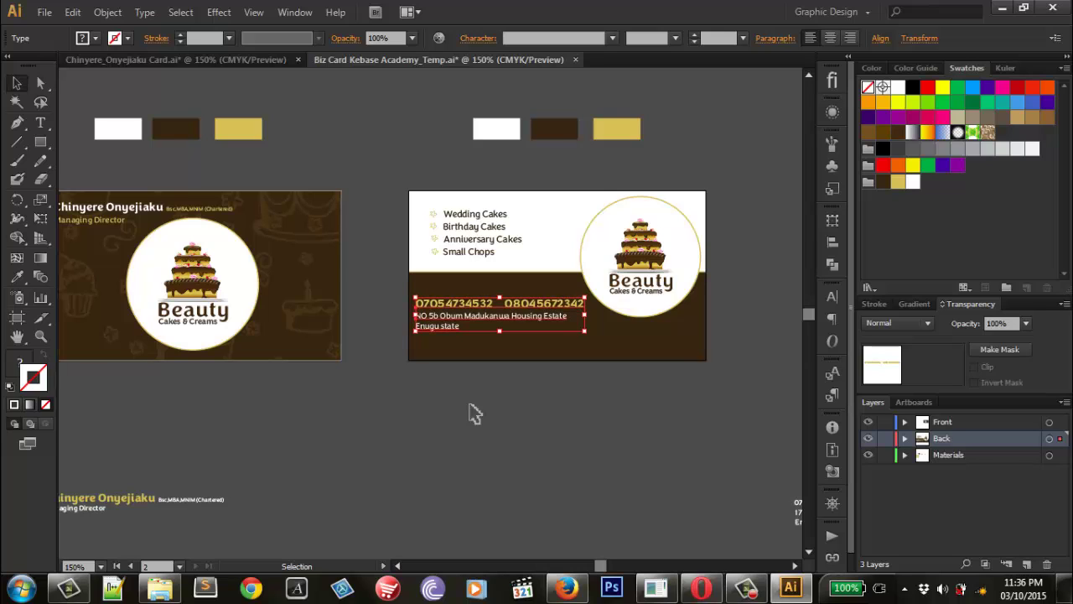
click(470, 411)
scroll(472, 420, up, 1)
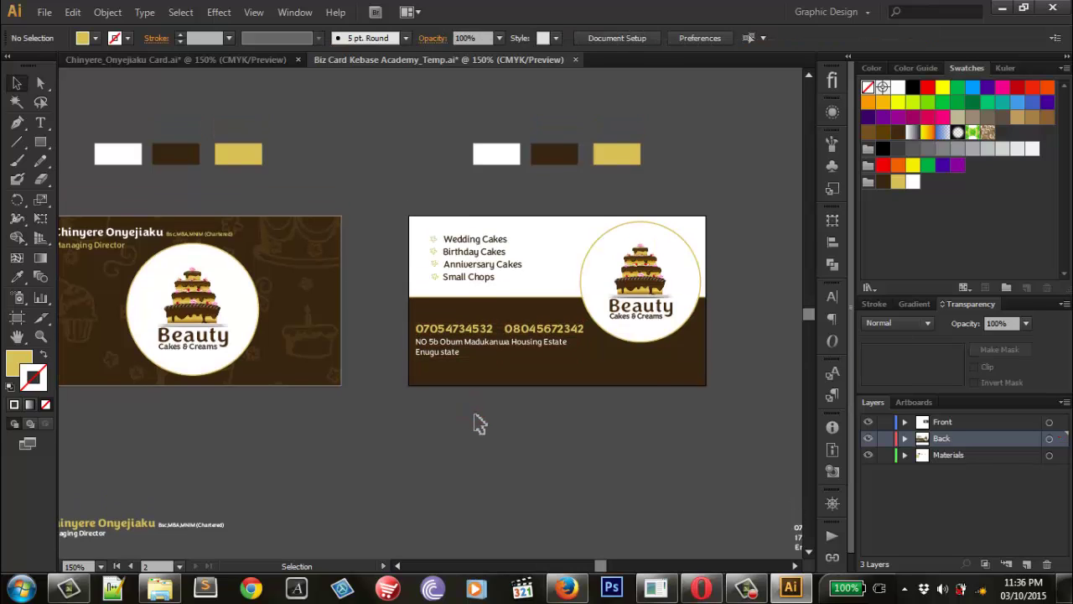
scroll(475, 425, up, 2)
scroll(475, 424, up, 2)
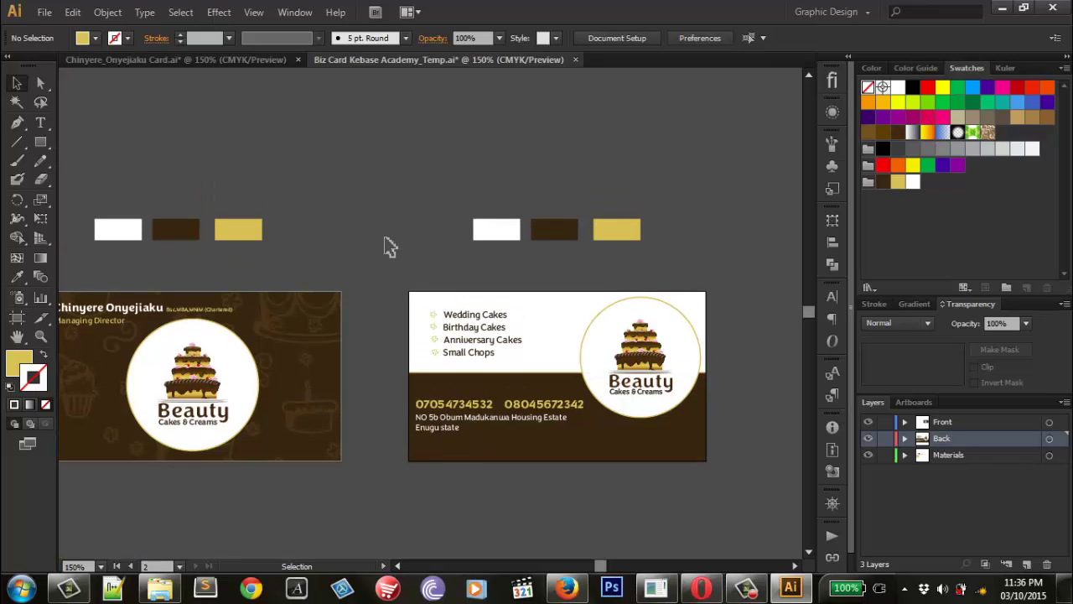
click(379, 232)
scroll(385, 237, down, 1)
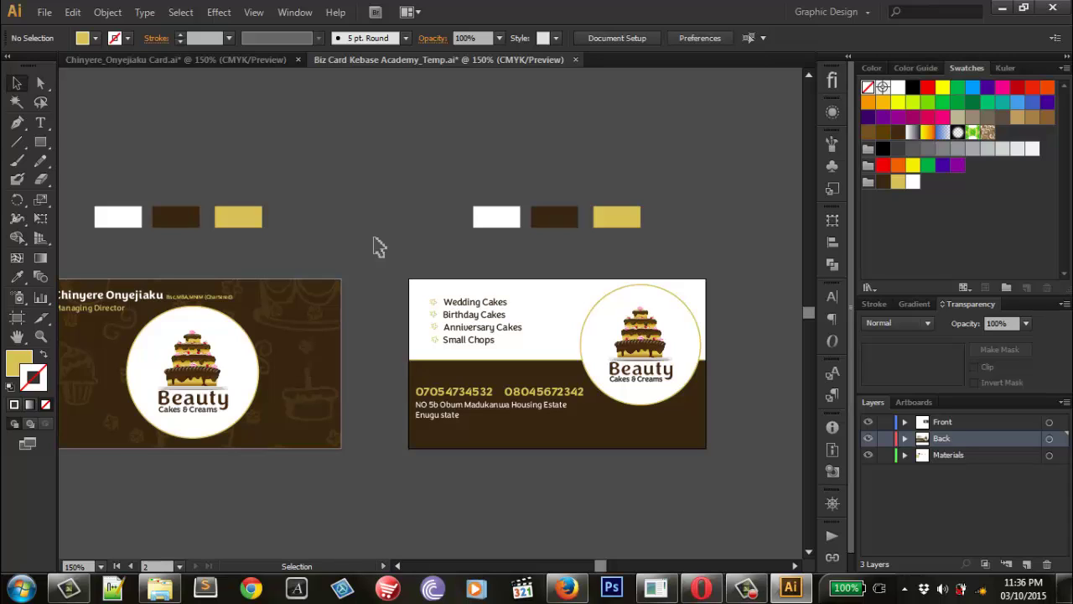
key(F6)
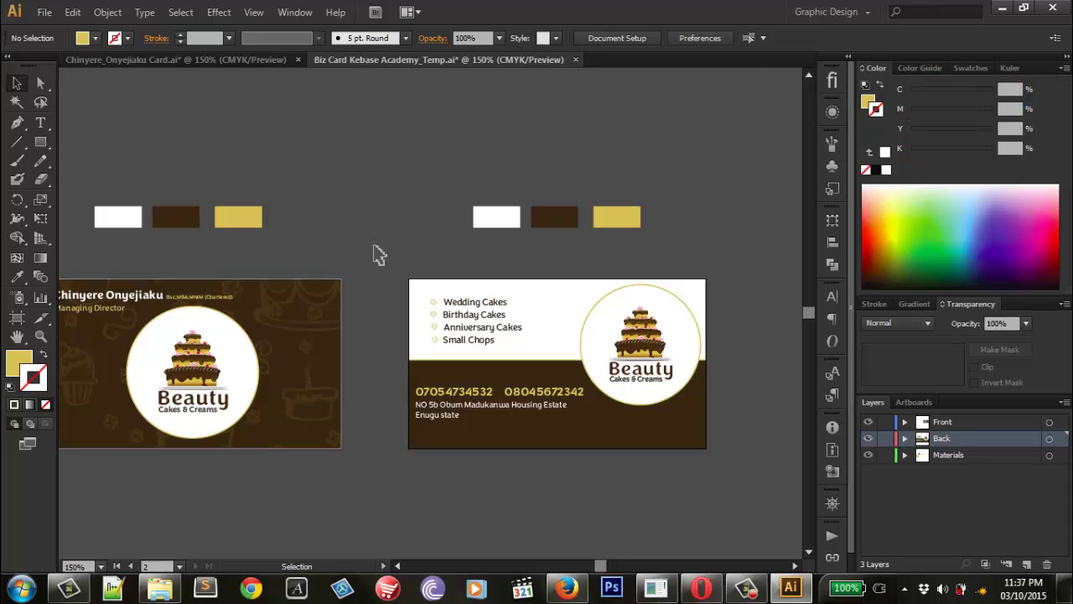